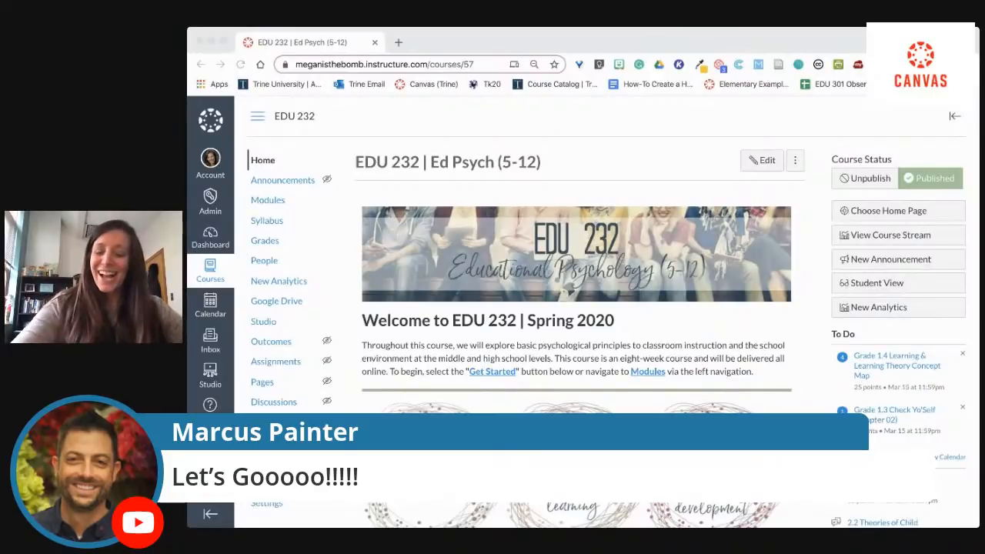
Open the "1.4 Learning & Learning Theory Concept Map" assignment from the course modules and launch SpeedGrader for it.
{"action": "left_click", "coordinate": [634, 157]}
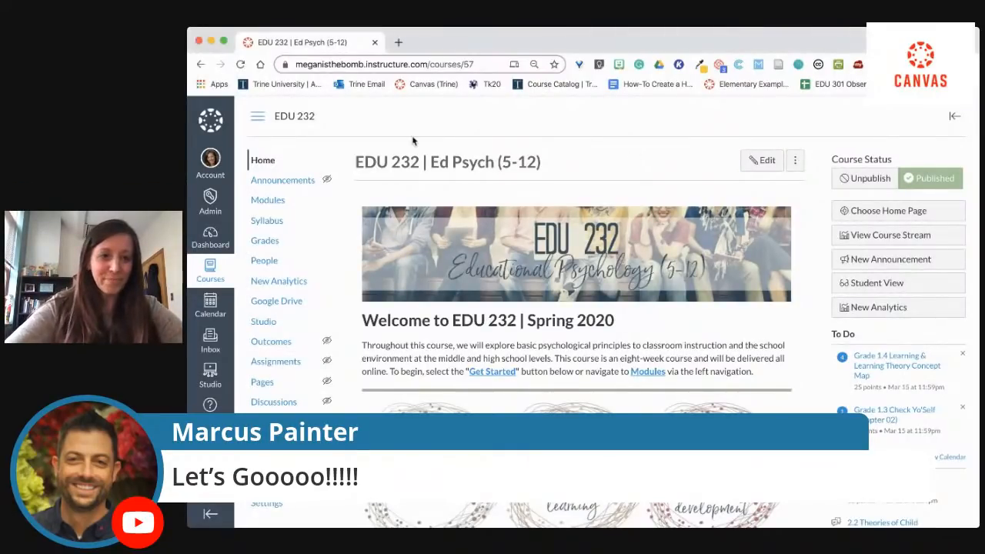
{"action": "scroll", "coordinate": [533, 245], "scroll_direction": "down", "scroll_amount": 1}
{"action": "scroll", "coordinate": [533, 246], "scroll_direction": "down", "scroll_amount": 1}
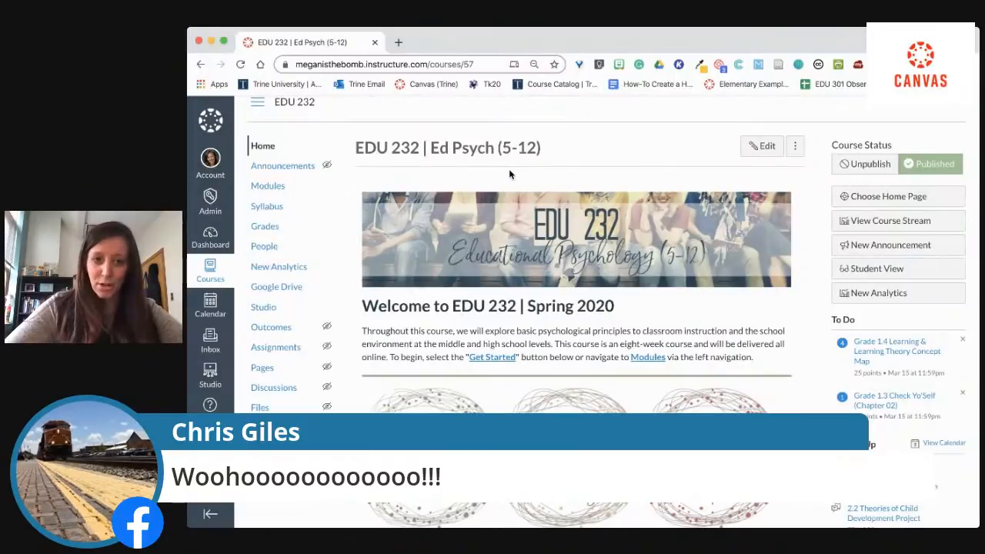
{"action": "left_click", "coordinate": [268, 187]}
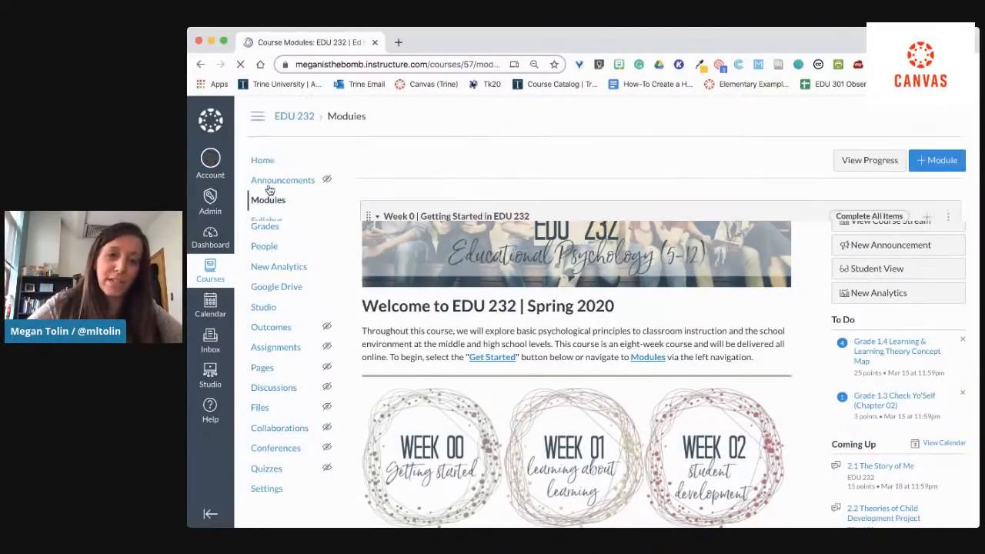
{"action": "scroll", "coordinate": [268, 190], "scroll_direction": "down", "scroll_amount": 2}
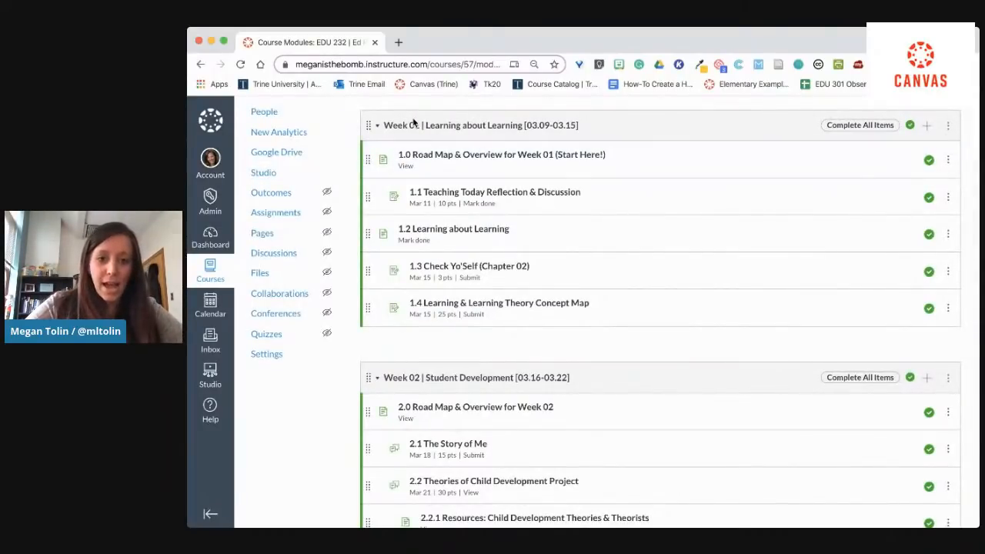
{"action": "left_click", "coordinate": [458, 308]}
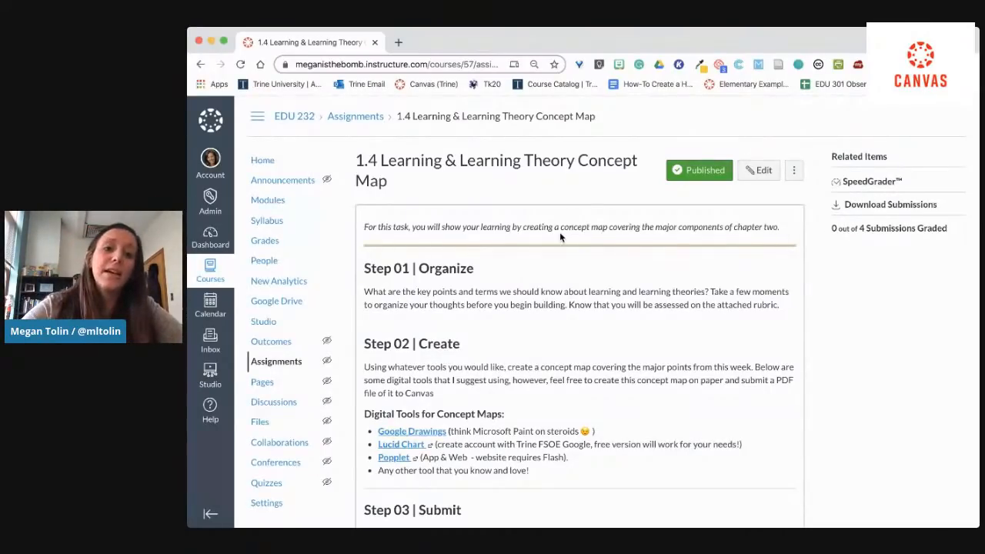
{"action": "scroll", "coordinate": [486, 282], "scroll_direction": "down", "scroll_amount": 1}
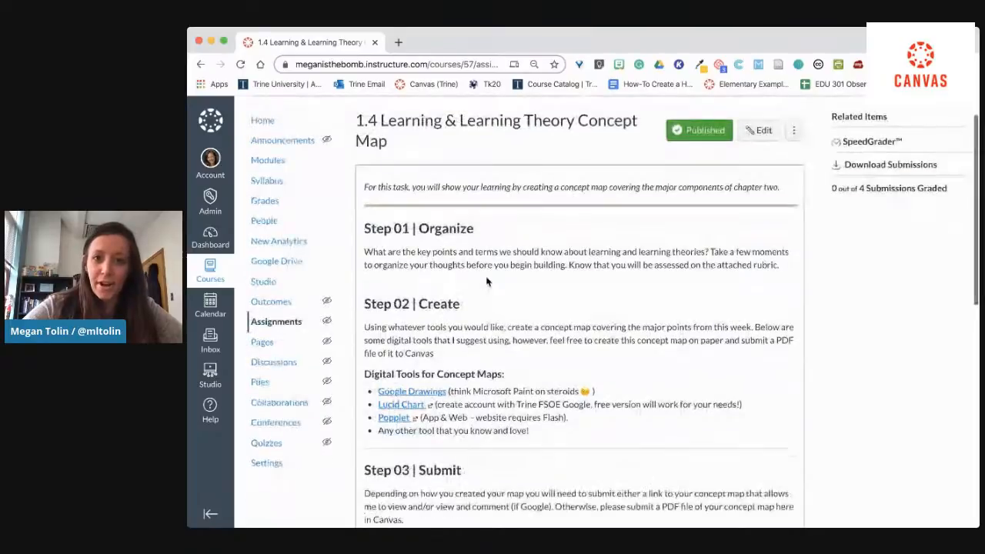
{"action": "left_click", "coordinate": [874, 145]}
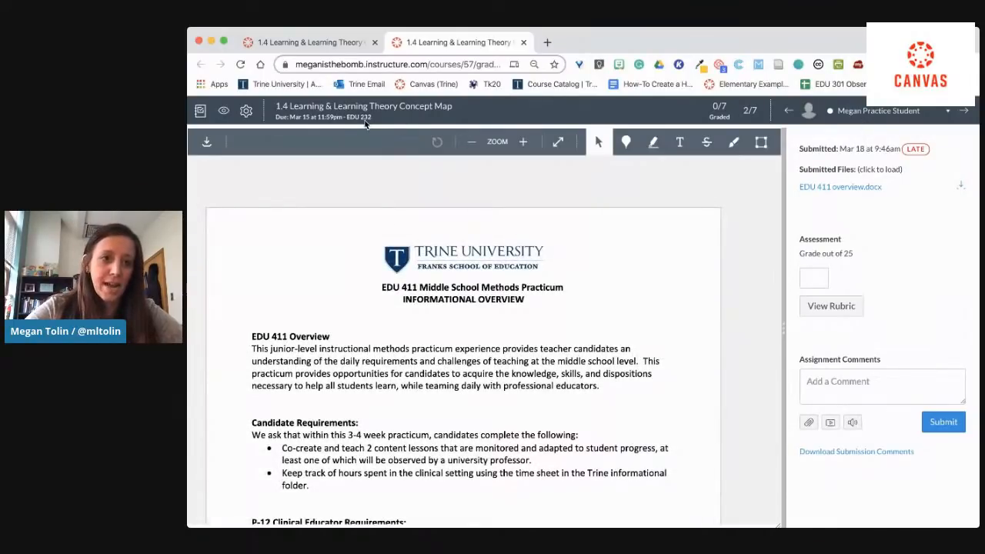
Open the EDU 232 gradebook in a separate browser tab, look across its assignment columns, and return to SpeedGrader.
{"action": "left_click", "coordinate": [200, 111], "text": "super"}
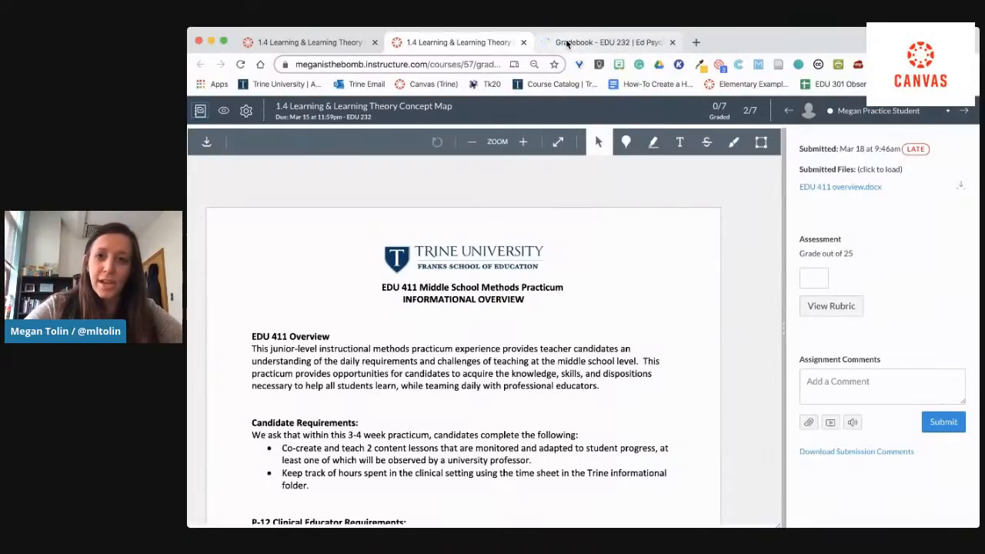
{"action": "left_click", "coordinate": [566, 43]}
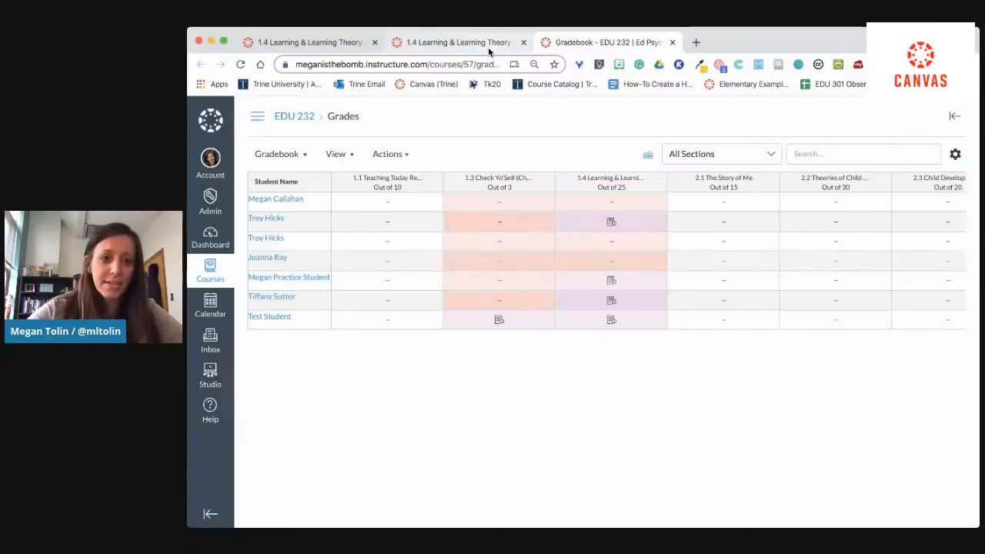
{"action": "scroll", "coordinate": [790, 216], "scroll_direction": "right", "scroll_amount": 5}
{"action": "scroll", "coordinate": [791, 215], "scroll_direction": "left", "scroll_amount": 5}
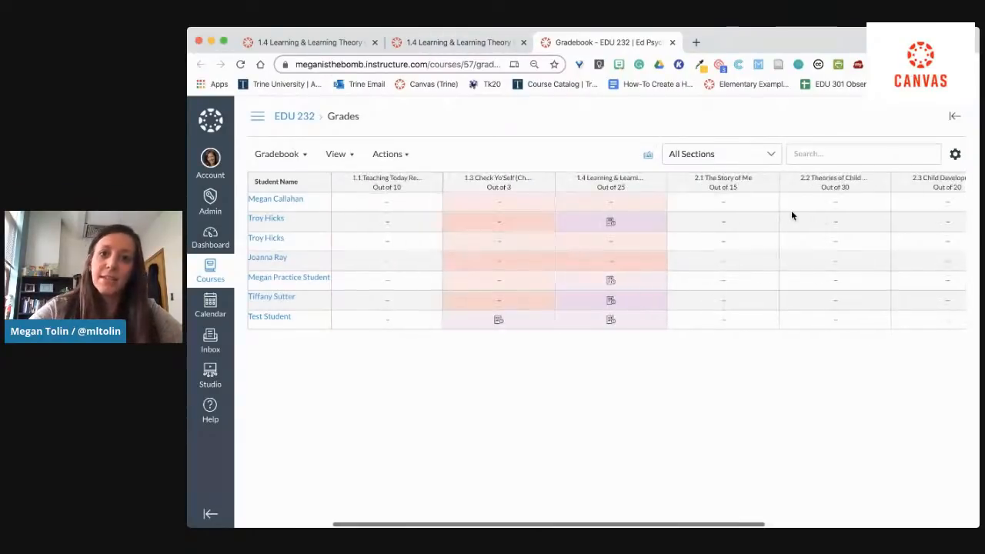
{"action": "left_click", "coordinate": [457, 45]}
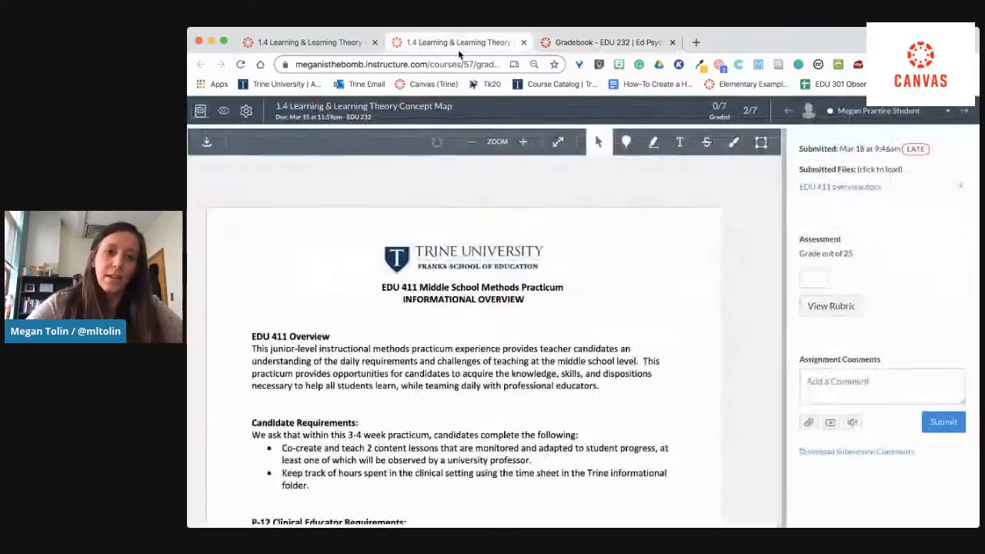
View the grade posting options and skim through the submitted EDU 411 overview document.
{"action": "left_click", "coordinate": [225, 112]}
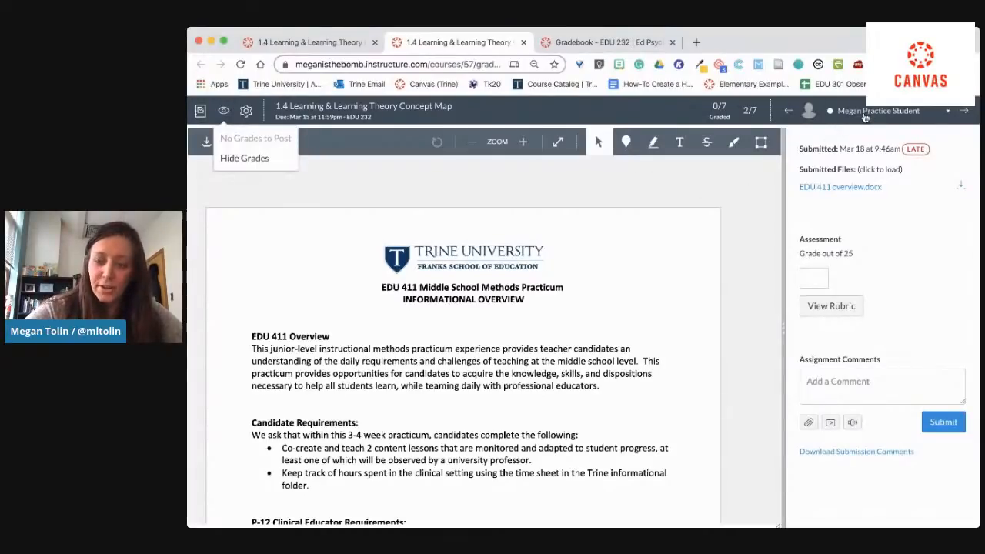
{"action": "scroll", "coordinate": [682, 327], "scroll_direction": "down", "scroll_amount": 3}
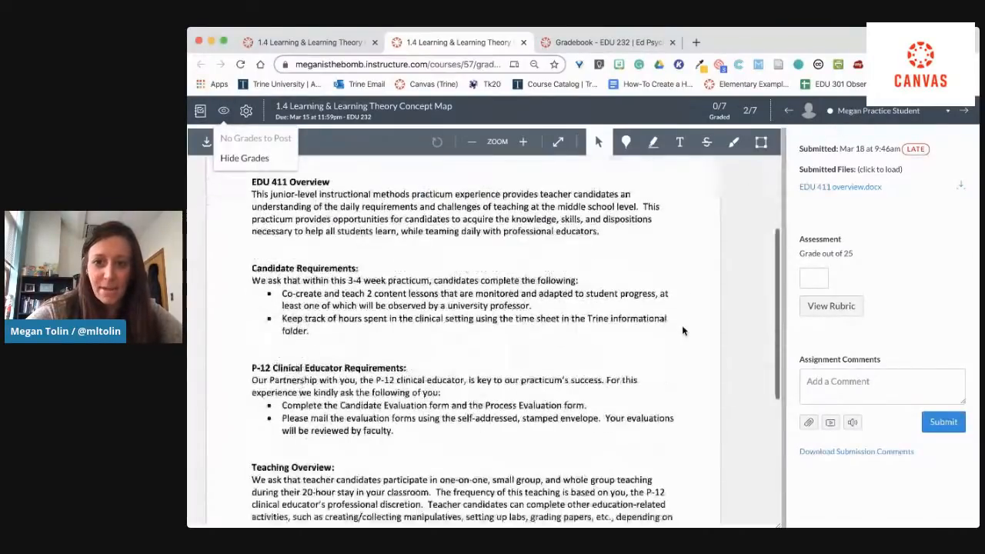
{"action": "scroll", "coordinate": [682, 331], "scroll_direction": "up", "scroll_amount": 5}
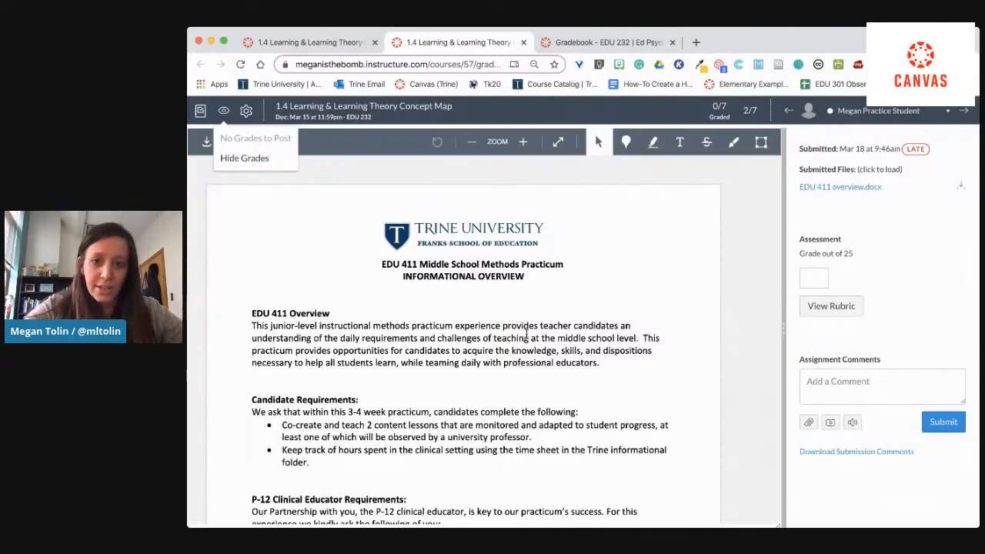
Add a point annotation in the EDU 411 Overview paragraph with the comment "This is awesome!".
{"action": "left_click", "coordinate": [626, 146]}
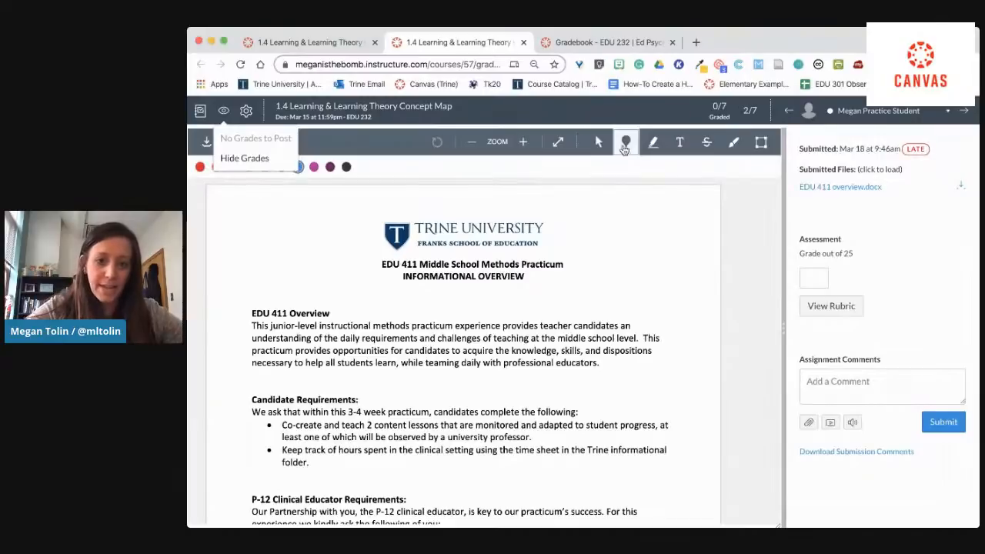
{"action": "left_click", "coordinate": [441, 343]}
{"action": "type", "text": "This is awesome!"}
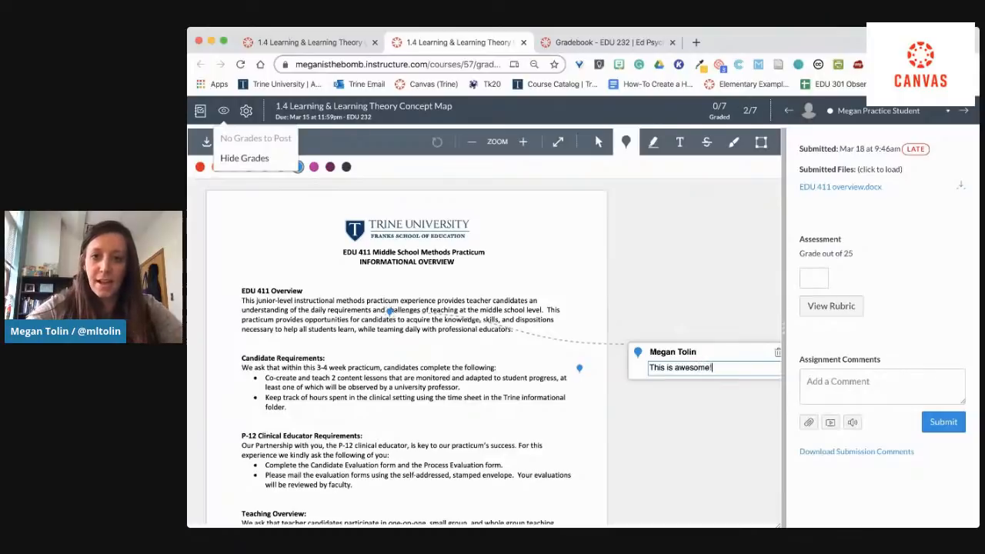
Highlight "students learn, while teaming daily" in yellow in the EDU 411 Overview paragraph and open a comment for it.
{"action": "left_click", "coordinate": [655, 151]}
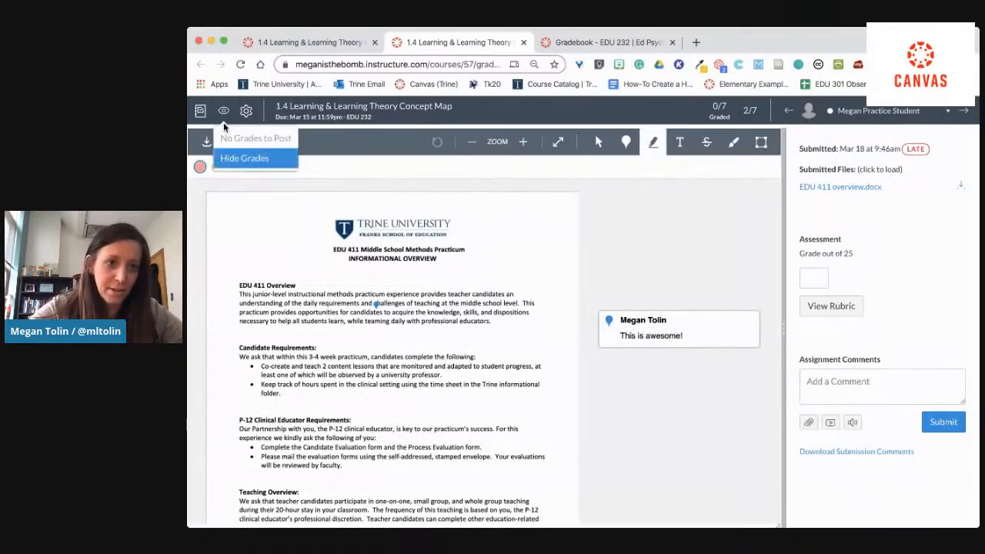
{"action": "left_click", "coordinate": [230, 168]}
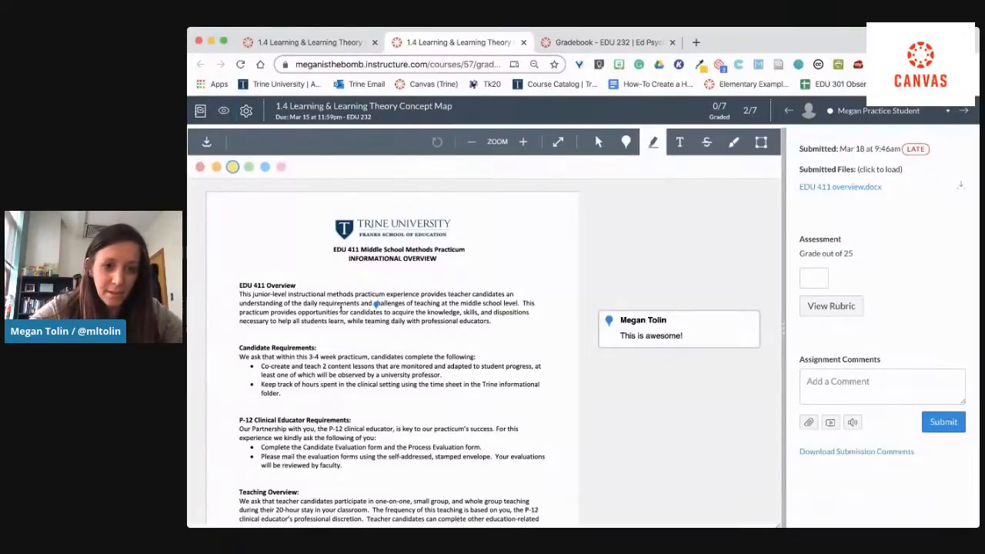
{"action": "left_click_drag", "start_coordinate": [300, 321], "coordinate": [406, 320]}
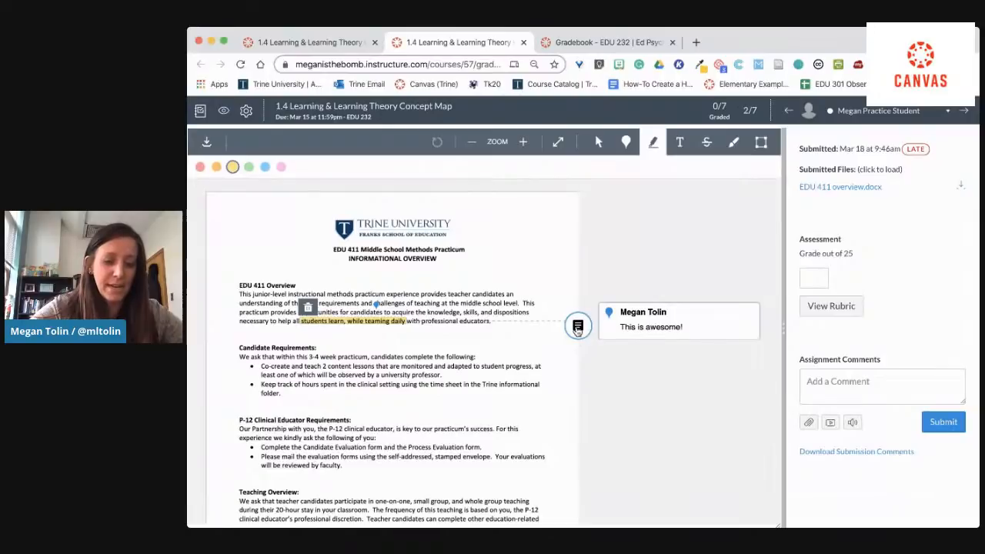
{"action": "left_click", "coordinate": [578, 327]}
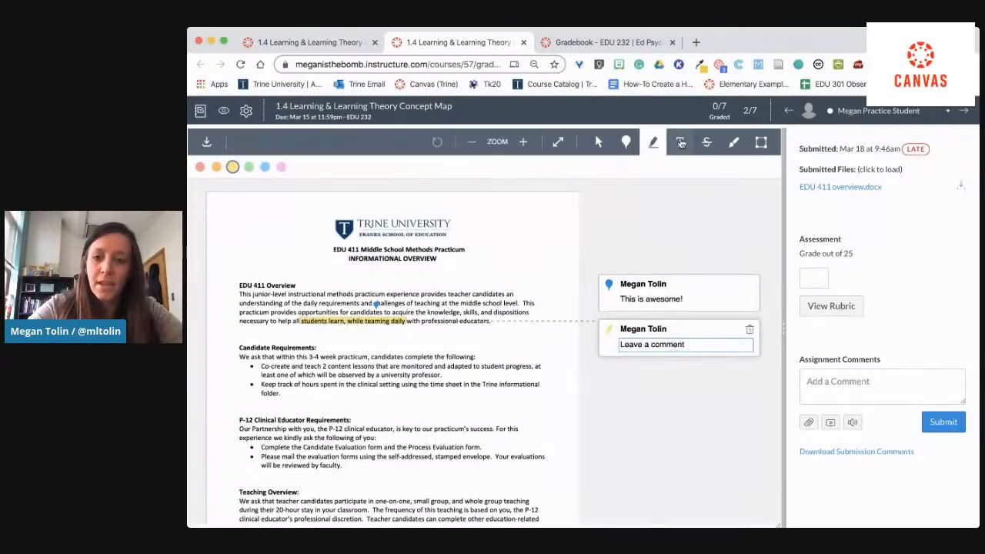
Add a black free text annotation reading "-2" just below the Candidate Requirements bullets.
{"action": "left_click", "coordinate": [679, 142]}
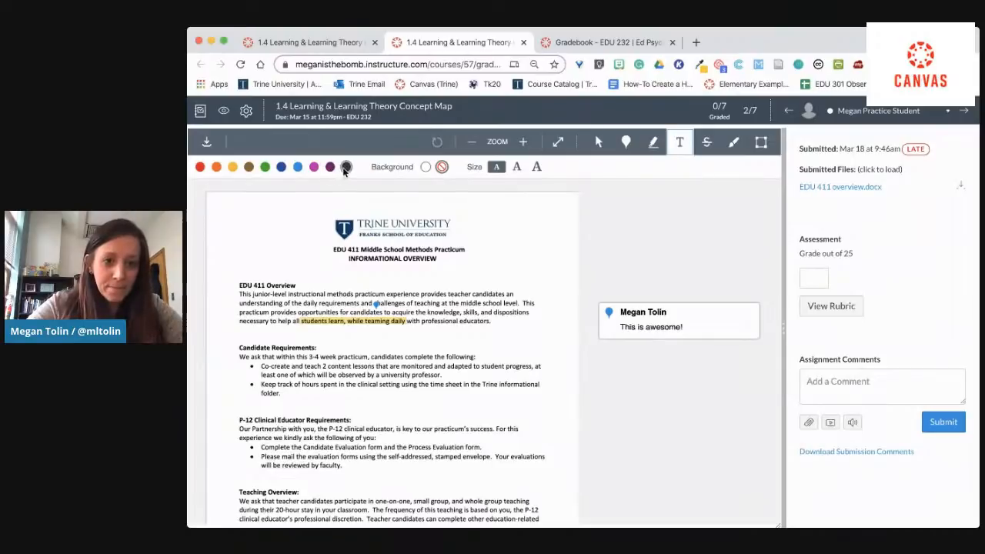
{"action": "scroll", "coordinate": [476, 275], "scroll_direction": "down", "scroll_amount": 2}
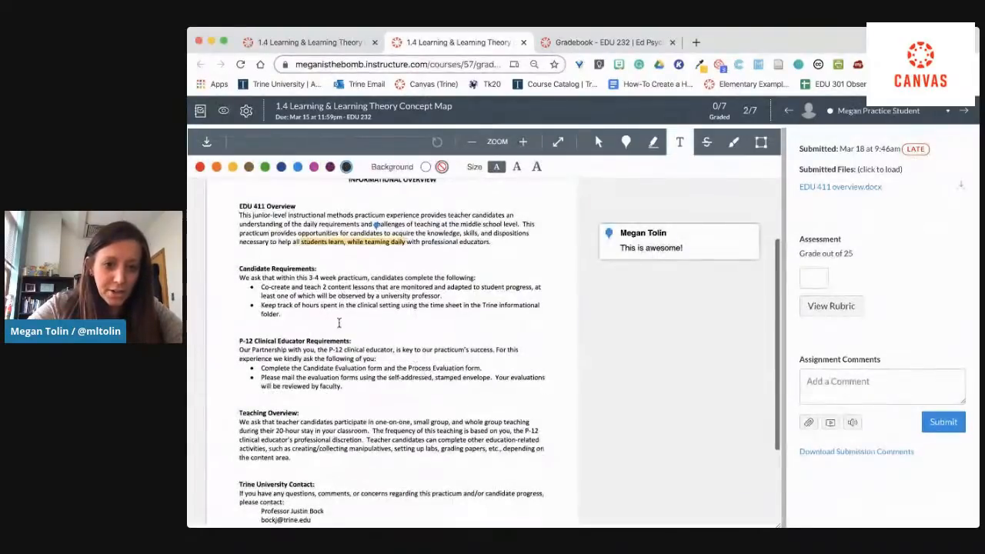
{"action": "type", "text": "-2"}
{"action": "left_click", "coordinate": [454, 410]}
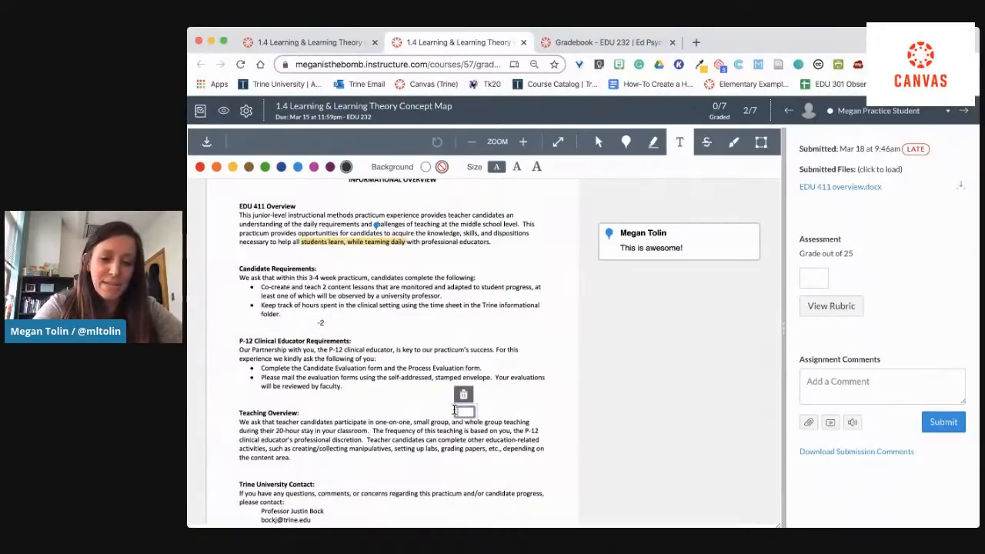
{"action": "left_click", "coordinate": [464, 394]}
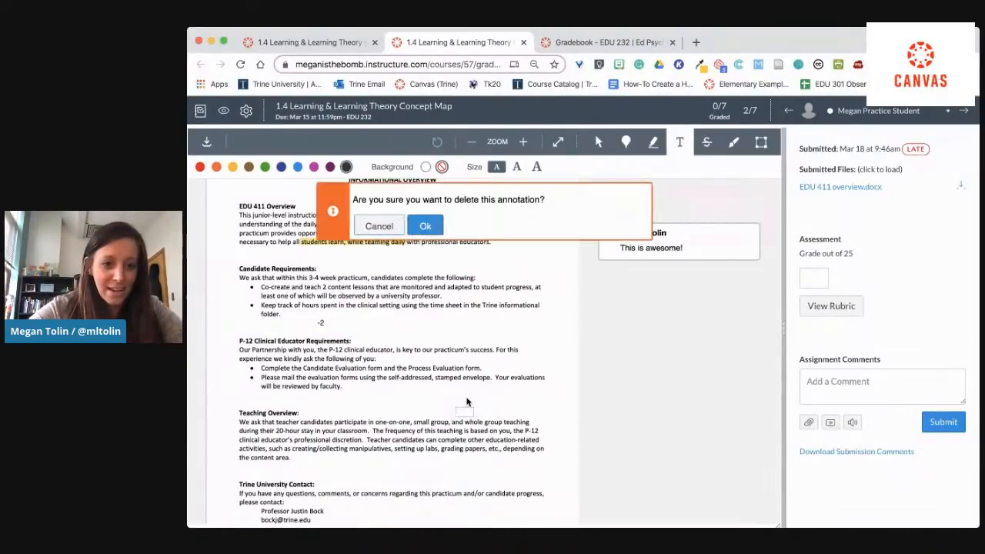
{"action": "left_click", "coordinate": [426, 225]}
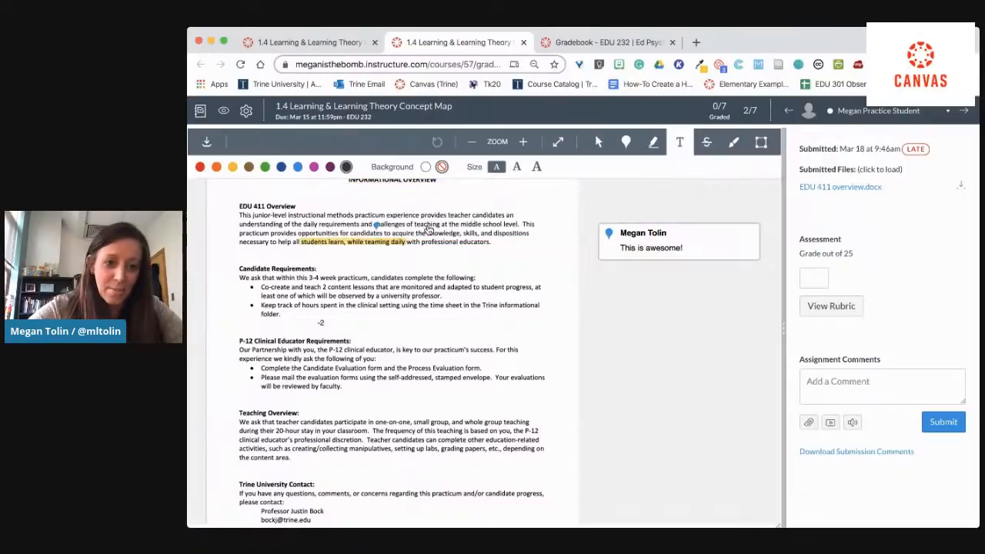
Strike out "Please mail the evaluation forms using the self-addressed," in red and discard its empty comment.
{"action": "left_click", "coordinate": [705, 148]}
{"action": "left_click_drag", "start_coordinate": [261, 377], "coordinate": [433, 377]}
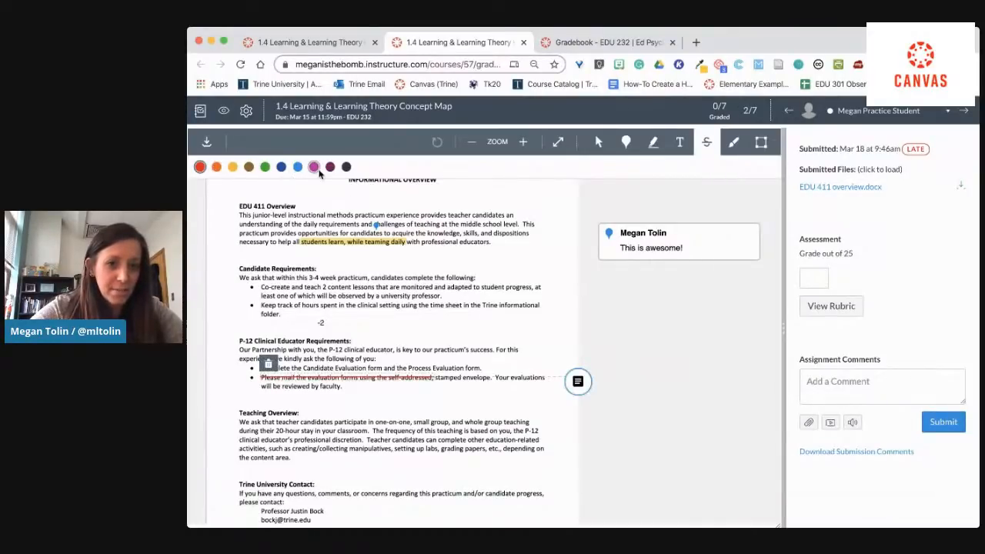
{"action": "left_click", "coordinate": [583, 389]}
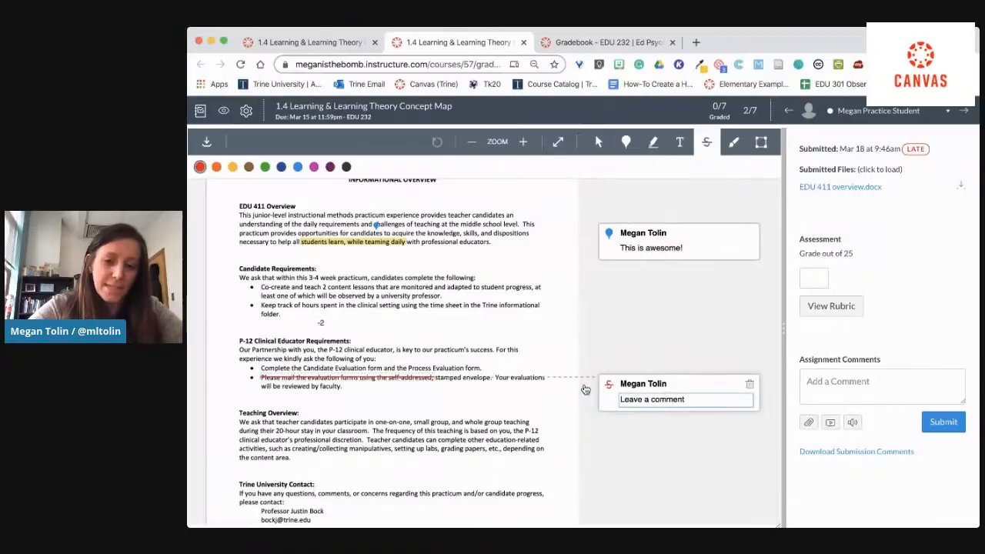
{"action": "left_click", "coordinate": [749, 386]}
Draw a thin pink freehand outline around the Candidate Requirements section.
{"action": "left_click", "coordinate": [734, 143]}
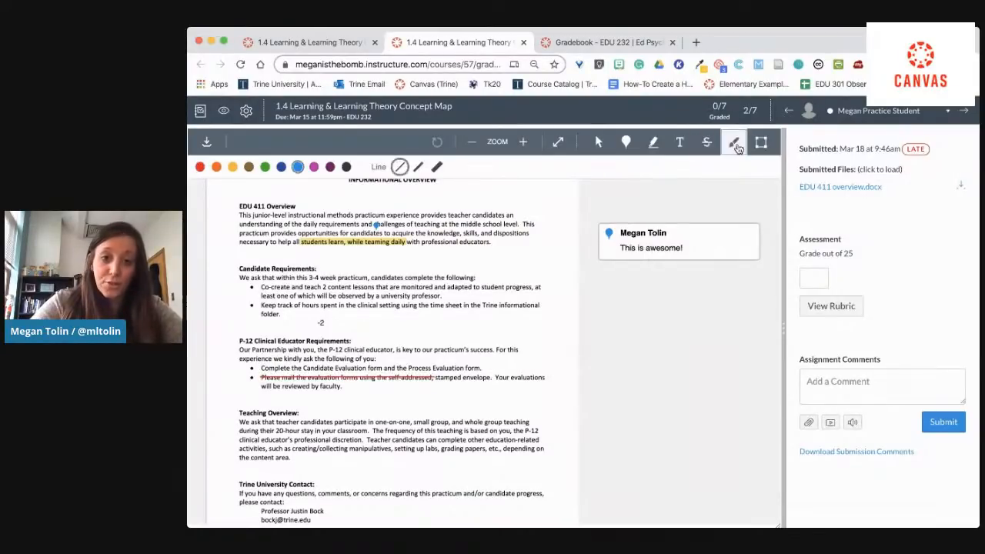
{"action": "left_click", "coordinate": [314, 166]}
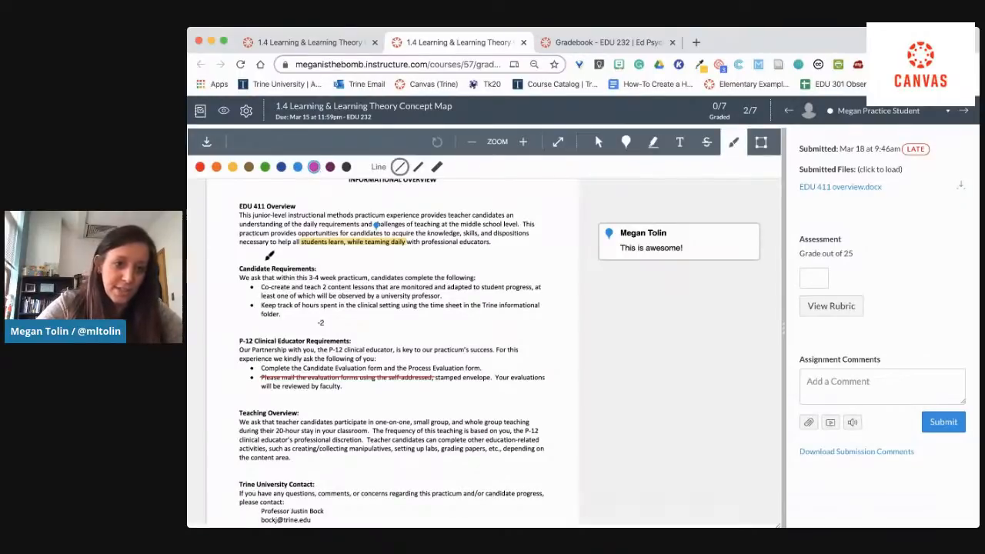
{"action": "mouse_move", "coordinate": [247, 254]}
{"action": "left_mouse_down"}
{"action": "mouse_move", "coordinate": [228, 304]}
{"action": "mouse_move", "coordinate": [235, 315]}
{"action": "mouse_move", "coordinate": [505, 318]}
{"action": "mouse_move", "coordinate": [548, 253]}
{"action": "mouse_move", "coordinate": [235, 249]}
{"action": "left_mouse_up"}
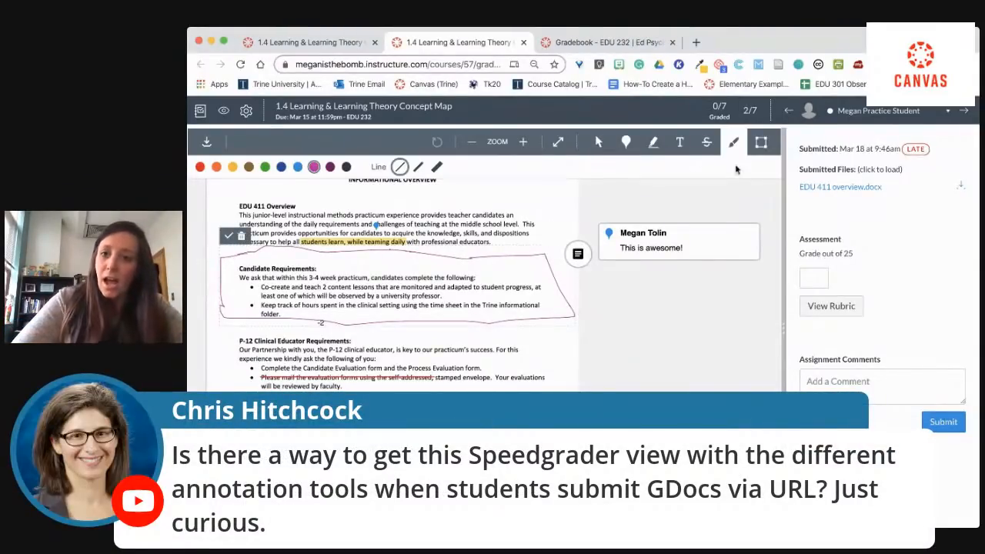
Draw a blue rectangle annotation around the P-12 Clinical Educator Requirements section.
{"action": "left_click", "coordinate": [733, 142]}
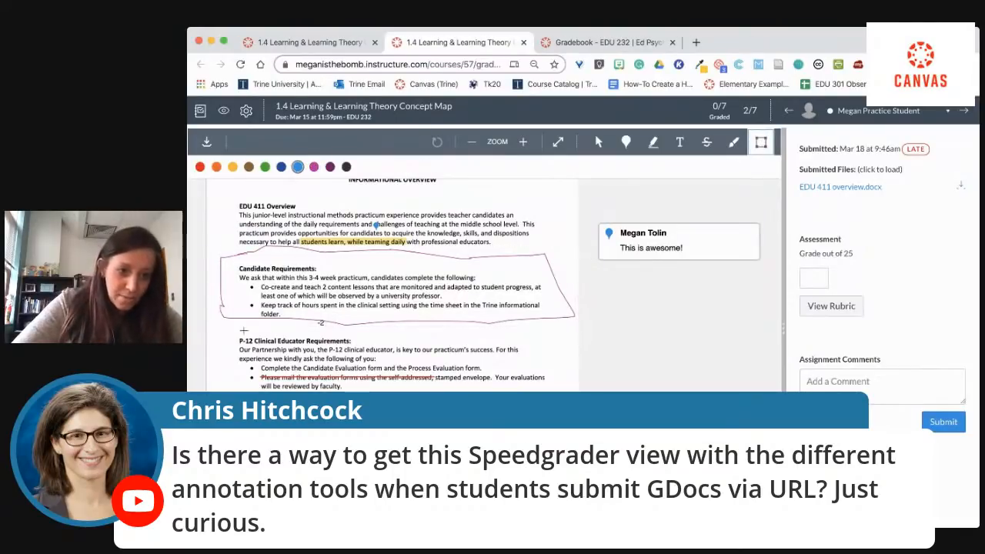
{"action": "mouse_move", "coordinate": [233, 330]}
{"action": "left_mouse_down"}
{"action": "mouse_move", "coordinate": [406, 389]}
{"action": "mouse_move", "coordinate": [558, 391]}
{"action": "left_mouse_up"}
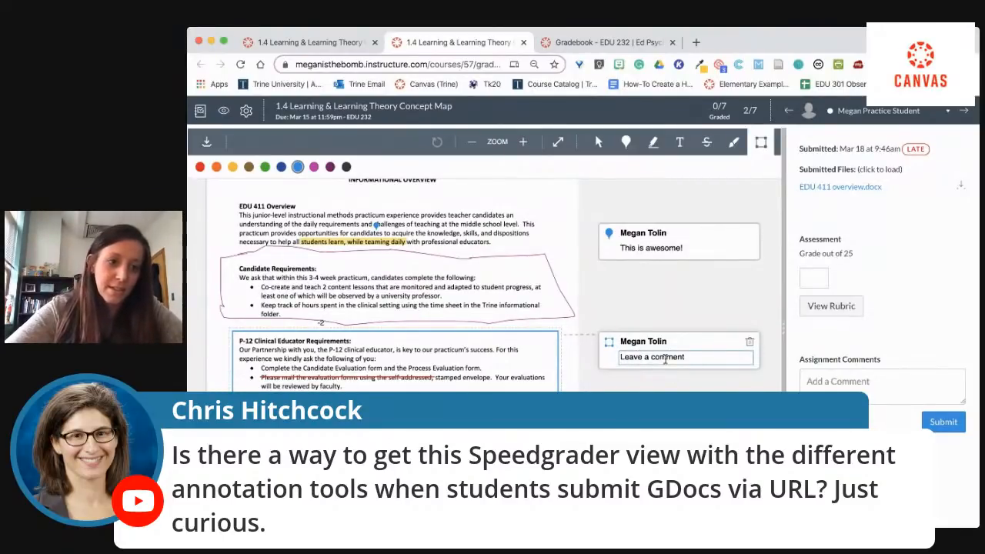
{"action": "key", "text": "super+Tab"}
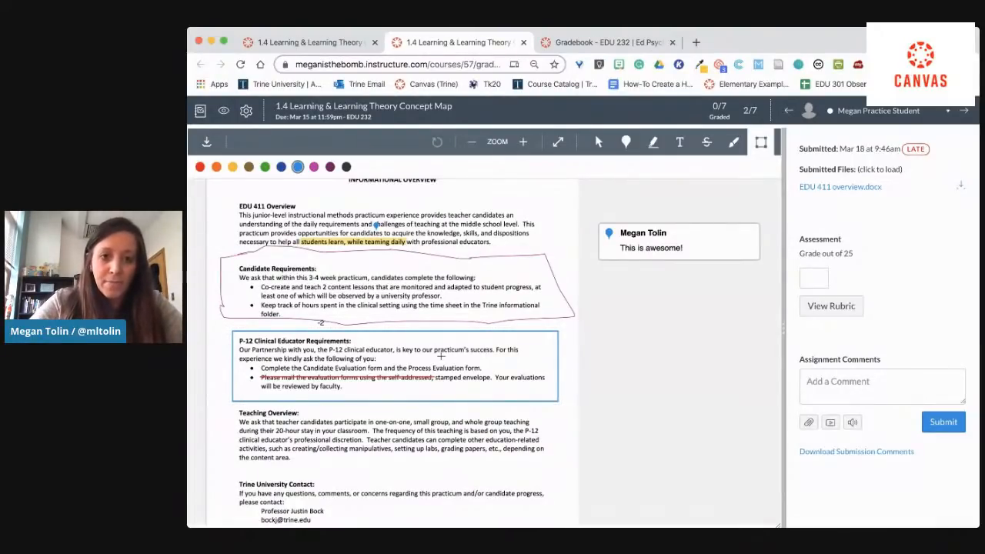
{"action": "scroll", "coordinate": [441, 355], "scroll_direction": "up", "scroll_amount": 3}
{"action": "scroll", "coordinate": [441, 356], "scroll_direction": "down", "scroll_amount": 2}
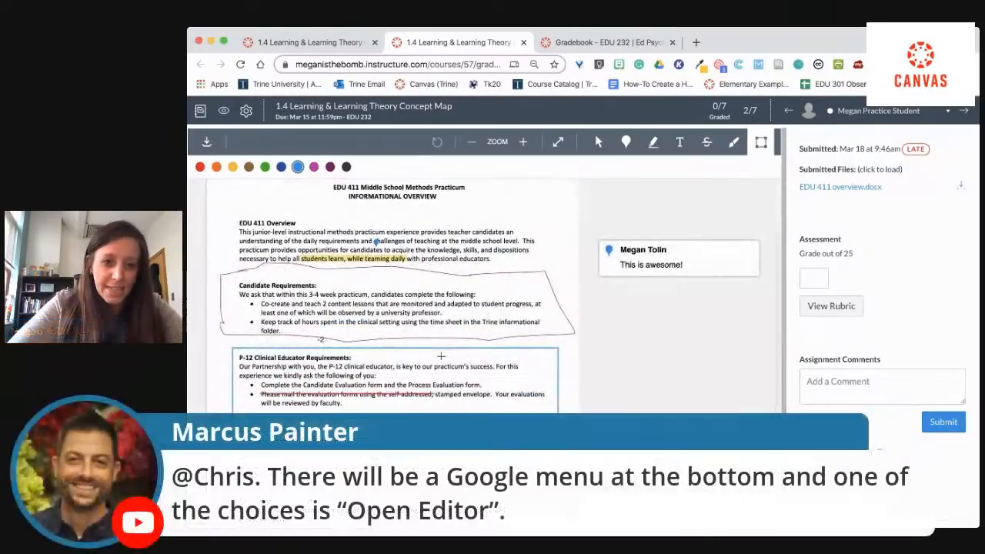
{"action": "scroll", "coordinate": [440, 356], "scroll_direction": "up", "scroll_amount": 1}
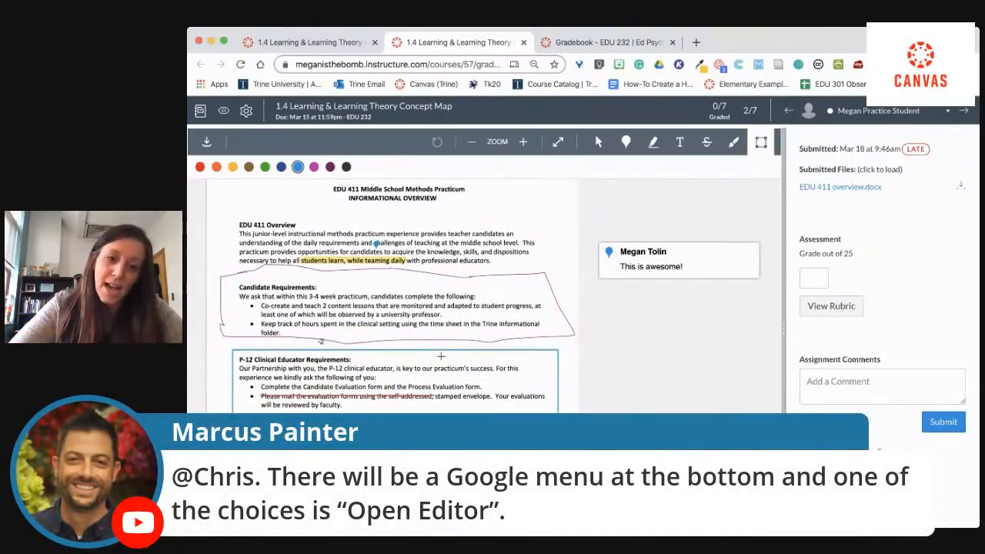
Delete the pink freehand outline around Candidate Requirements and the blue rectangle around P-12 Clinical Educator Requirements.
{"action": "scroll", "coordinate": [441, 355], "scroll_direction": "up", "scroll_amount": 3}
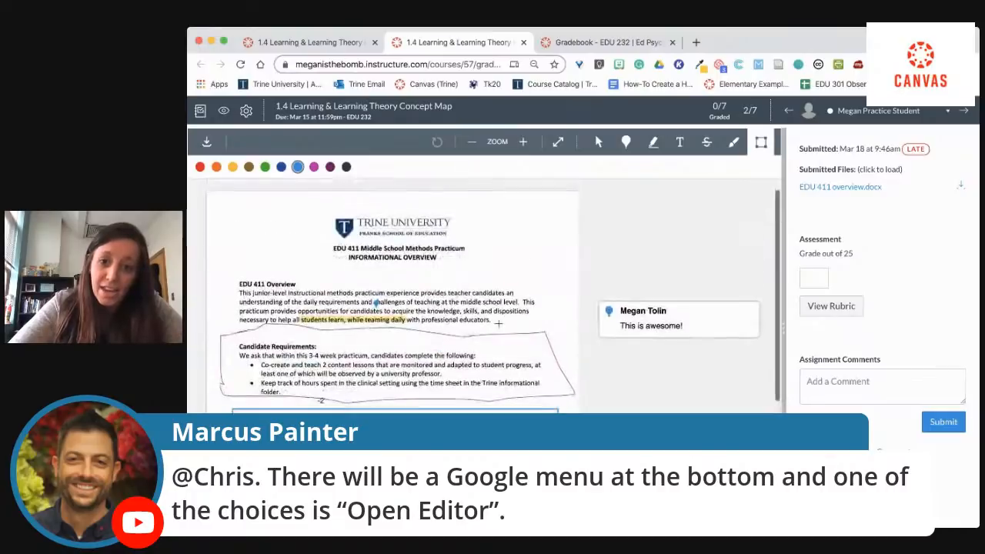
{"action": "left_click", "coordinate": [459, 335]}
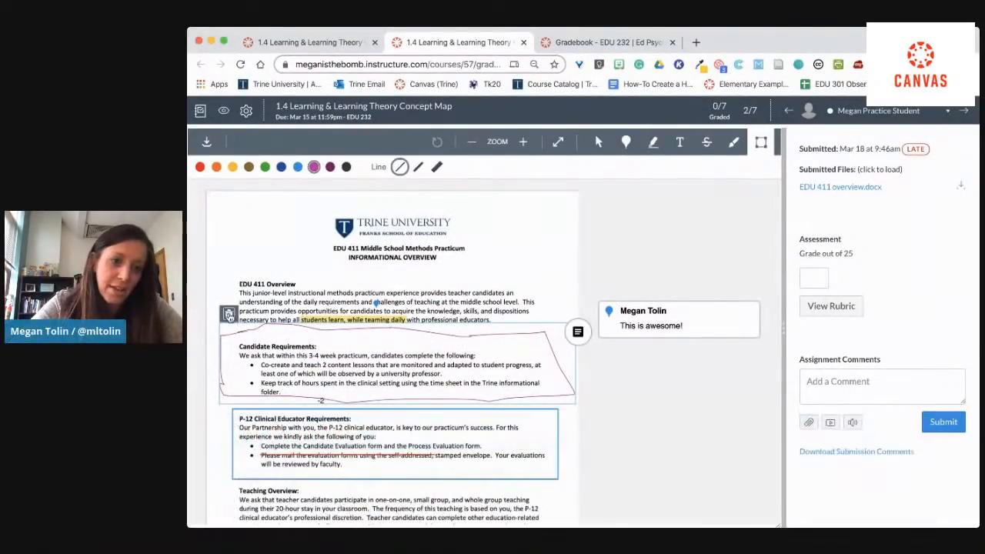
{"action": "left_click", "coordinate": [229, 315]}
{"action": "left_click", "coordinate": [424, 225]}
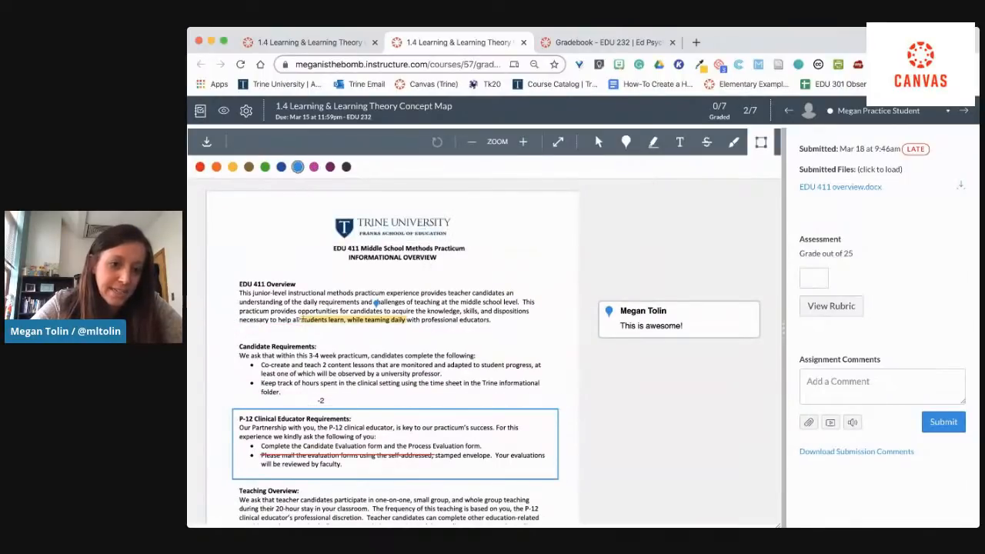
{"action": "left_click", "coordinate": [259, 414]}
{"action": "left_click", "coordinate": [237, 397]}
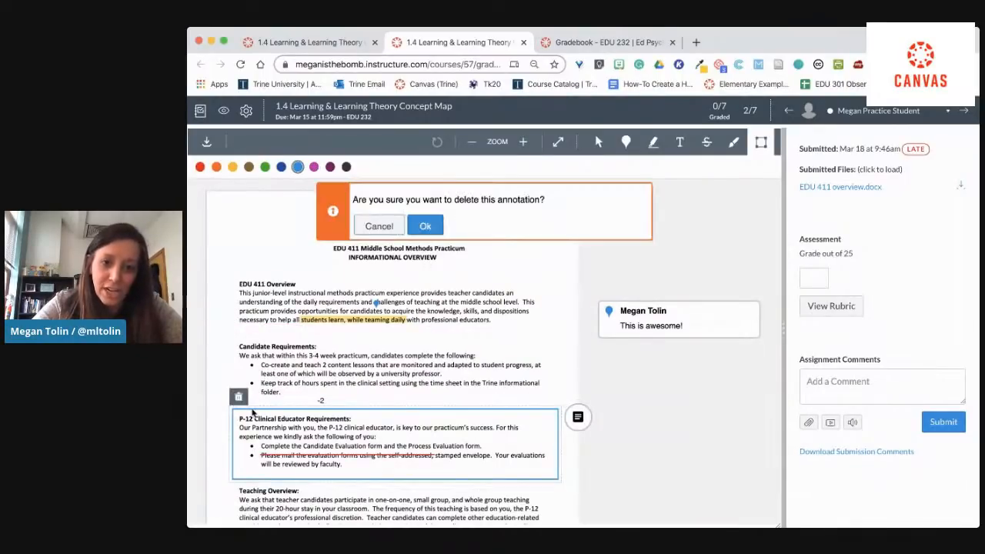
{"action": "left_click", "coordinate": [425, 225]}
Look over the remaining annotations on the document and enter a grade of 20 for the submission.
{"action": "scroll", "coordinate": [490, 398], "scroll_direction": "down", "scroll_amount": 3}
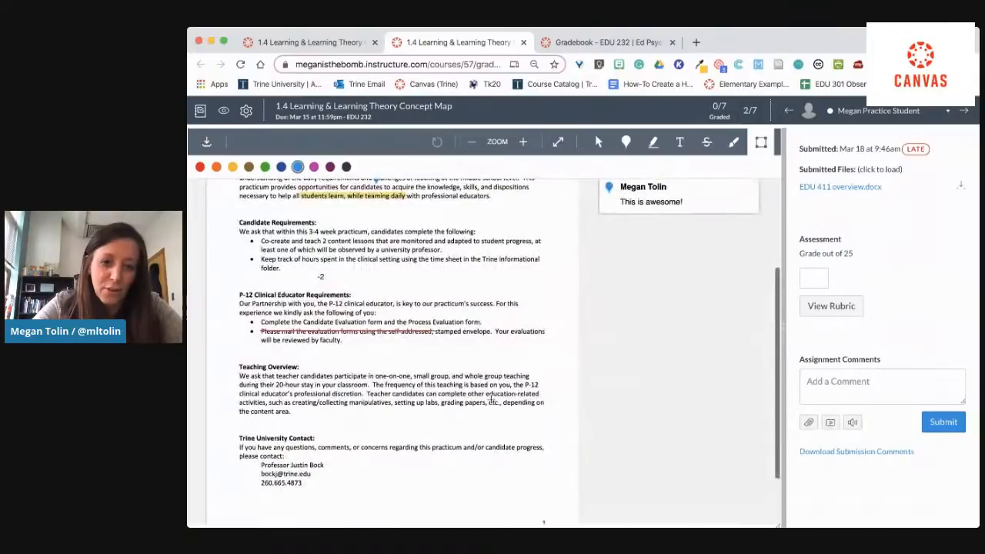
{"action": "scroll", "coordinate": [491, 398], "scroll_direction": "up", "scroll_amount": 2}
{"action": "scroll", "coordinate": [490, 398], "scroll_direction": "up", "scroll_amount": 2}
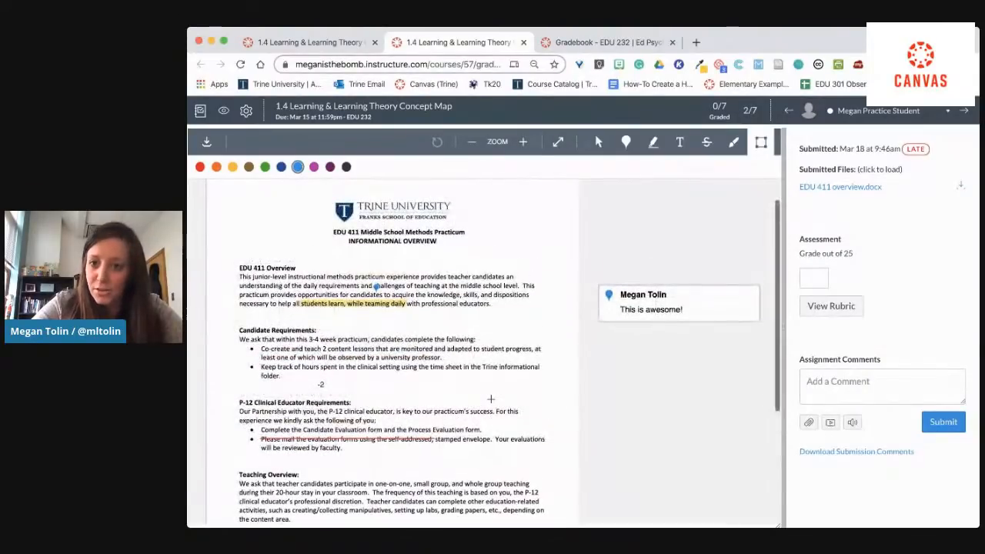
{"action": "scroll", "coordinate": [490, 400], "scroll_direction": "down", "scroll_amount": 1}
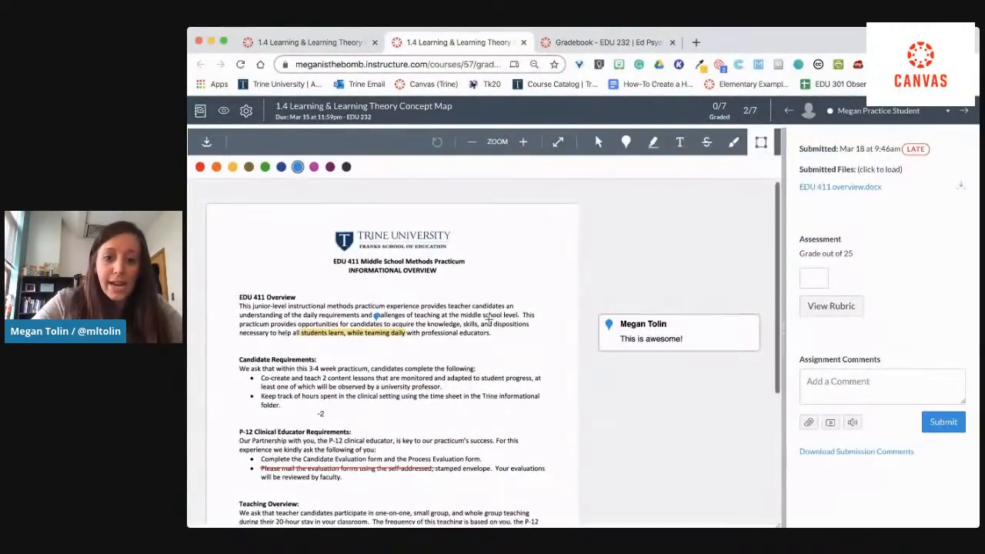
{"action": "left_click", "coordinate": [812, 277]}
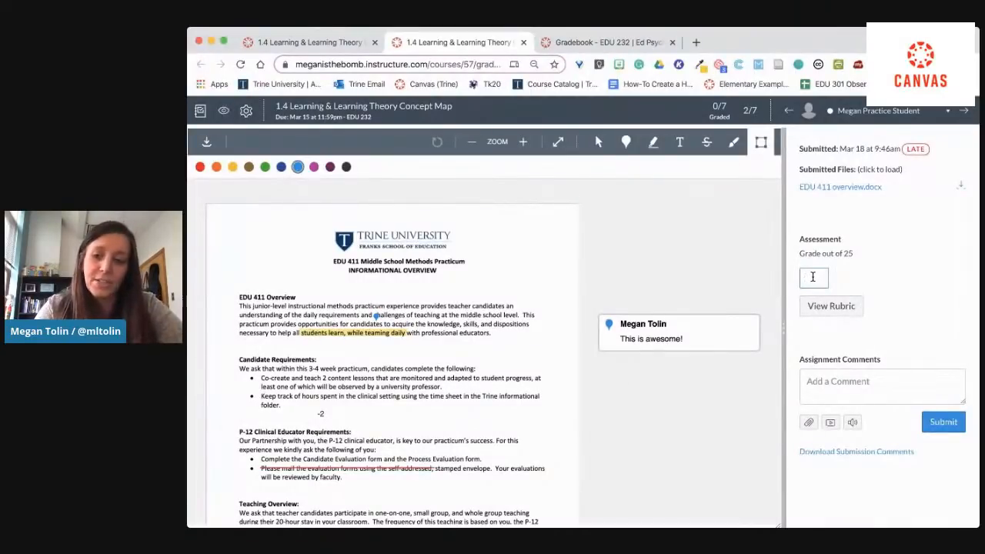
{"action": "type", "text": "20"}
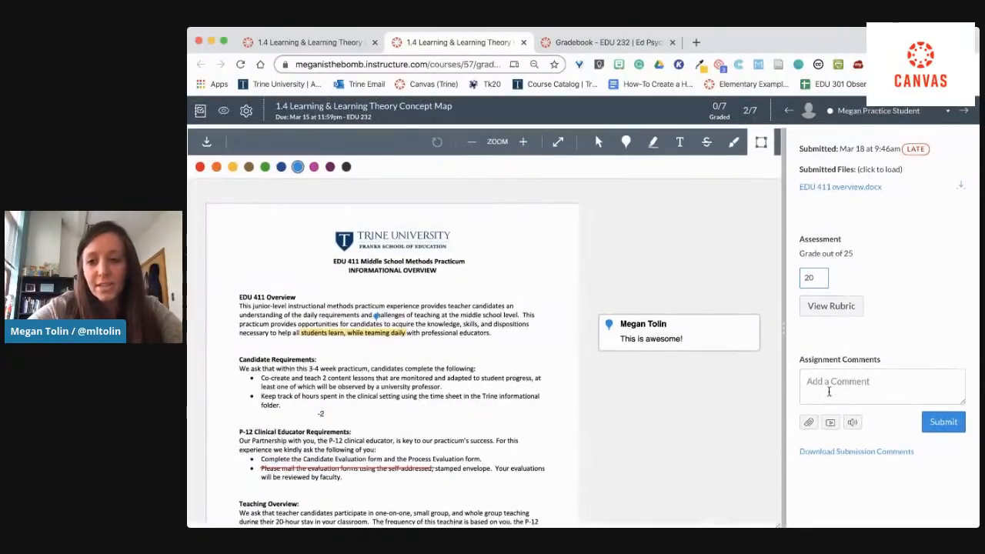
Submit an assignment comment addressing the student by first name and reading "- this is awesome. You are a rock star!".
{"action": "left_click", "coordinate": [836, 388]}
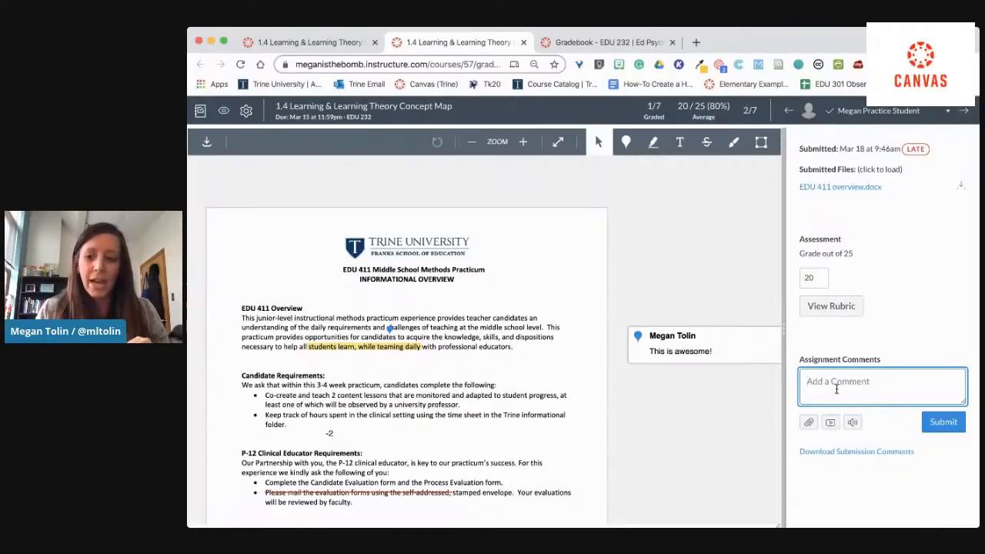
{"action": "type", "text": "Meagn,"}
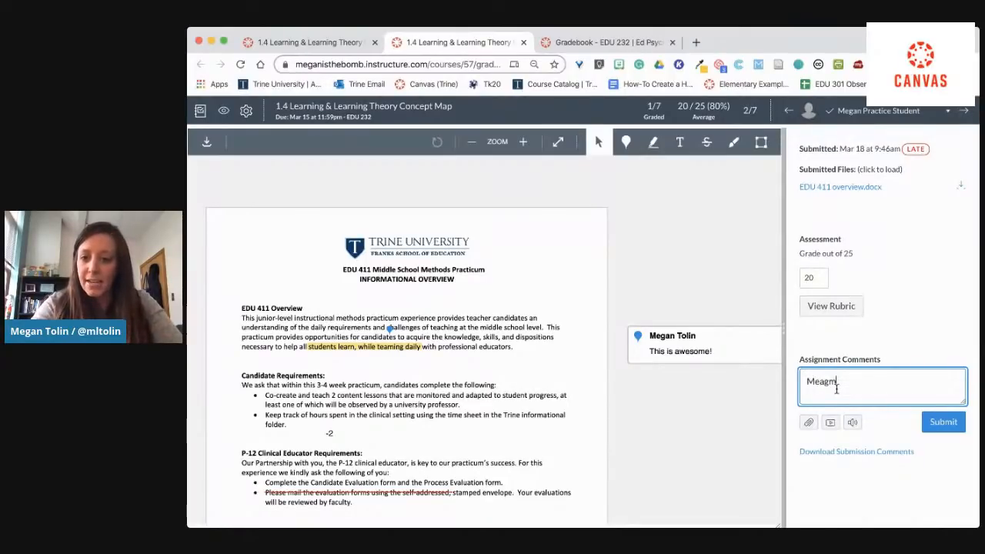
{"action": "key", "text": "BackSpace"}
{"action": "key", "text": "BackSpace"}
{"action": "key", "text": "BackSpace"}
{"action": "type", "text": ", this is awesome."}
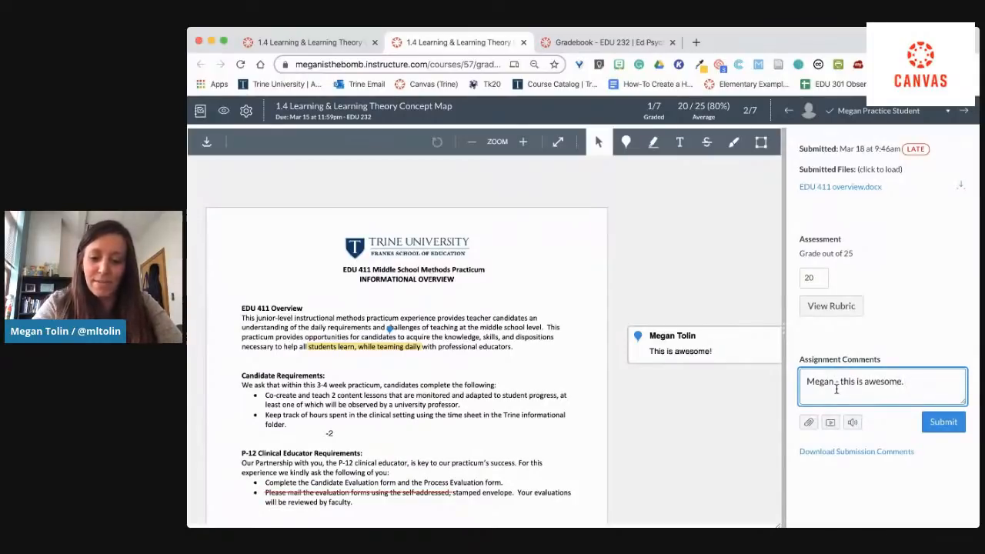
{"action": "type", "text": " Yoou are"}
{"action": "key", "text": "BackSpace"}
{"action": "key", "text": "BackSpace"}
{"action": "type", "text": "u are a rock"}
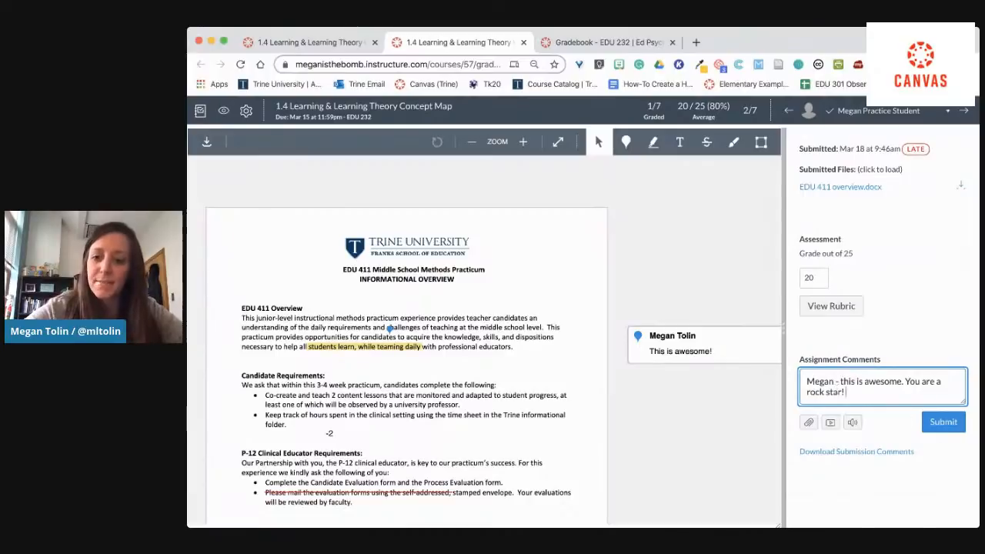
{"action": "left_click", "coordinate": [935, 424]}
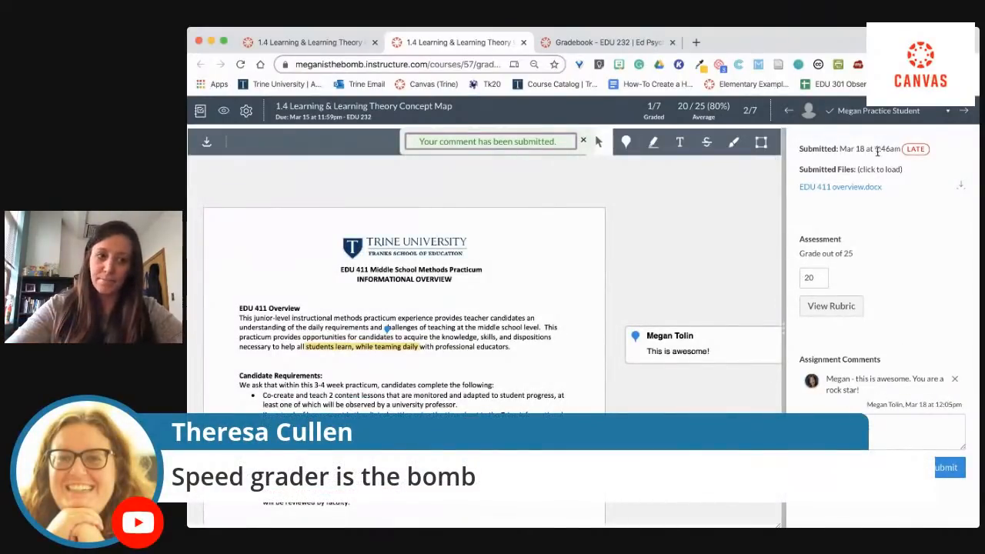
Open the next student's submission and look over the handwritten concept map picture.
{"action": "left_click", "coordinate": [962, 112]}
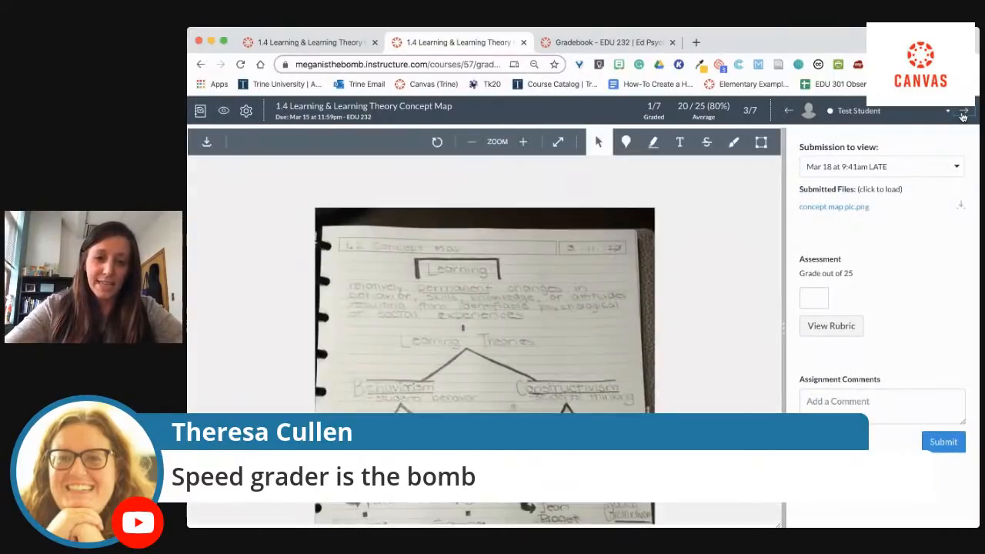
{"action": "scroll", "coordinate": [663, 378], "scroll_direction": "down", "scroll_amount": 1}
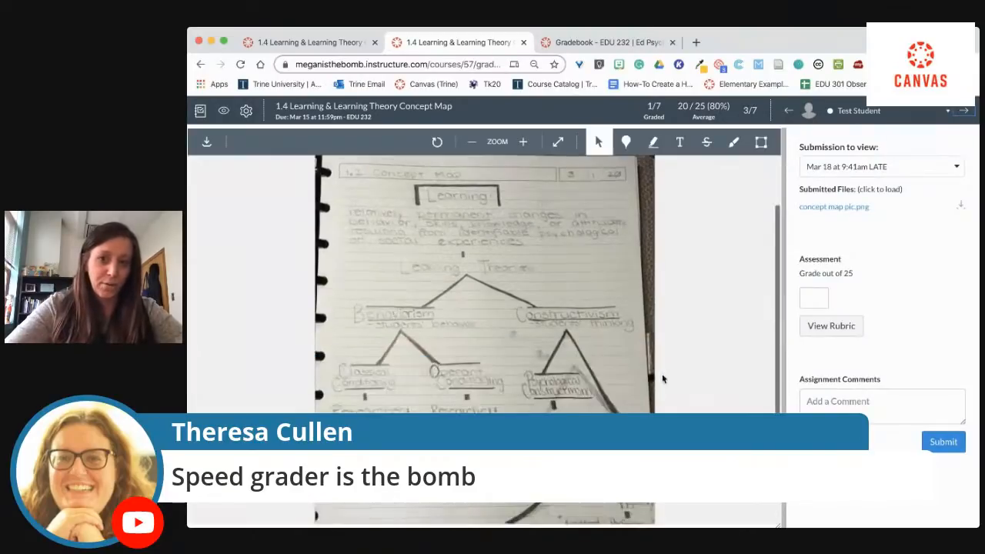
{"action": "scroll", "coordinate": [664, 379], "scroll_direction": "up", "scroll_amount": 1}
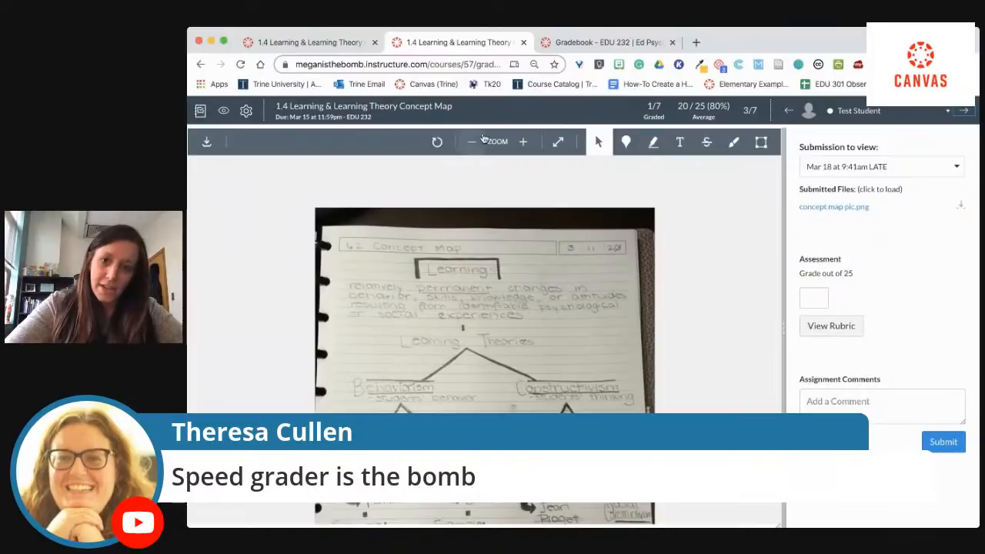
Place a blue point annotation without a comment on the Learning heading and an empty text box beside Learning Theories.
{"action": "left_click", "coordinate": [653, 143]}
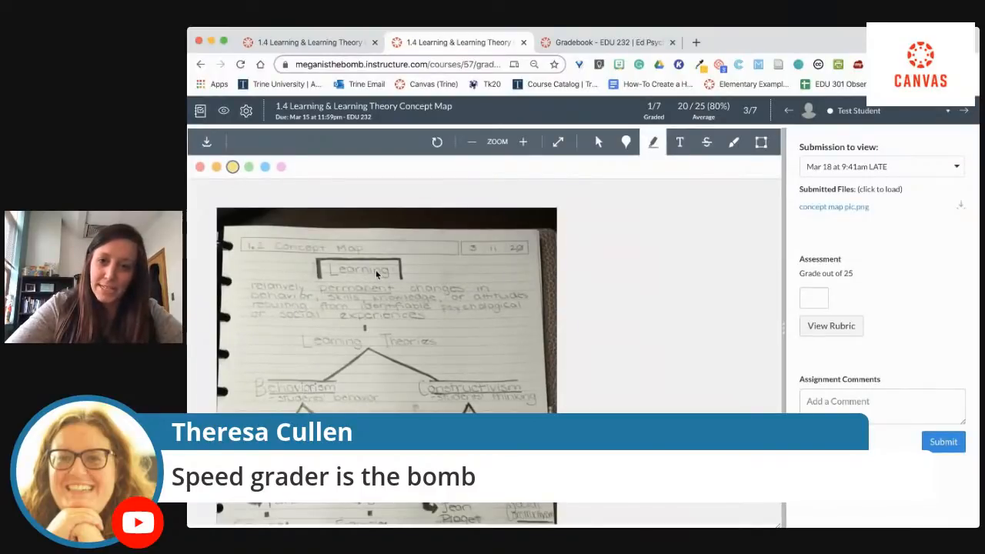
{"action": "left_click", "coordinate": [626, 141]}
{"action": "left_click", "coordinate": [367, 262]}
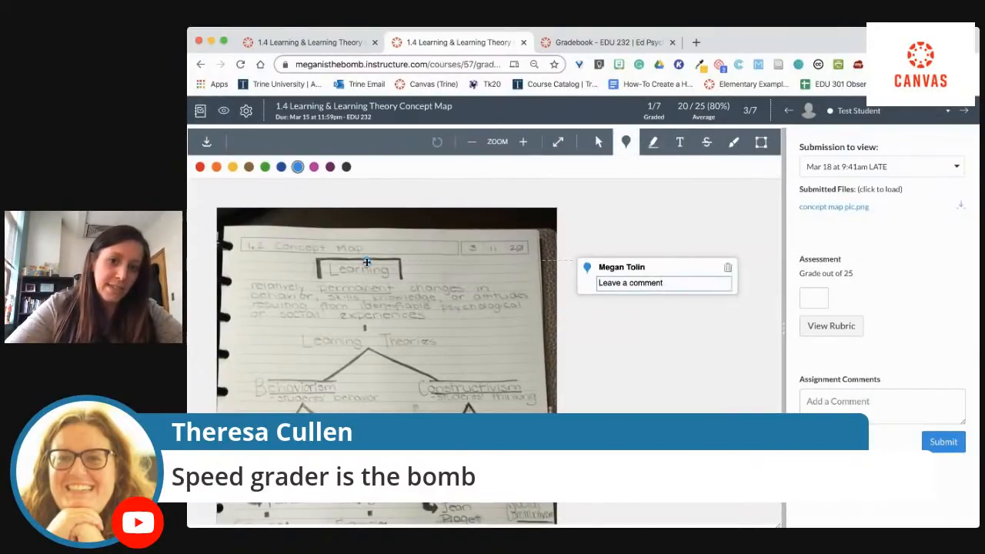
{"action": "left_click", "coordinate": [679, 141]}
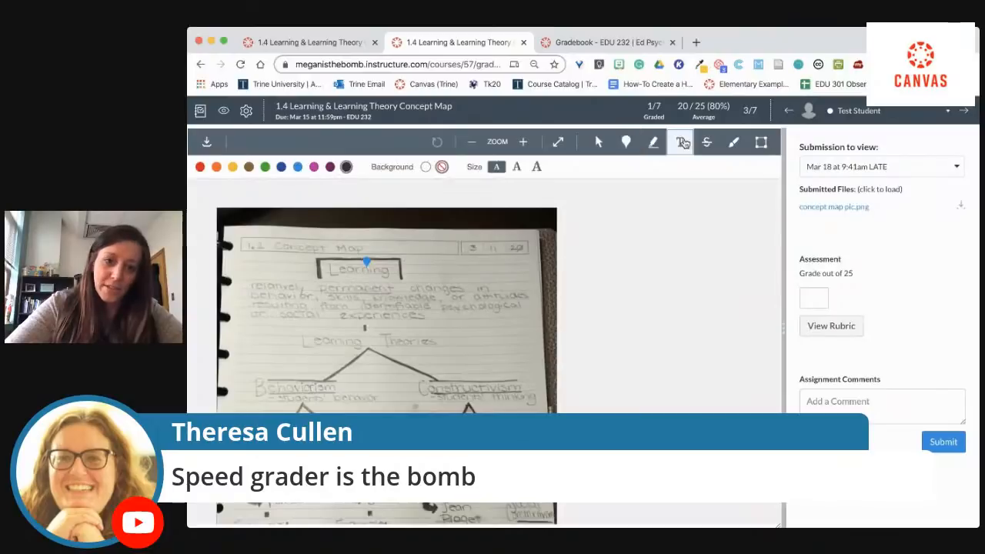
{"action": "left_click", "coordinate": [426, 336]}
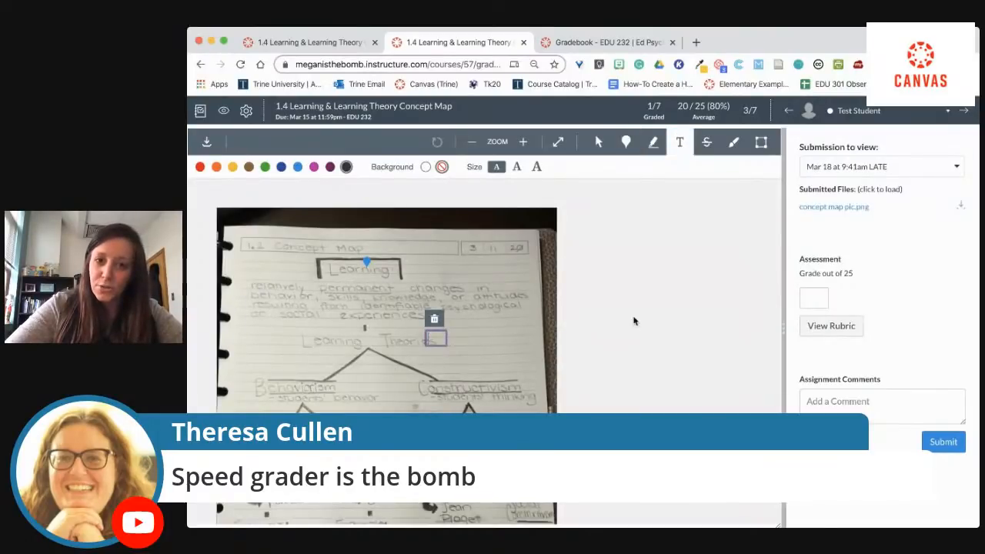
Widen the grading pane and open the Concept Map Rubric for scoring.
{"action": "scroll", "coordinate": [685, 213], "scroll_direction": "down", "scroll_amount": 2}
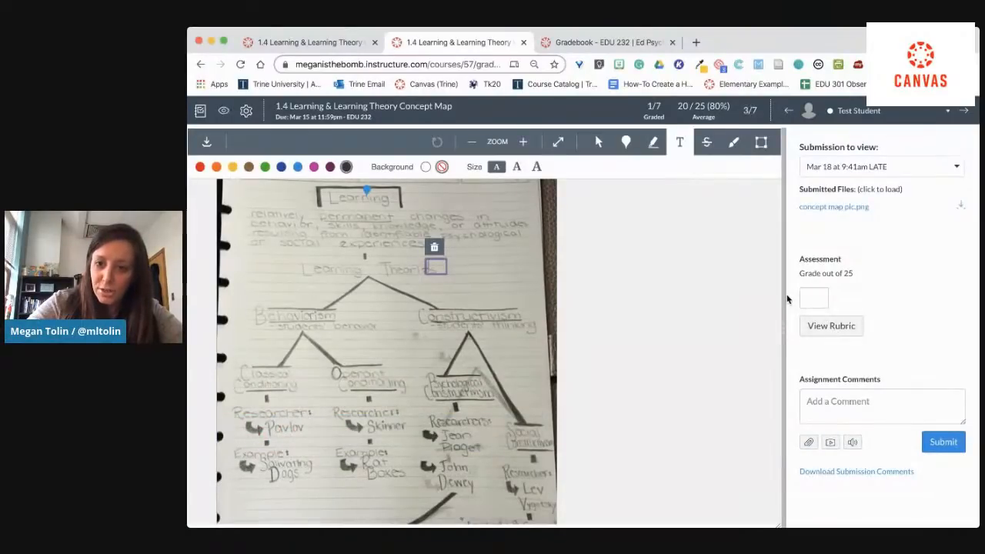
{"action": "left_click_drag", "start_coordinate": [786, 299], "coordinate": [646, 287]}
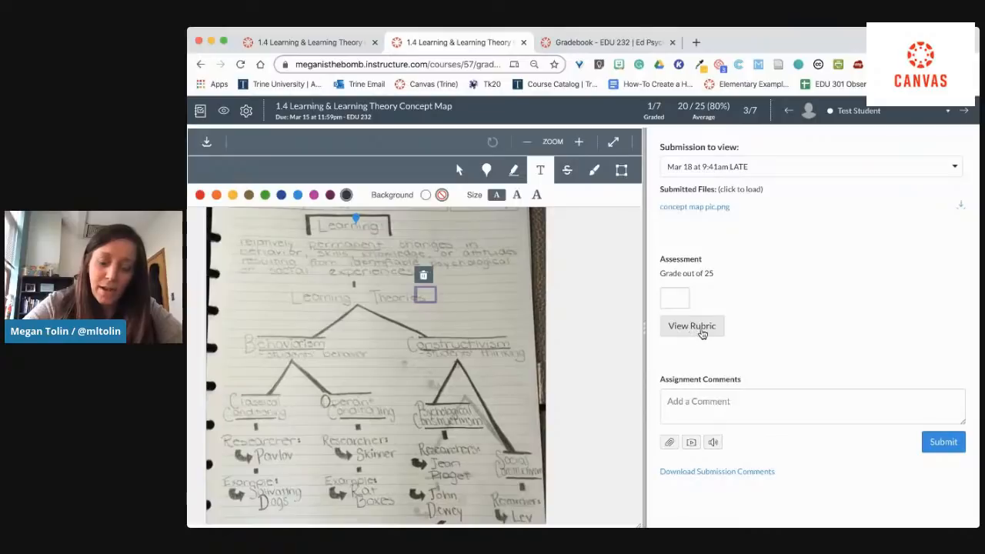
{"action": "left_click", "coordinate": [702, 332]}
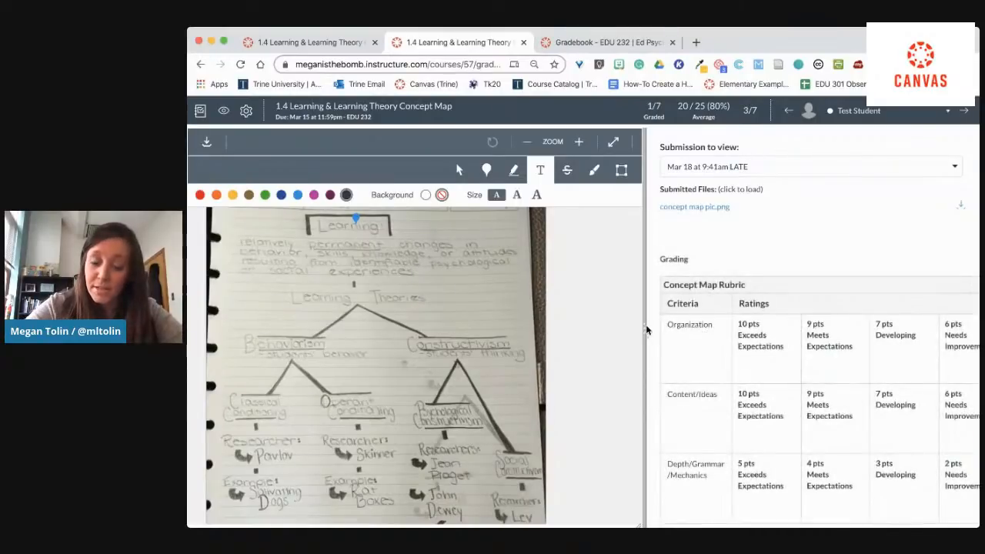
{"action": "left_click_drag", "start_coordinate": [646, 335], "coordinate": [562, 336]}
Rate Organization as Developing (7 pts), Content/Ideas as Meets Expectations (9 pts) and Depth/Grammar/Mechanics as Exceeds Expectations (5 pts).
{"action": "left_click", "coordinate": [820, 353]}
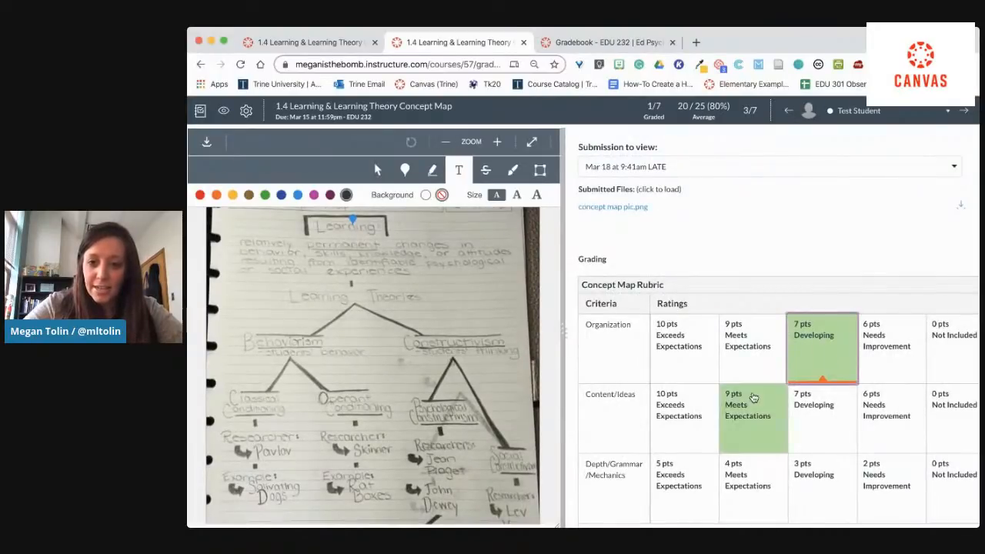
{"action": "left_click", "coordinate": [736, 427]}
{"action": "scroll", "coordinate": [723, 462], "scroll_direction": "down", "scroll_amount": 2}
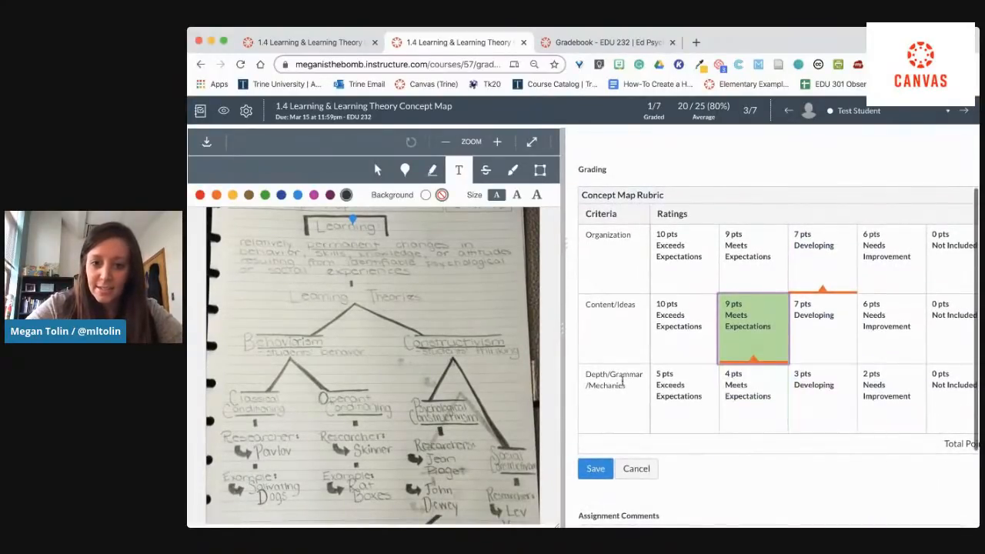
{"action": "left_click", "coordinate": [681, 389]}
Add a comment to the Organization criterion addressing the student by first name and reading "yoou need more details".
{"action": "scroll", "coordinate": [815, 392], "scroll_direction": "right", "scroll_amount": 3}
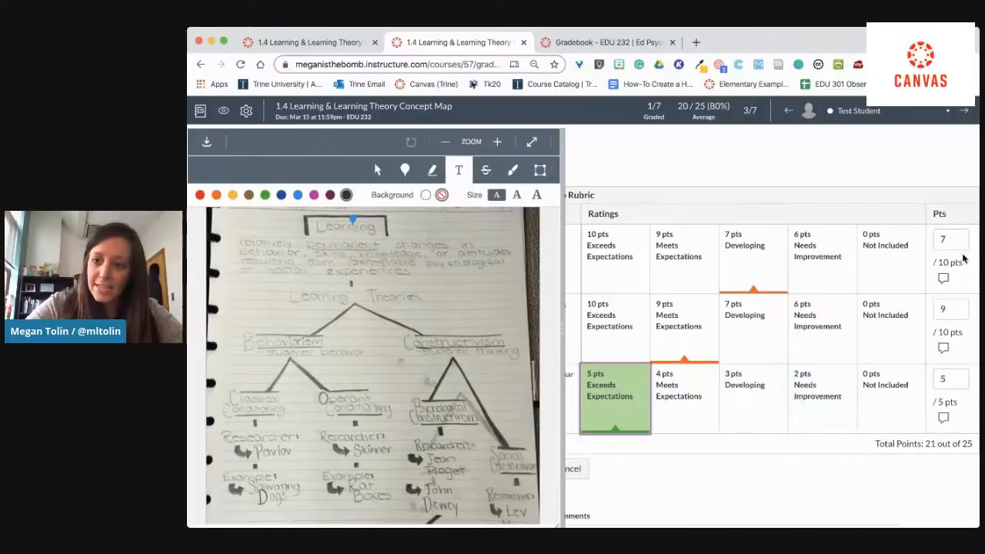
{"action": "left_click", "coordinate": [943, 280]}
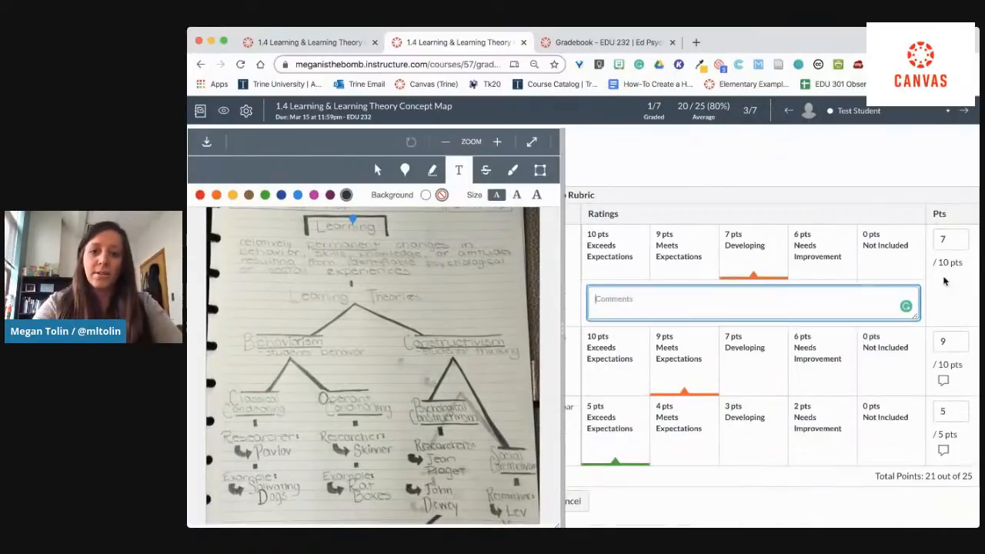
{"action": "type", "text": "Megan, youu need more details"}
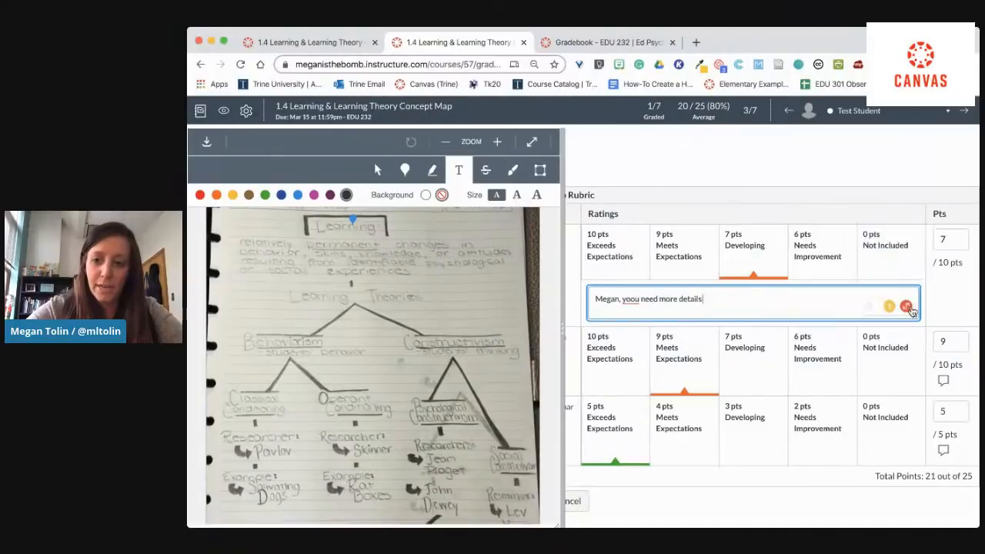
{"action": "left_click", "coordinate": [960, 305]}
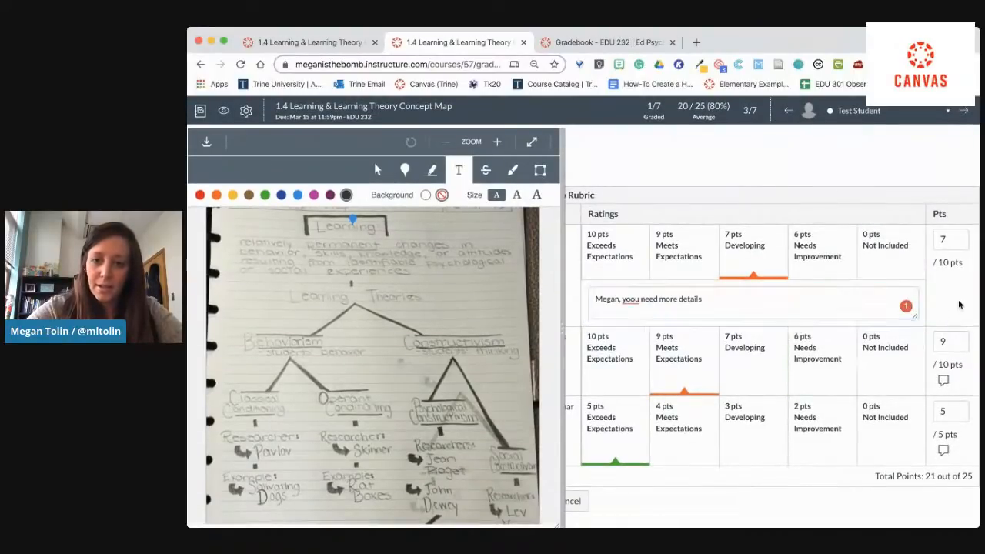
Save the completed rubric assessment and look over the saved ratings and comment.
{"action": "scroll", "coordinate": [688, 446], "scroll_direction": "down", "scroll_amount": 2}
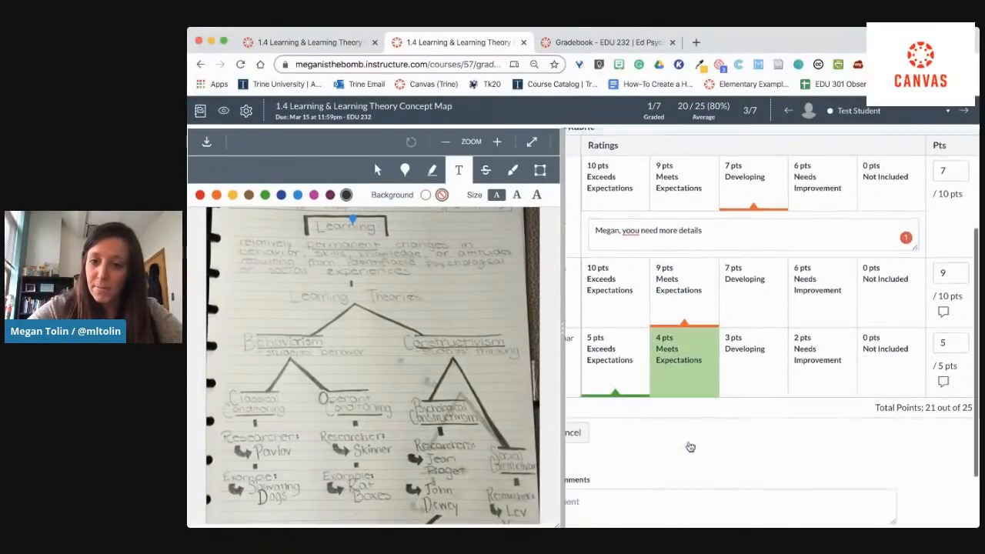
{"action": "scroll", "coordinate": [688, 448], "scroll_direction": "left", "scroll_amount": 2}
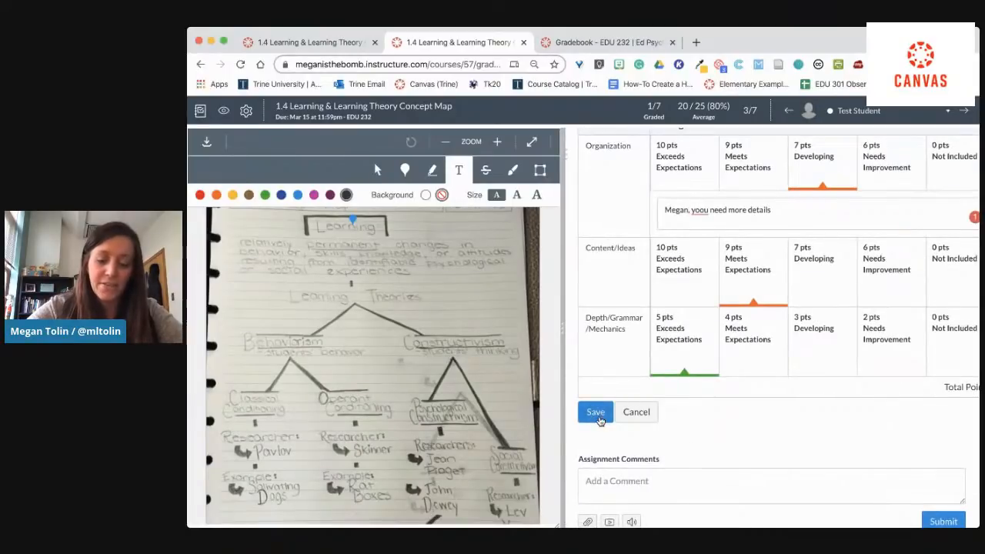
{"action": "left_click", "coordinate": [599, 420]}
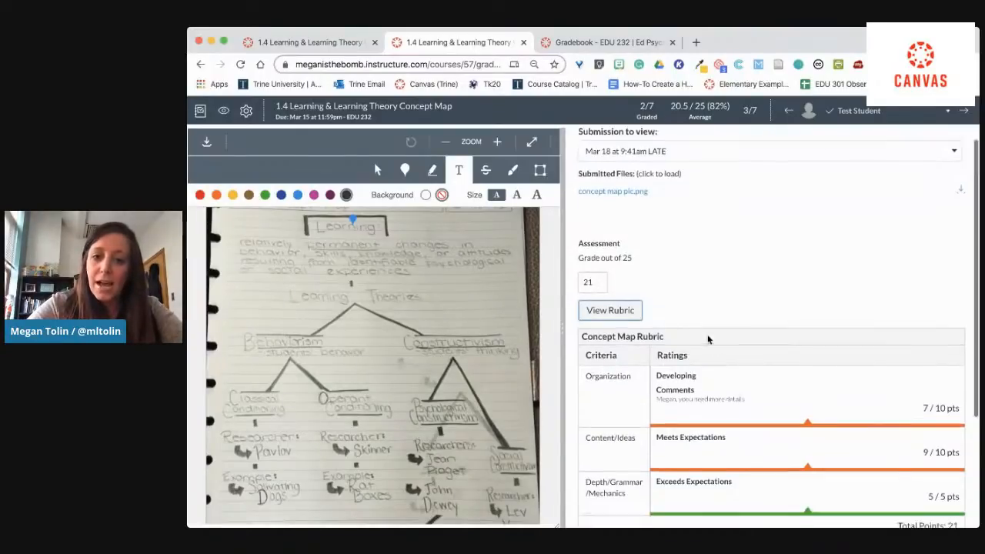
{"action": "scroll", "coordinate": [707, 336], "scroll_direction": "down", "scroll_amount": 2}
{"action": "scroll", "coordinate": [580, 313], "scroll_direction": "down", "scroll_amount": 2}
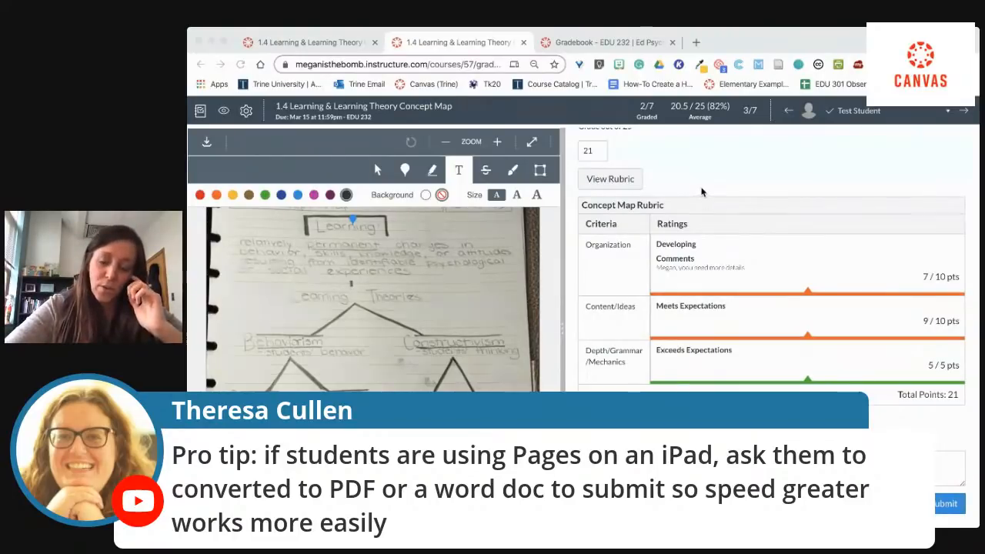
{"action": "scroll", "coordinate": [656, 326], "scroll_direction": "down", "scroll_amount": 1}
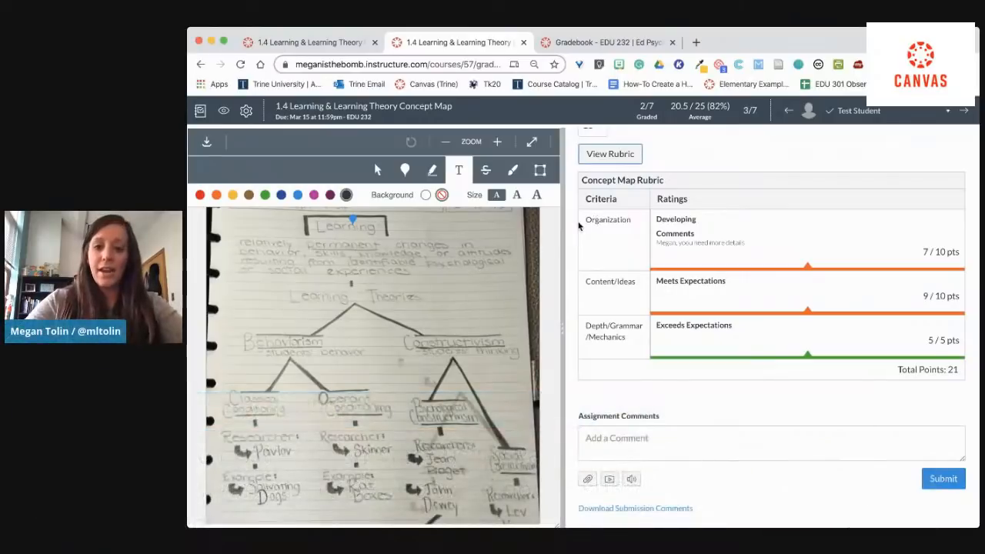
Narrow the grading pane, then record a short webcam video and save it as a media comment on the submission.
{"action": "left_click_drag", "start_coordinate": [564, 226], "coordinate": [623, 228]}
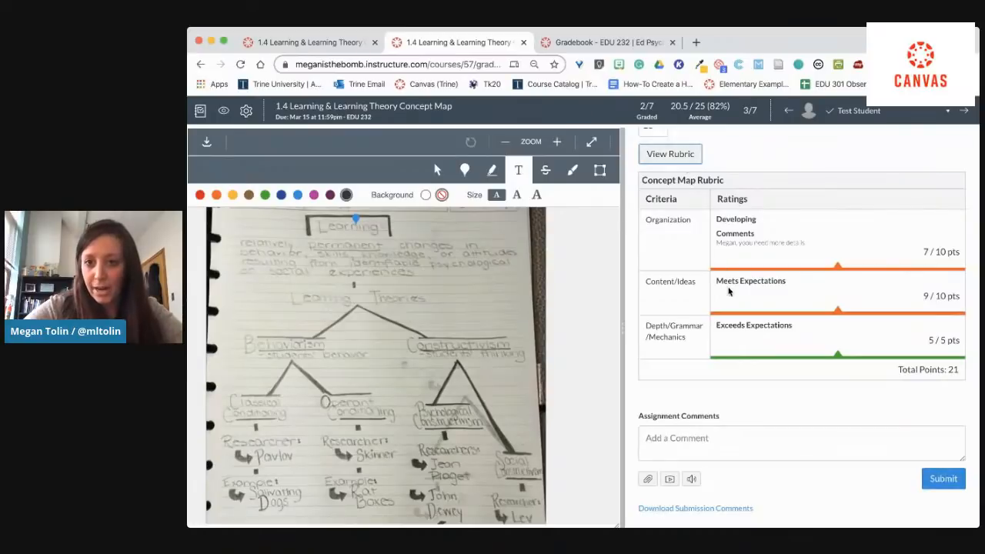
{"action": "scroll", "coordinate": [743, 343], "scroll_direction": "up", "scroll_amount": 2}
{"action": "scroll", "coordinate": [731, 360], "scroll_direction": "down", "scroll_amount": 2}
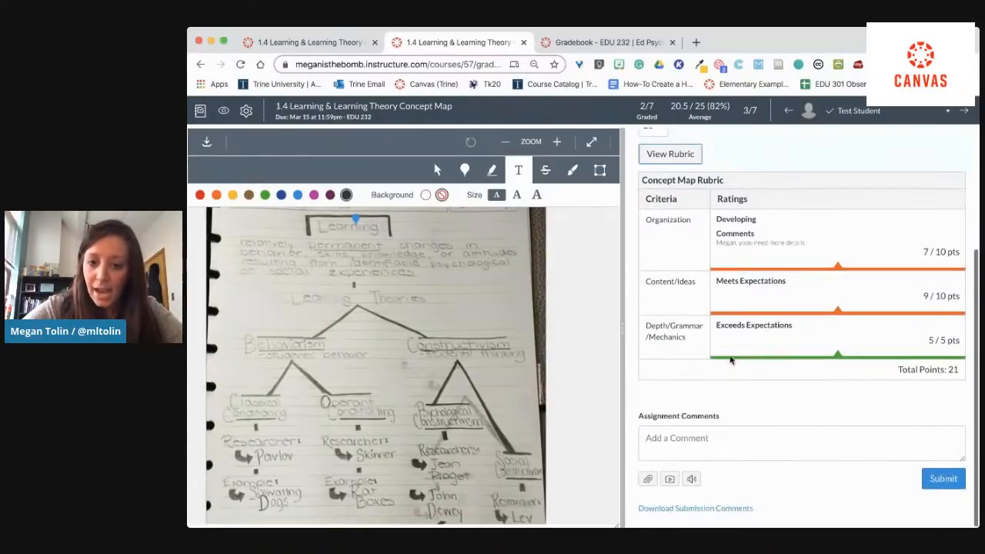
{"action": "left_click", "coordinate": [670, 479]}
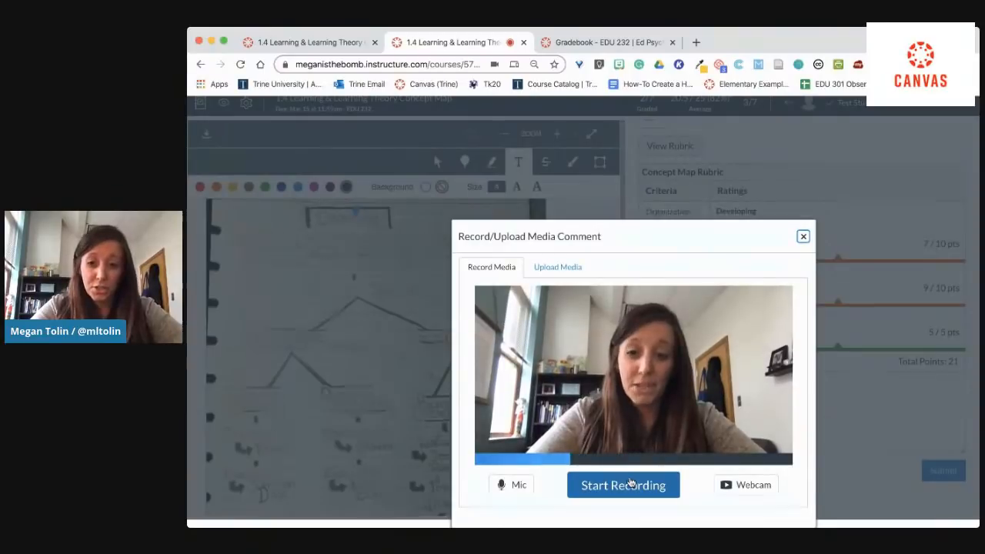
{"action": "left_click", "coordinate": [629, 483]}
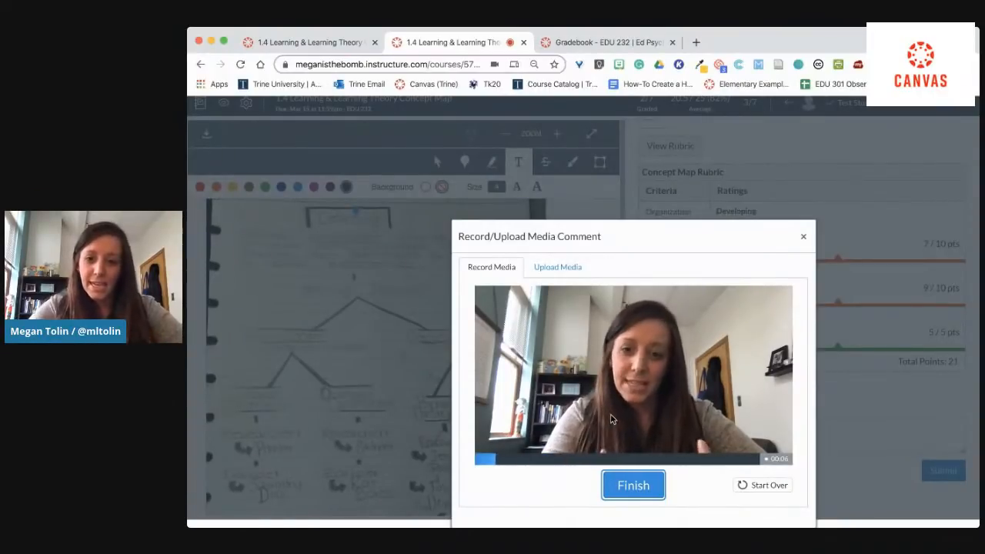
{"action": "left_click", "coordinate": [627, 482]}
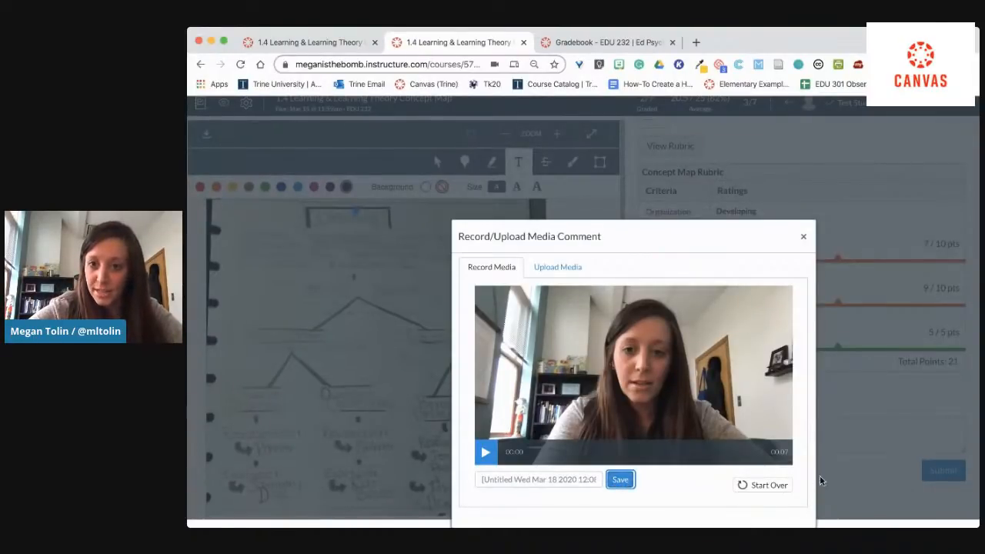
{"action": "left_click", "coordinate": [624, 476]}
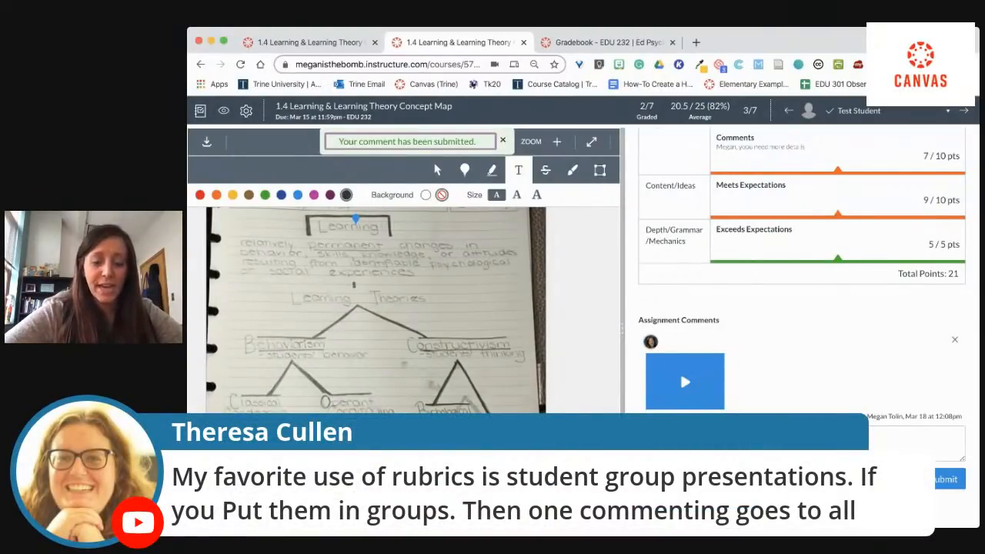
Dictate a speech-to-text comment about saving grading time by talking into the microphone, and submit it.
{"action": "left_click", "coordinate": [668, 479]}
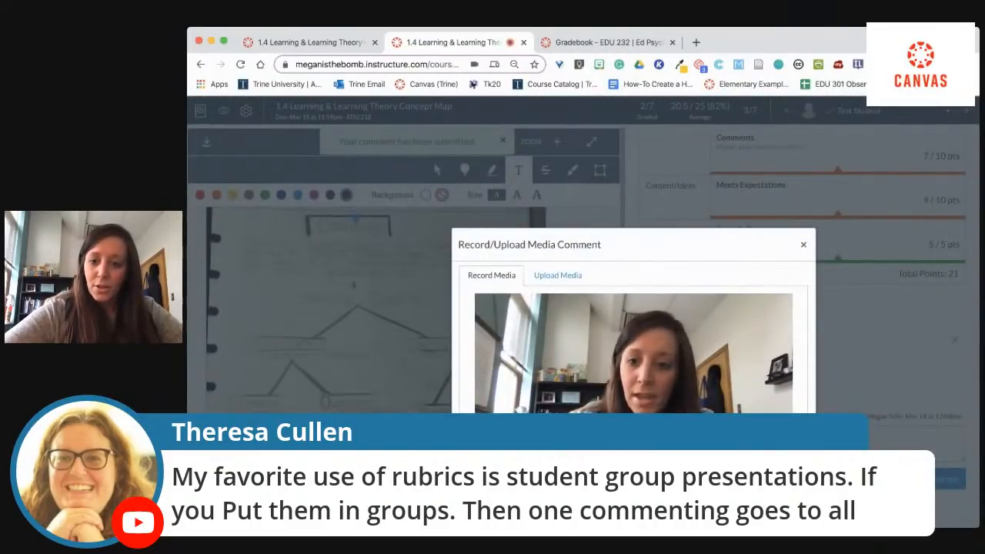
{"action": "left_click", "coordinate": [802, 245]}
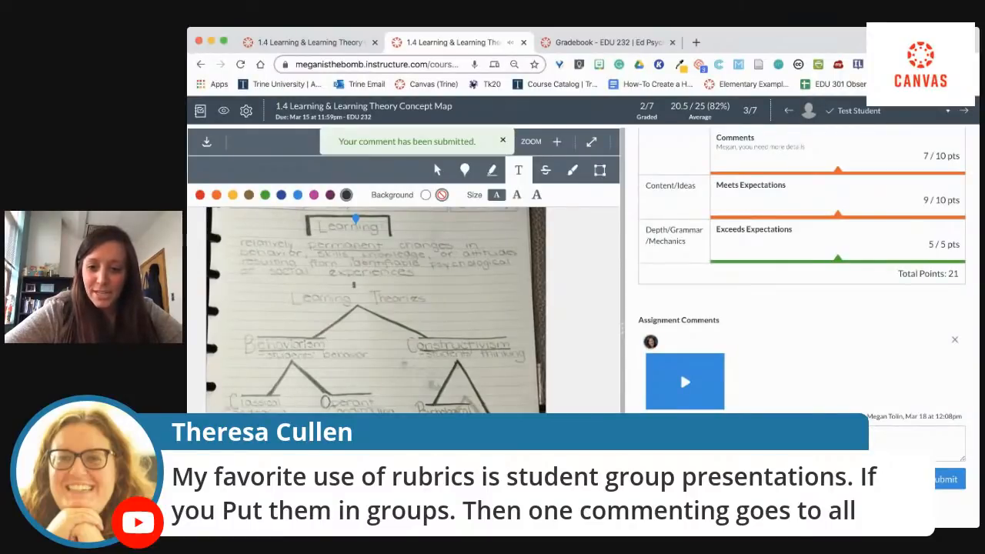
{"action": "left_click", "coordinate": [685, 478]}
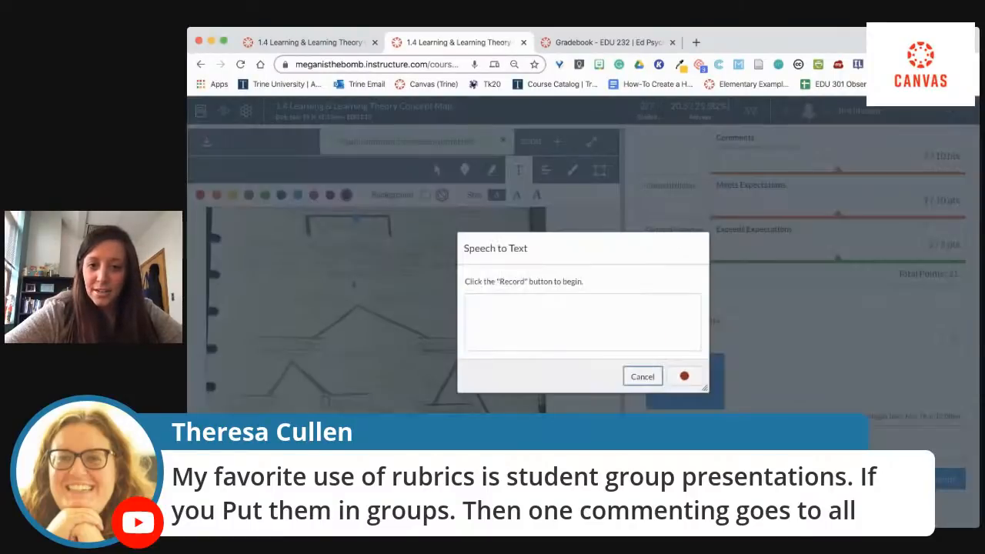
{"action": "left_click", "coordinate": [685, 375]}
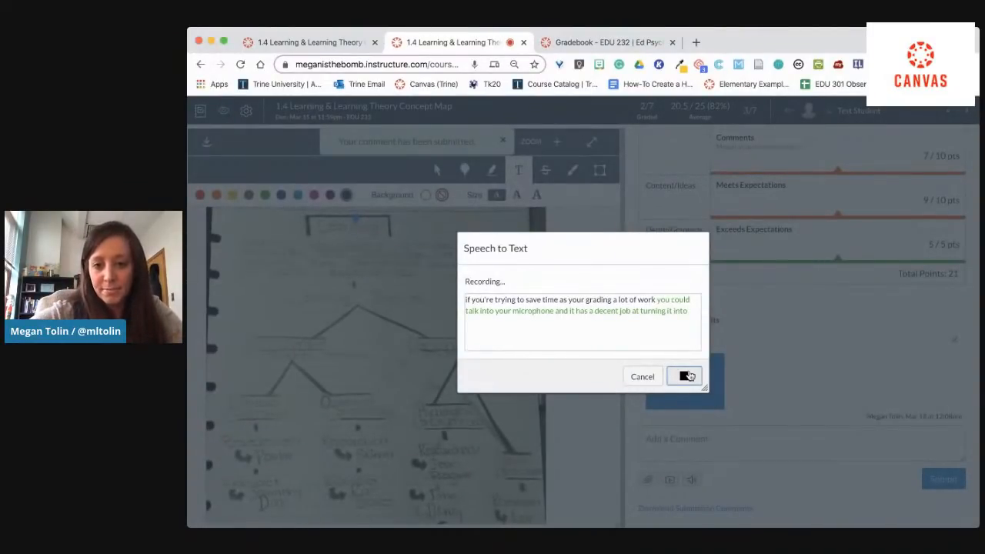
{"action": "left_click", "coordinate": [688, 375]}
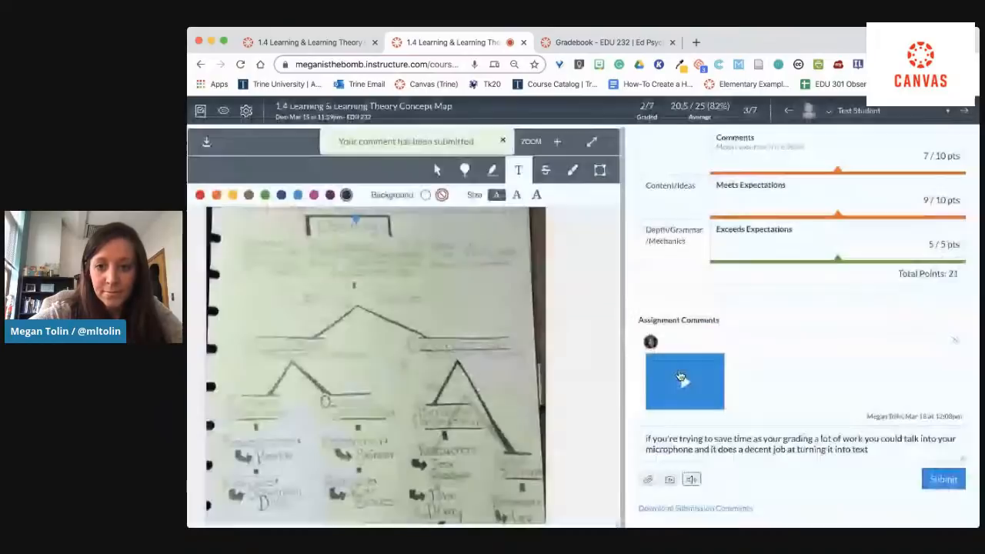
{"action": "left_click", "coordinate": [943, 479]}
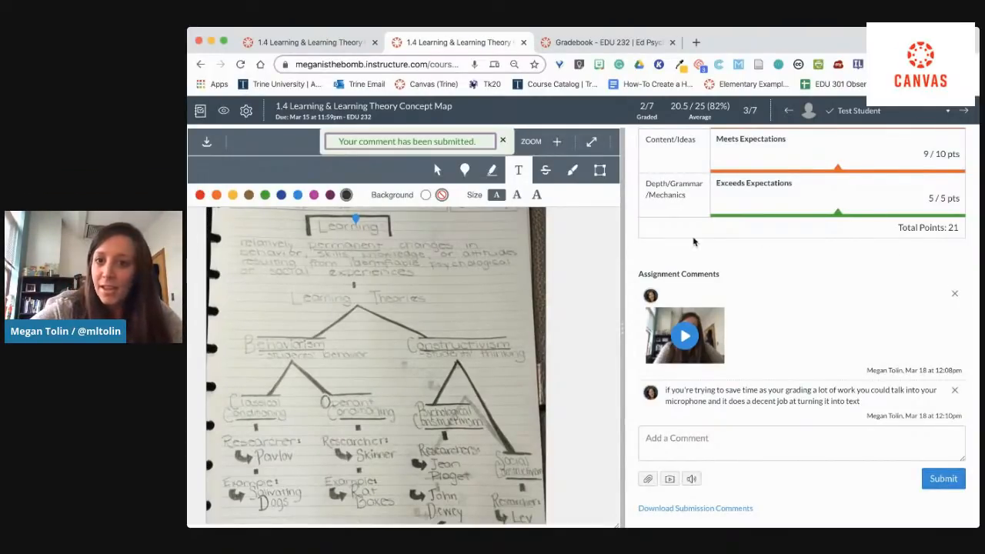
Check the submission's overall grade and examine the student list for who is graded, awaiting grading or without a submission.
{"action": "scroll", "coordinate": [726, 292], "scroll_direction": "up", "scroll_amount": 2}
{"action": "scroll", "coordinate": [727, 296], "scroll_direction": "up", "scroll_amount": 2}
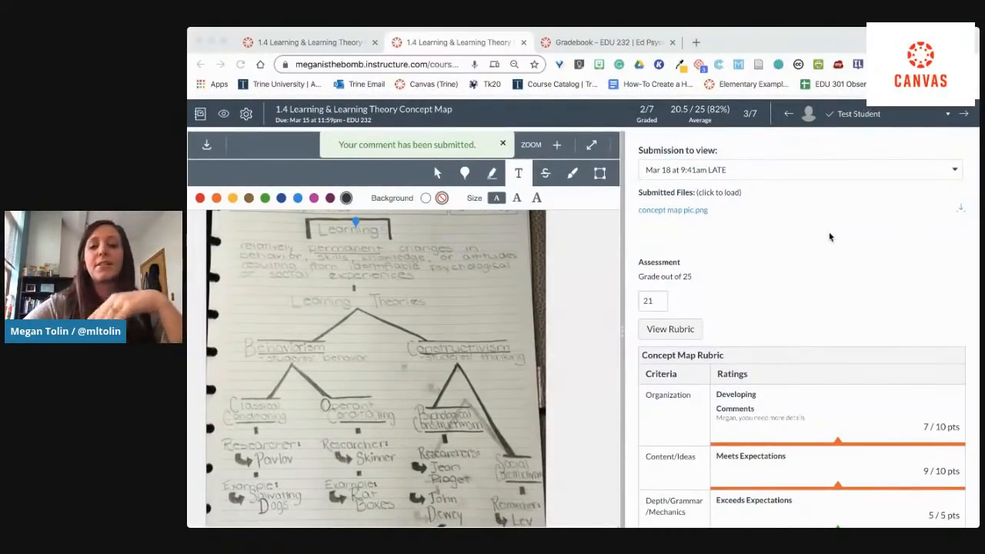
{"action": "left_click", "coordinate": [877, 209]}
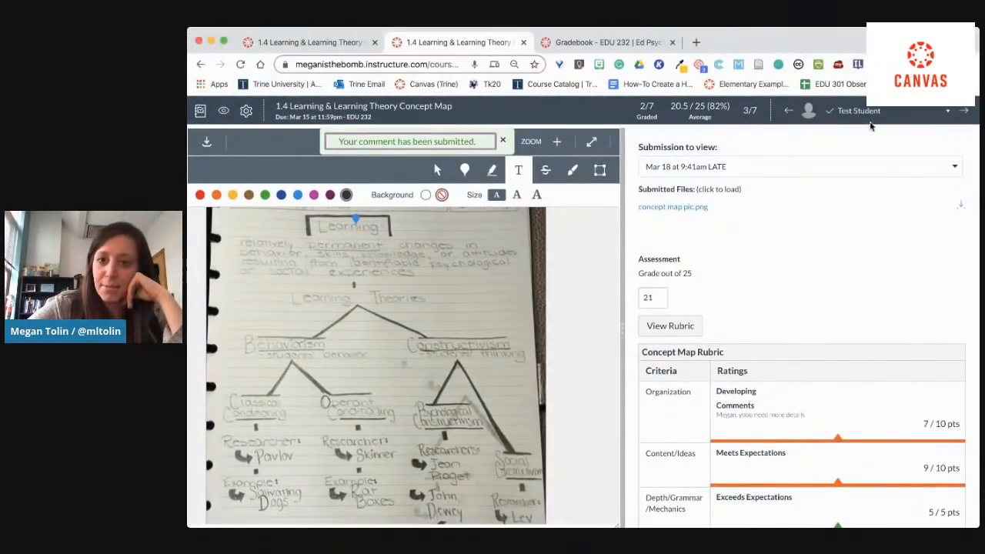
{"action": "left_click", "coordinate": [844, 111]}
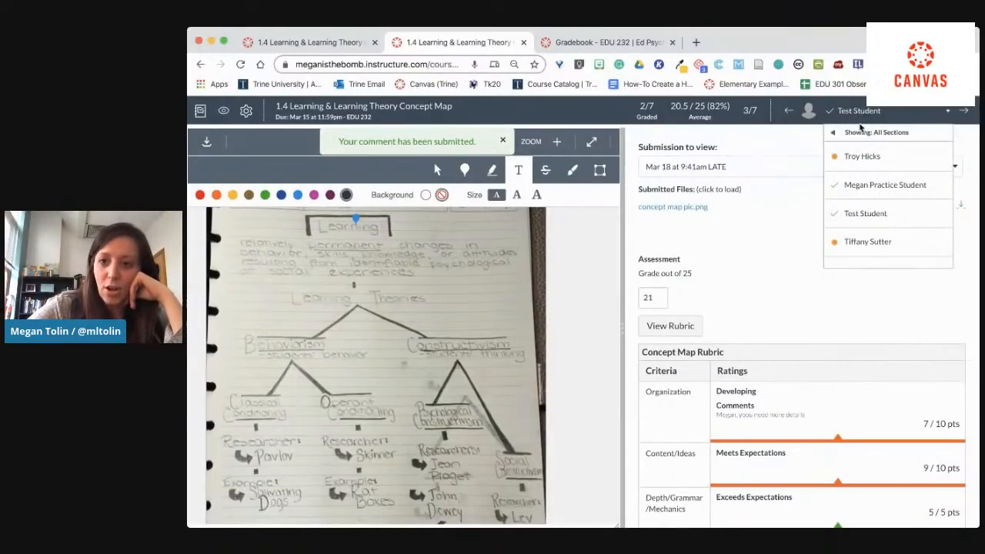
{"action": "scroll", "coordinate": [863, 242], "scroll_direction": "down", "scroll_amount": 2}
{"action": "scroll", "coordinate": [863, 238], "scroll_direction": "up", "scroll_amount": 2}
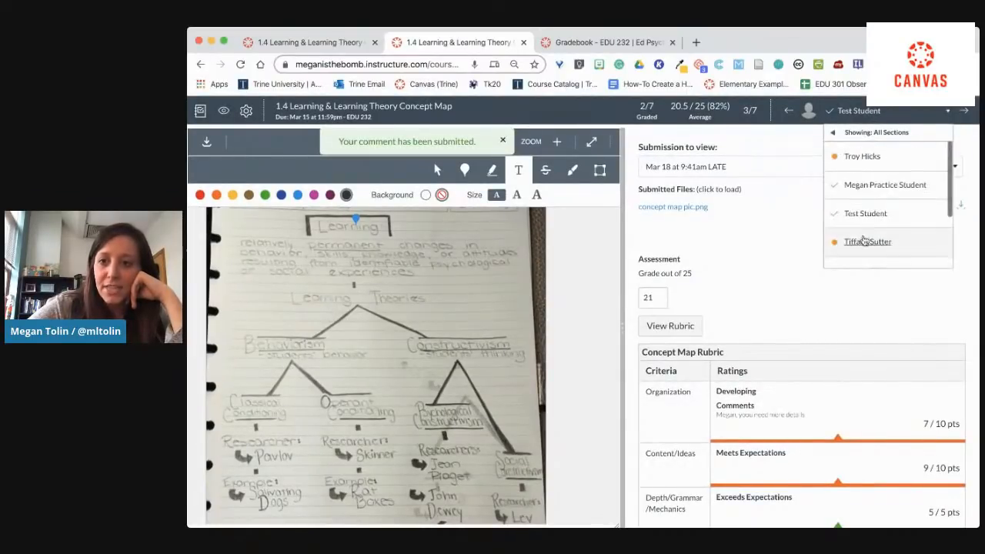
{"action": "mouse_move", "coordinate": [890, 136]}
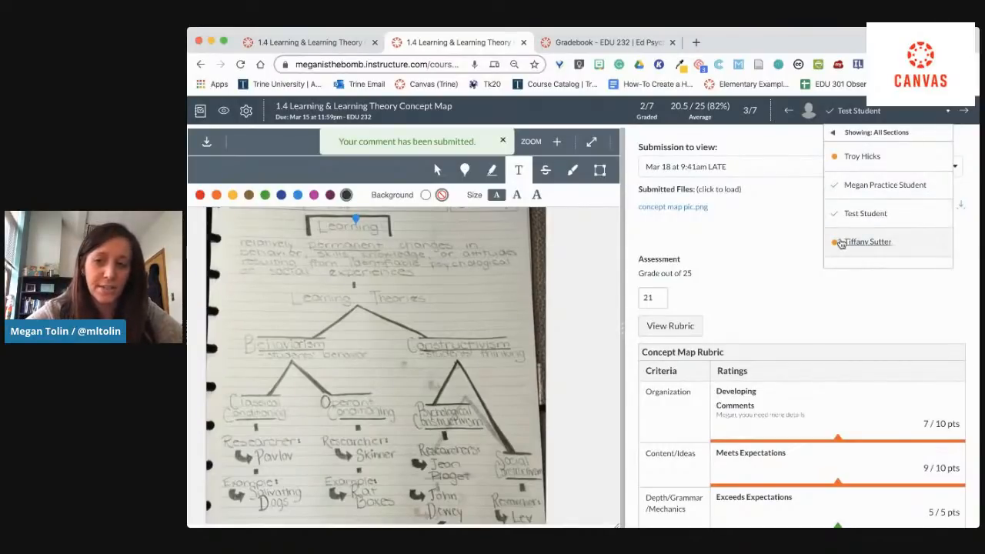
{"action": "scroll", "coordinate": [846, 230], "scroll_direction": "down", "scroll_amount": 2}
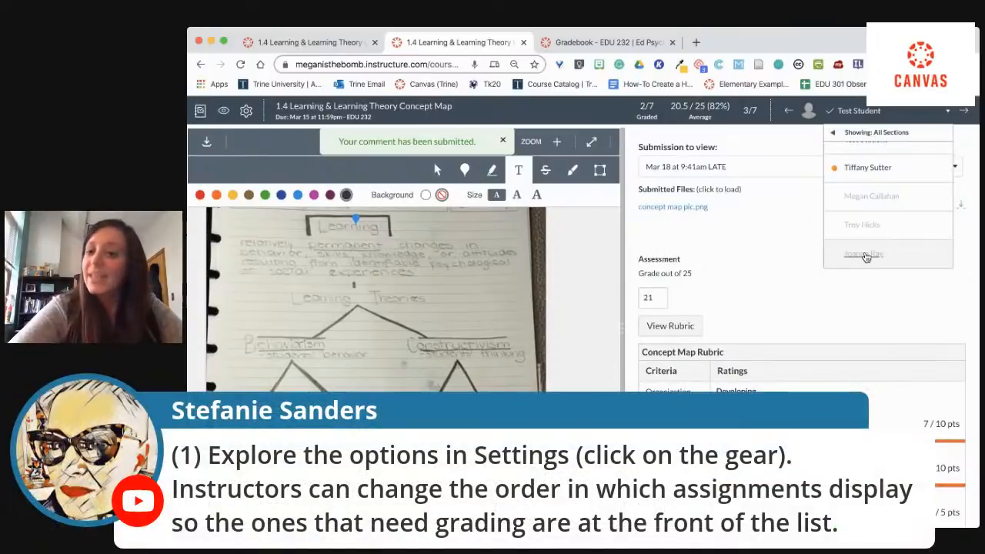
{"action": "scroll", "coordinate": [865, 257], "scroll_direction": "up", "scroll_amount": 2}
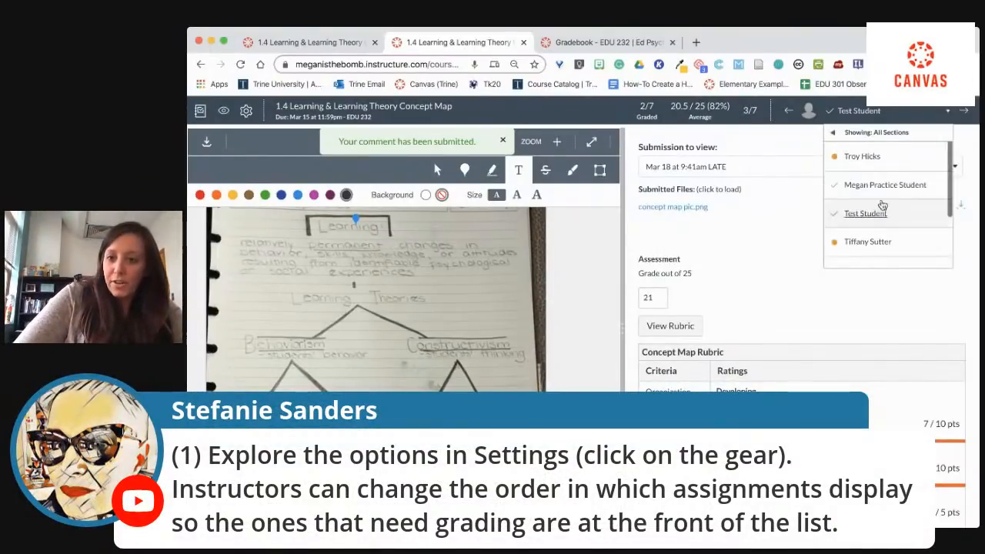
Open the first listed student's submission and set its grade to 25 out of 25.
{"action": "left_click", "coordinate": [875, 165]}
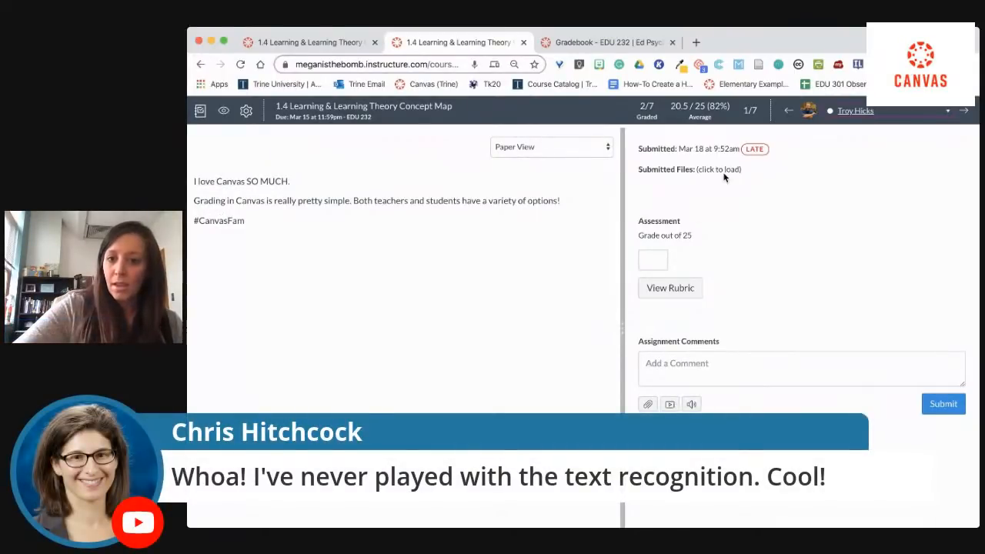
{"action": "left_click", "coordinate": [652, 260]}
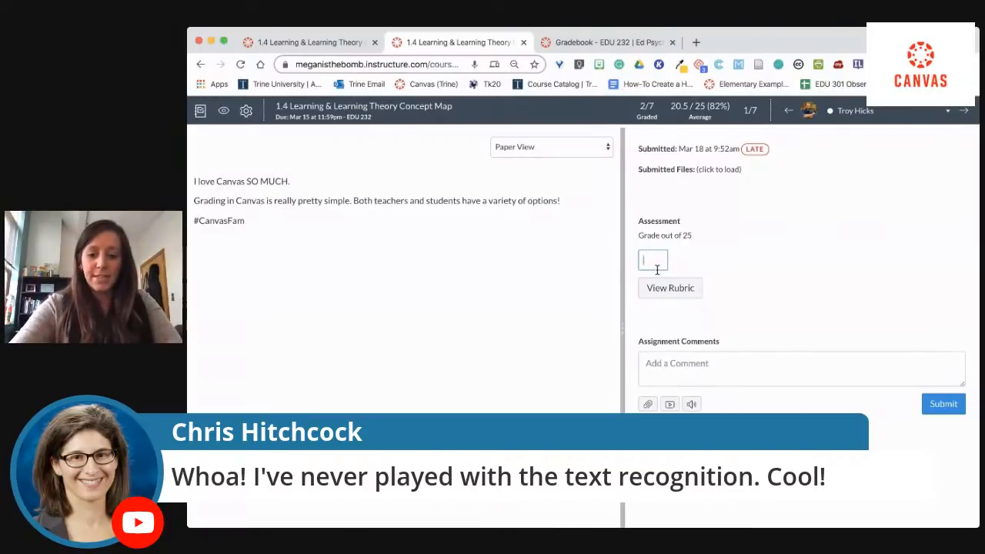
{"action": "type", "text": "20"}
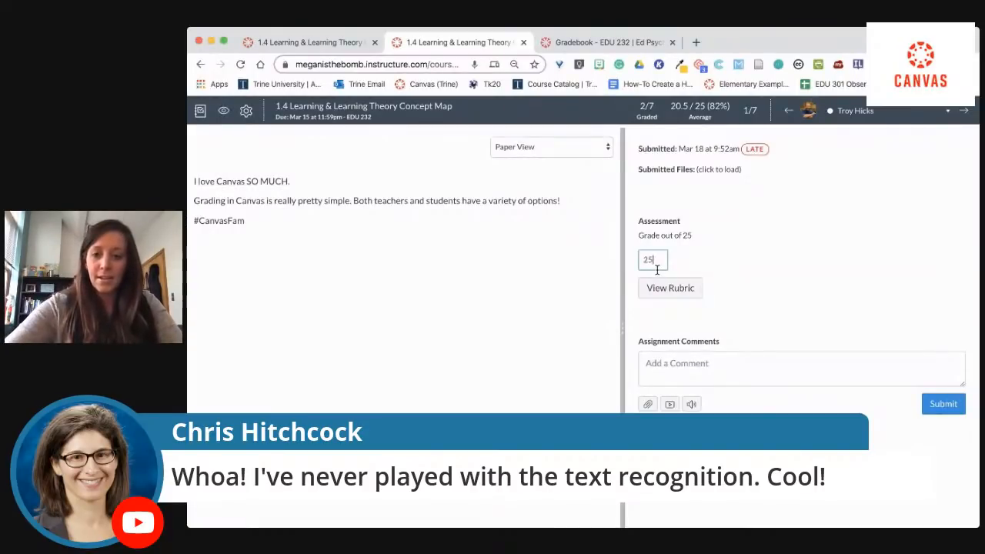
Rate Organization (10 pts), Content/Ideas (10 pts) and Depth/Grammar/Mechanics (5 pts) as Exceeds Expectations in the Concept Map Rubric and save it.
{"action": "left_click", "coordinate": [669, 287]}
{"action": "left_click", "coordinate": [758, 335]}
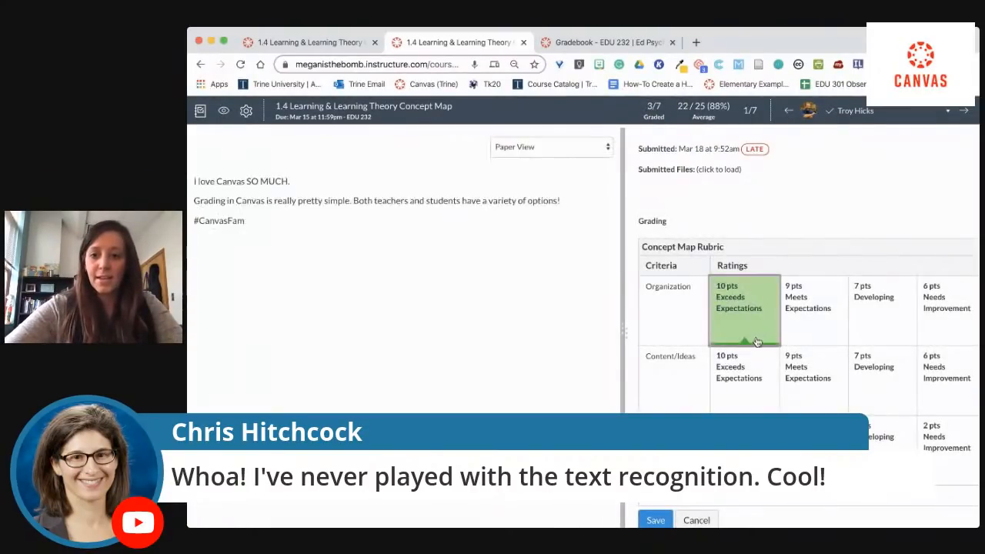
{"action": "left_click", "coordinate": [754, 394]}
{"action": "left_click", "coordinate": [752, 454]}
{"action": "scroll", "coordinate": [751, 454], "scroll_direction": "down", "scroll_amount": 2}
{"action": "scroll", "coordinate": [803, 308], "scroll_direction": "down", "scroll_amount": 2}
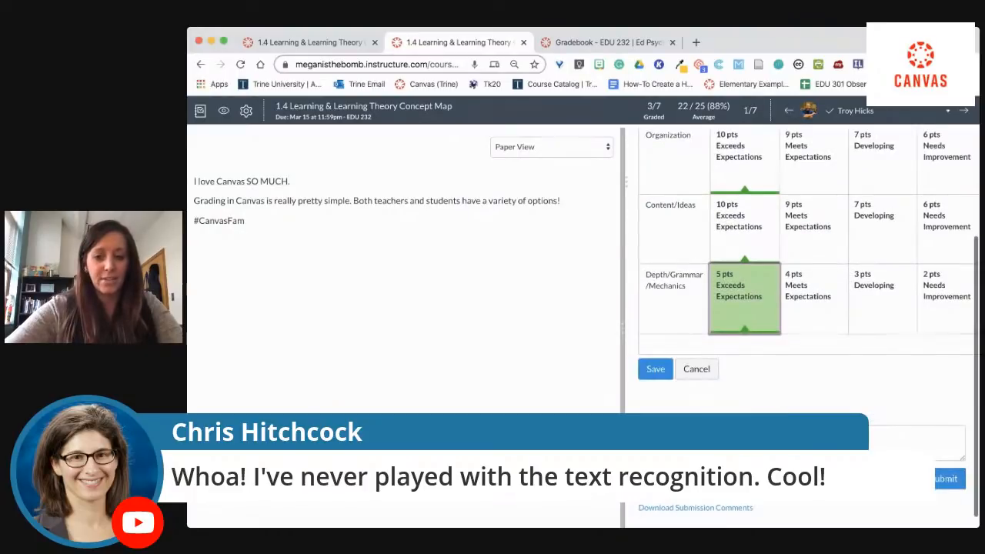
{"action": "left_click", "coordinate": [655, 368]}
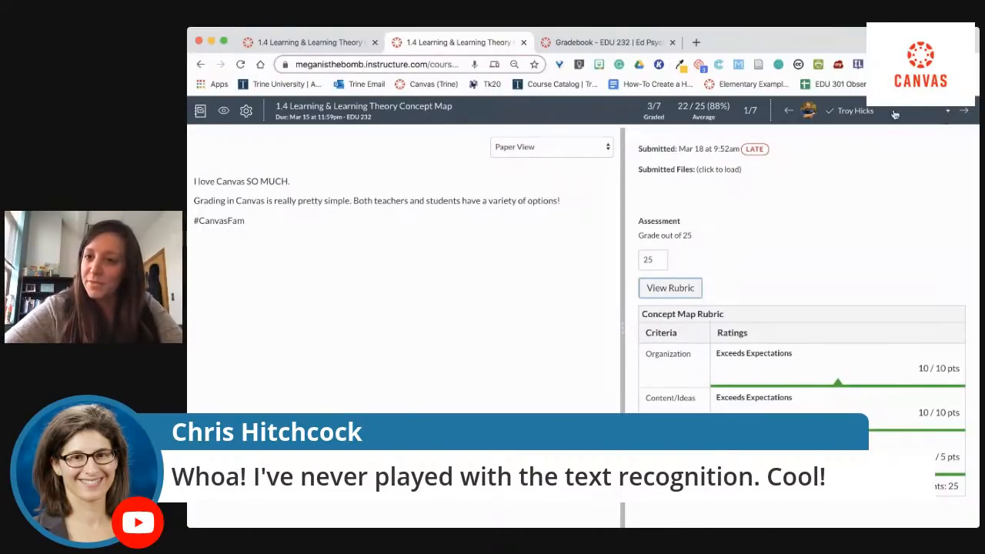
Switch to the fifth student in the list, who has no submission for the assignment.
{"action": "left_click", "coordinate": [846, 112]}
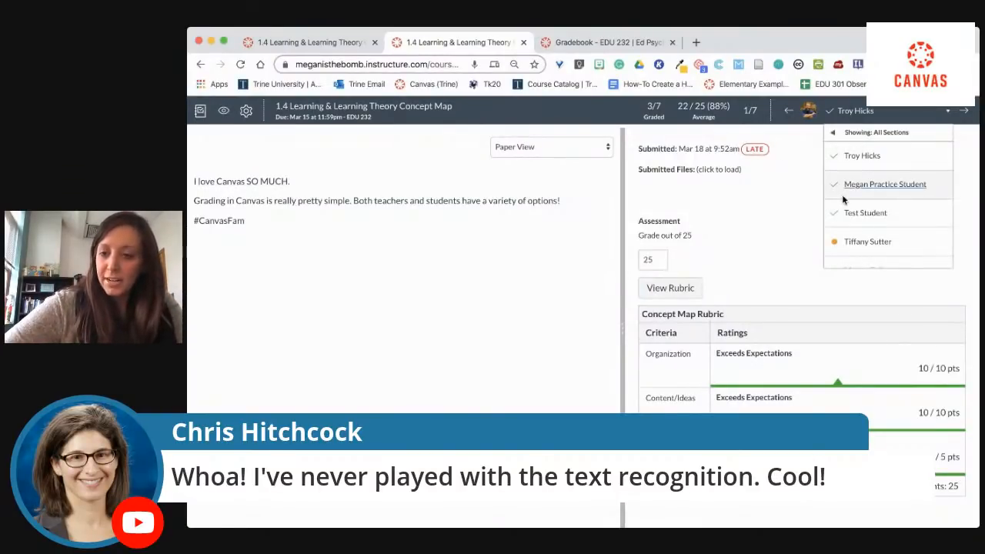
{"action": "scroll", "coordinate": [857, 251], "scroll_direction": "down", "scroll_amount": 1}
{"action": "scroll", "coordinate": [857, 251], "scroll_direction": "down", "scroll_amount": 1}
{"action": "left_click", "coordinate": [856, 215]}
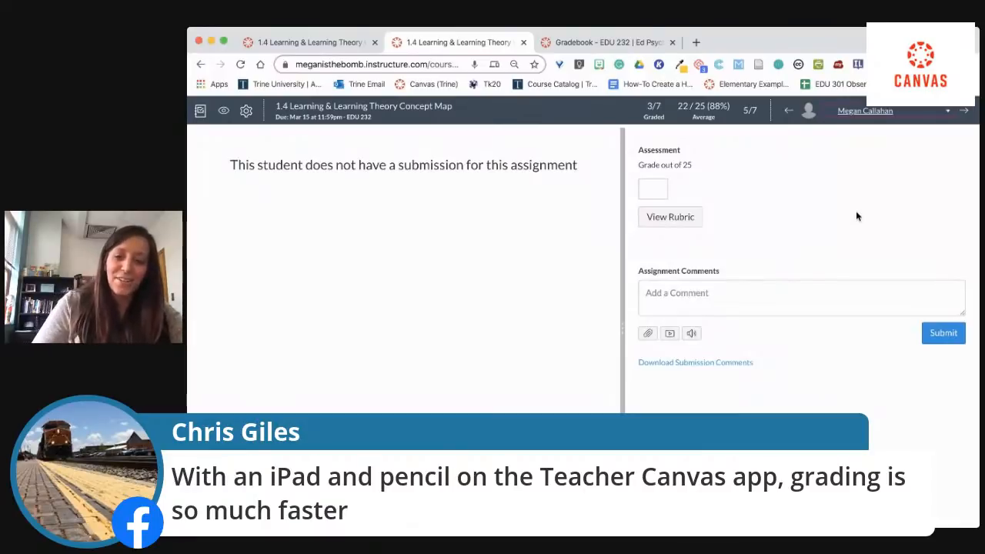
Enter EX as the grade to excuse the student from the assignment.
{"action": "left_click", "coordinate": [663, 185]}
{"action": "type", "text": "EX"}
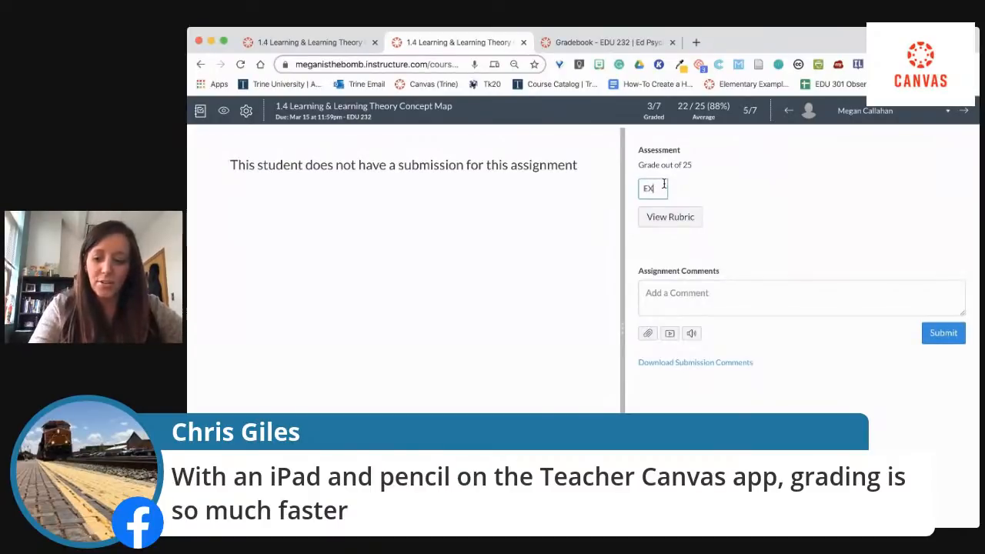
{"action": "key", "text": "Return"}
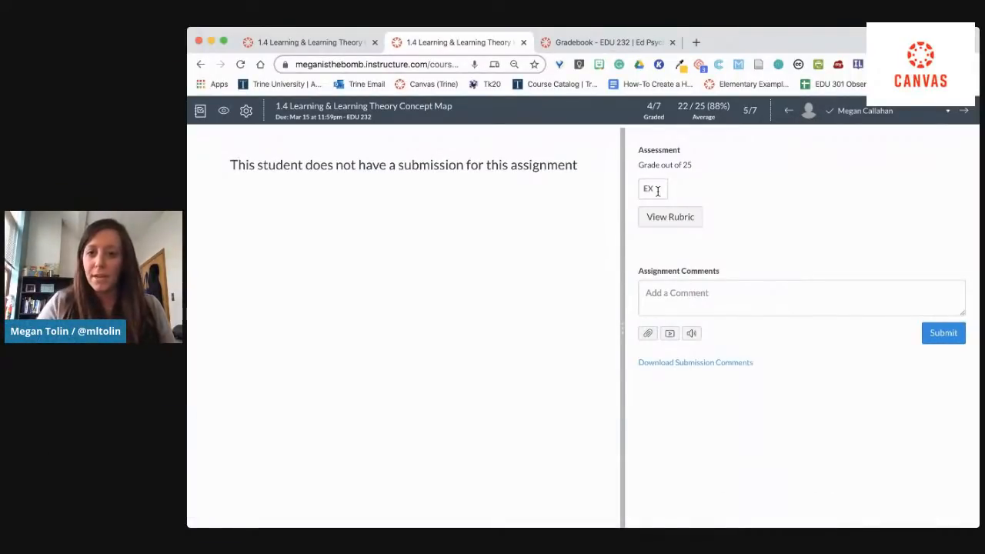
Clear the EX grade and look through the grading statuses in the student list.
{"action": "left_click", "coordinate": [655, 190]}
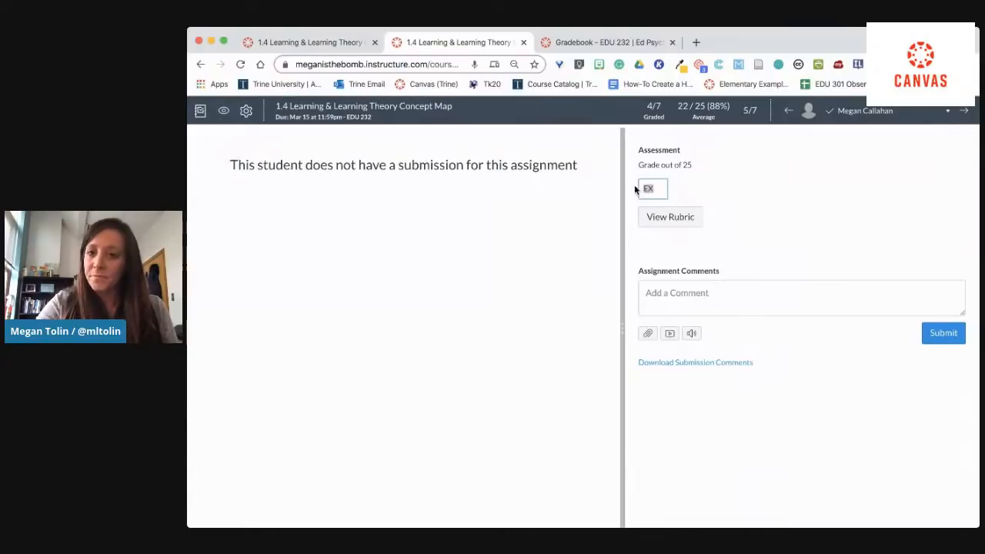
{"action": "key", "text": "BackSpace"}
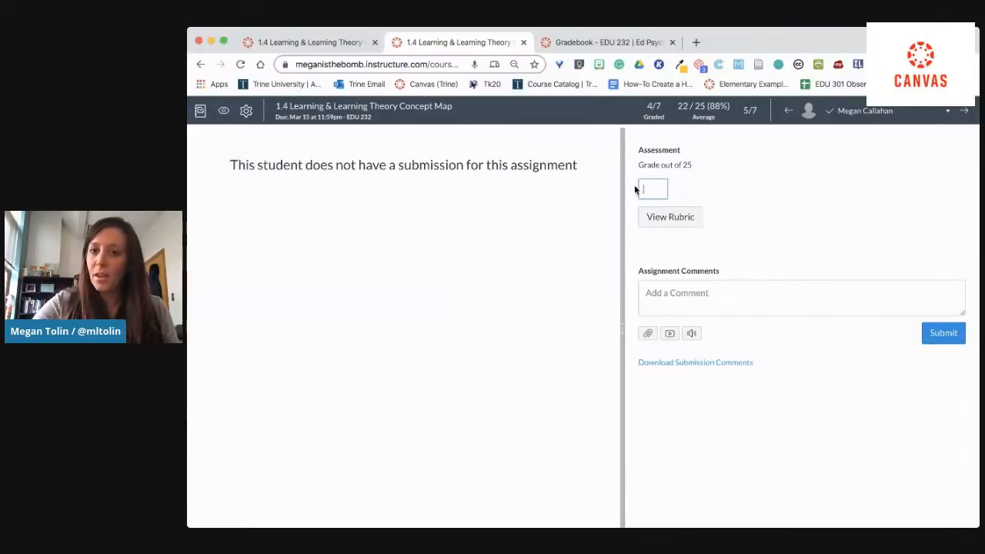
{"action": "left_click", "coordinate": [833, 117]}
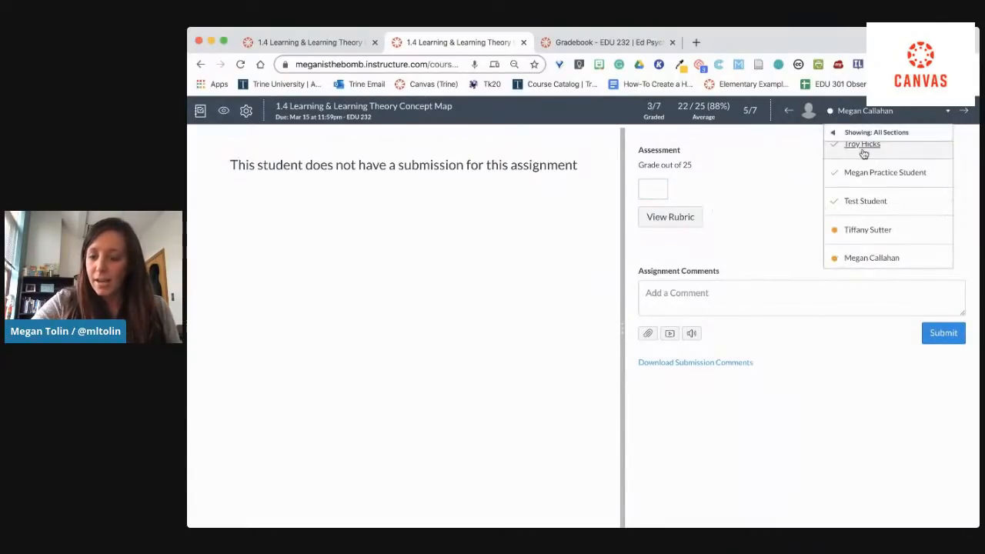
{"action": "scroll", "coordinate": [871, 235], "scroll_direction": "up", "scroll_amount": 1}
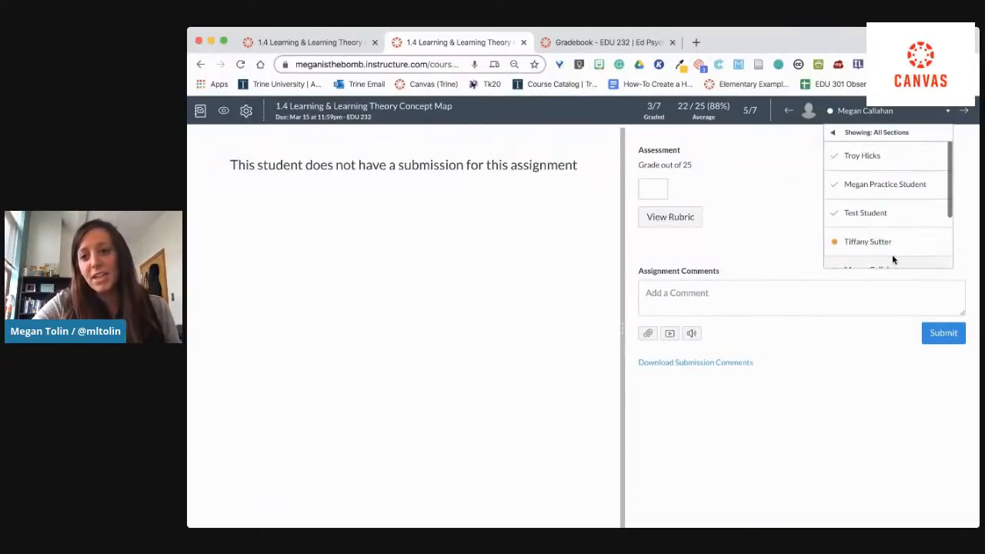
{"action": "scroll", "coordinate": [892, 255], "scroll_direction": "down", "scroll_amount": 3}
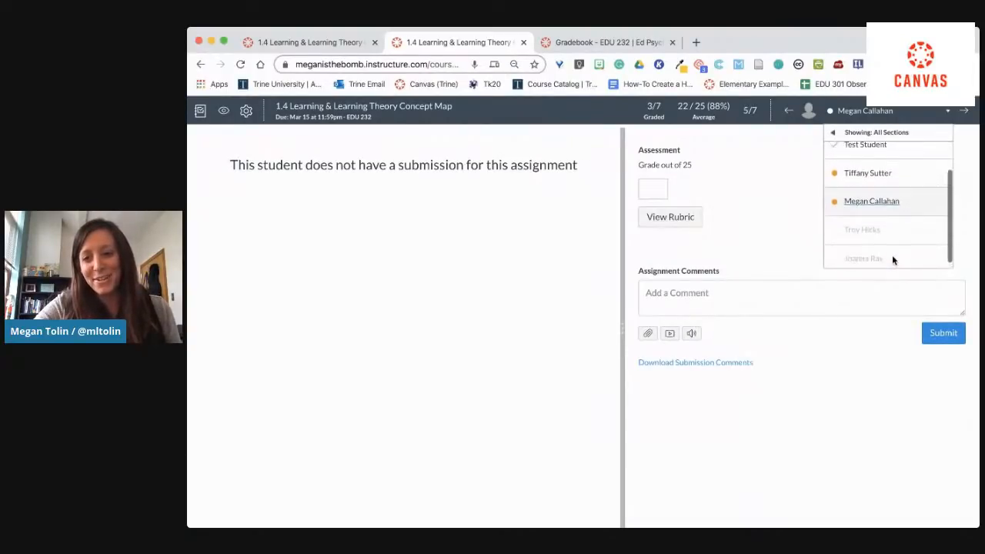
{"action": "scroll", "coordinate": [892, 255], "scroll_direction": "up", "scroll_amount": 3}
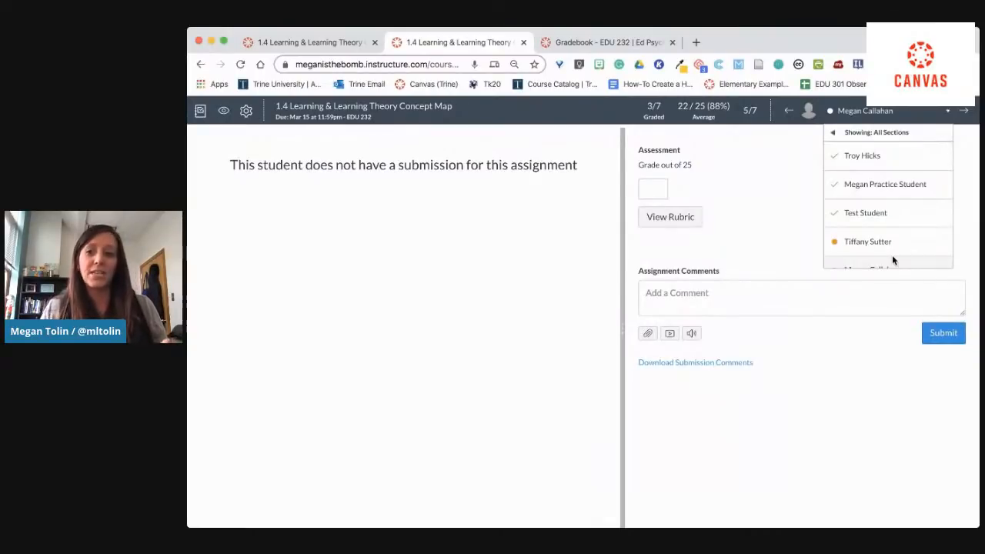
Filter the student list to Period 01 and open the second student's submission.
{"action": "mouse_move", "coordinate": [897, 143]}
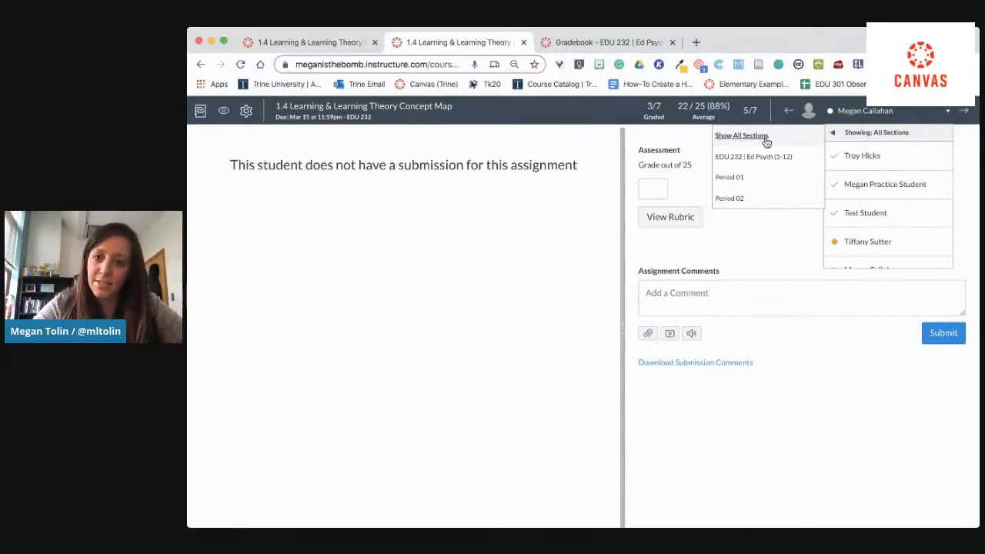
{"action": "left_click", "coordinate": [741, 178]}
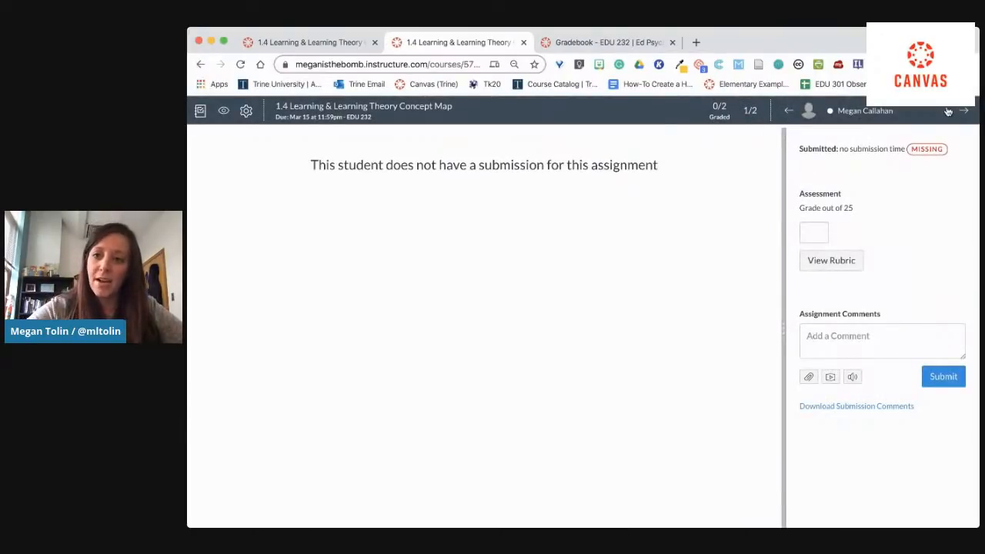
{"action": "left_click", "coordinate": [947, 112]}
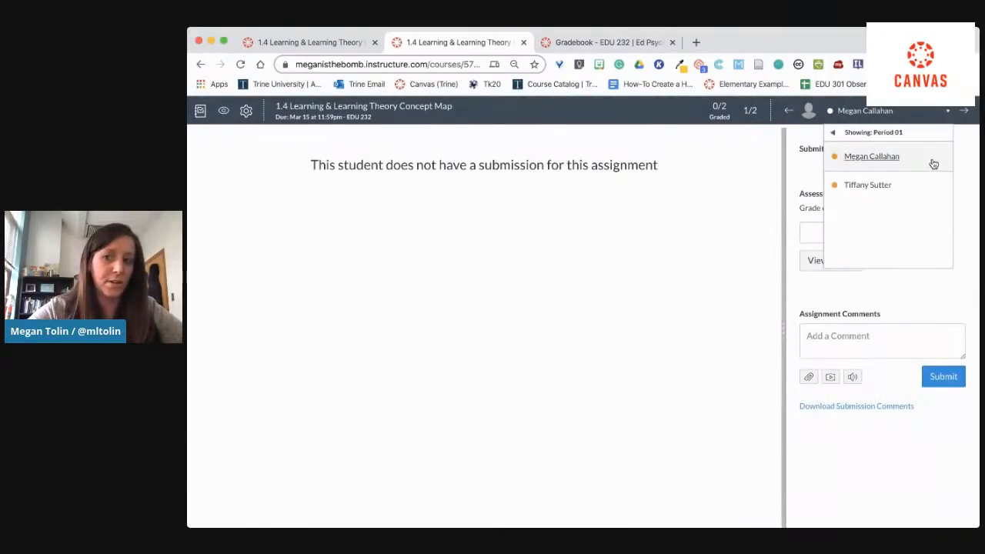
{"action": "left_click", "coordinate": [928, 190]}
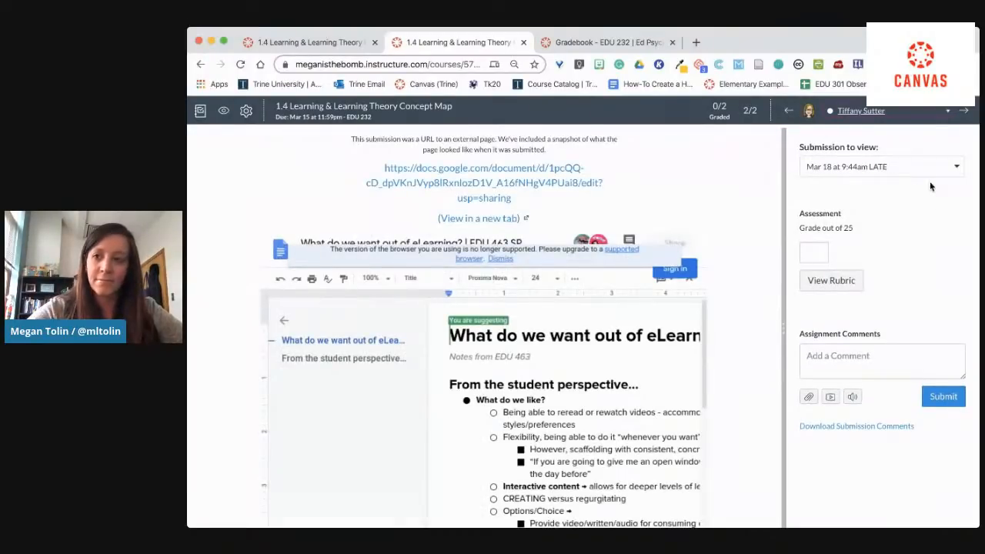
Review the available sections and the students listed under Period 01.
{"action": "left_click", "coordinate": [908, 111]}
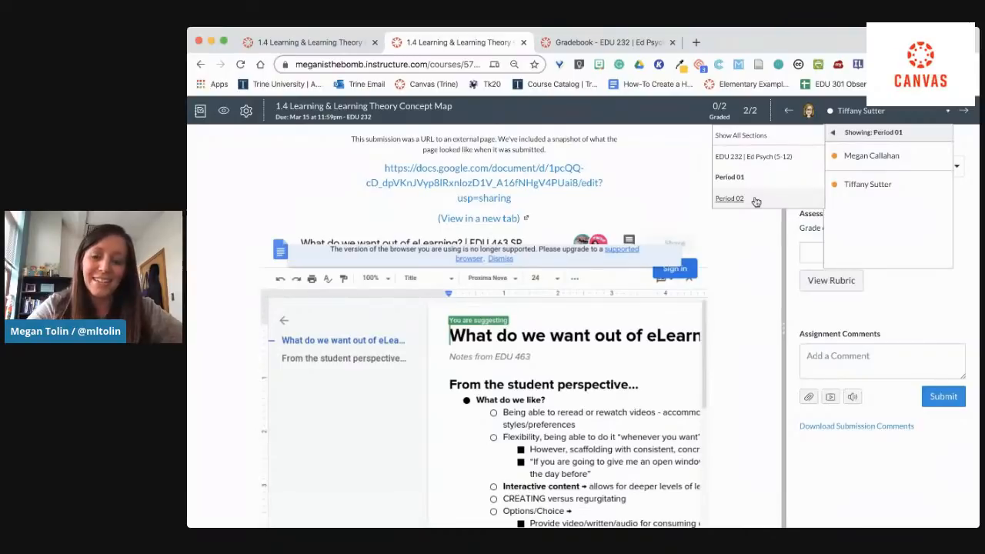
{"action": "left_click", "coordinate": [846, 112]}
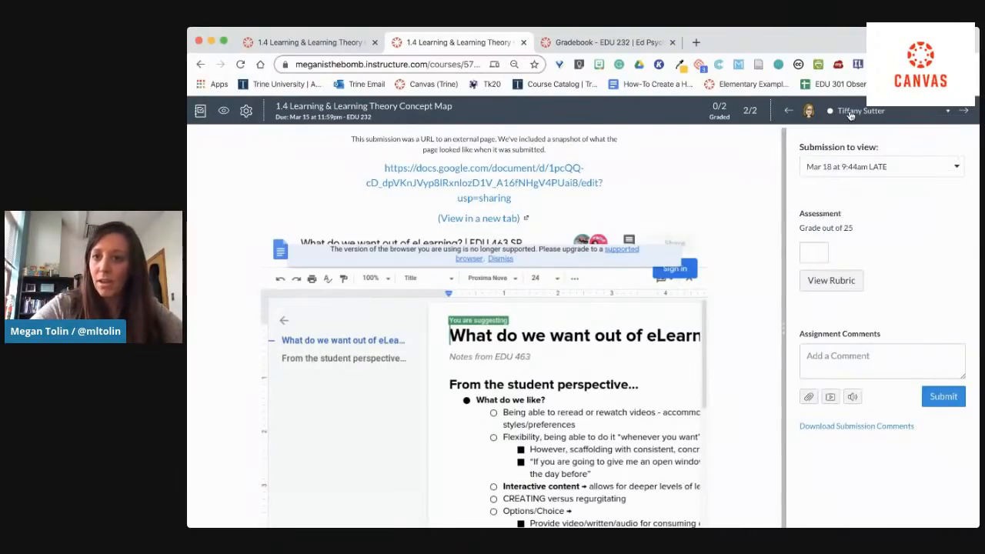
{"action": "left_click", "coordinate": [892, 114]}
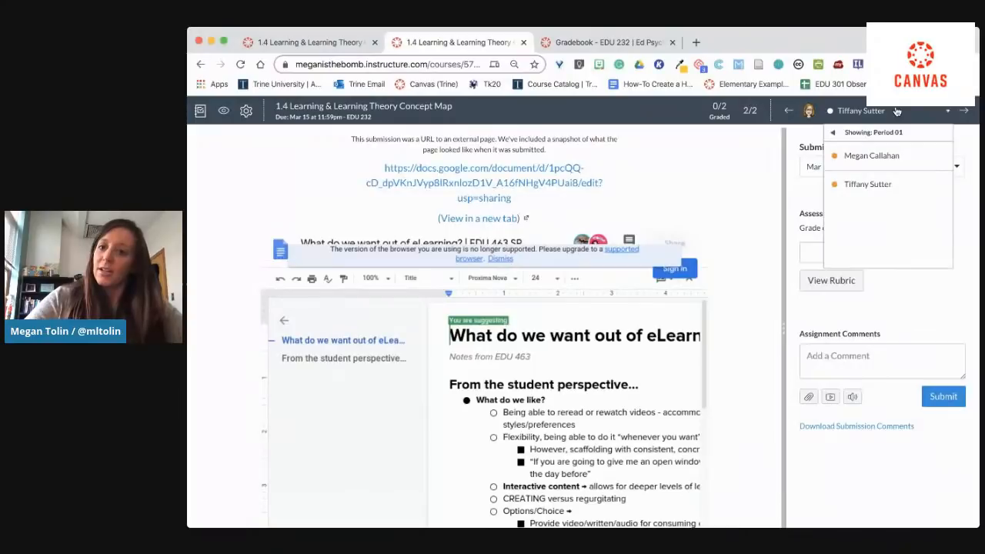
Set the SpeedGrader options to sort the student list by student name (alphabetically) and save the settings.
{"action": "left_click", "coordinate": [246, 111]}
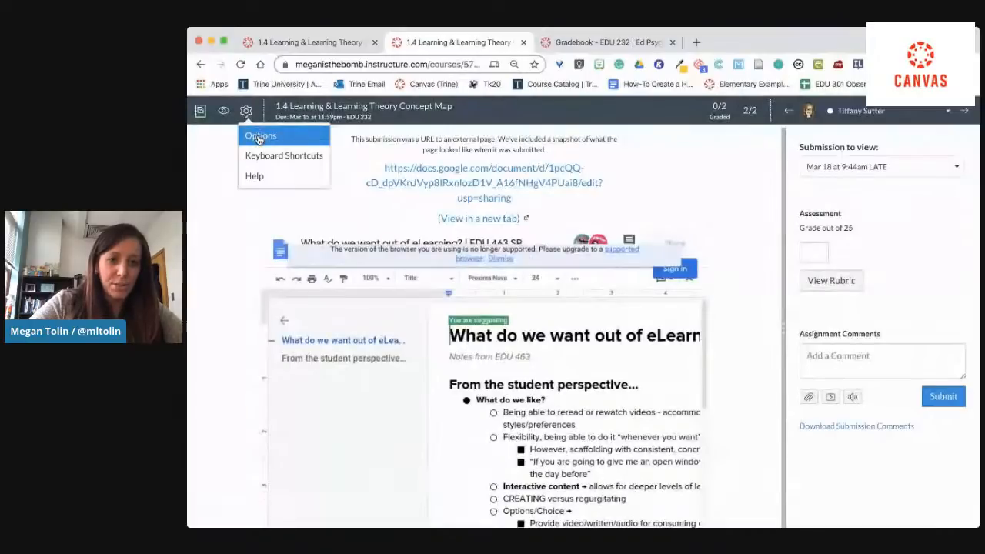
{"action": "left_click", "coordinate": [258, 136]}
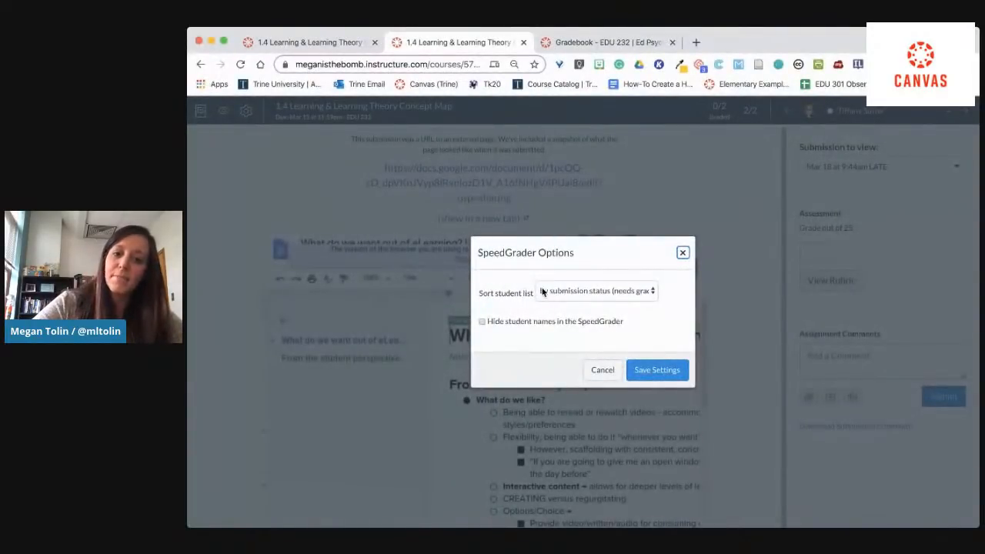
{"action": "left_click", "coordinate": [603, 298]}
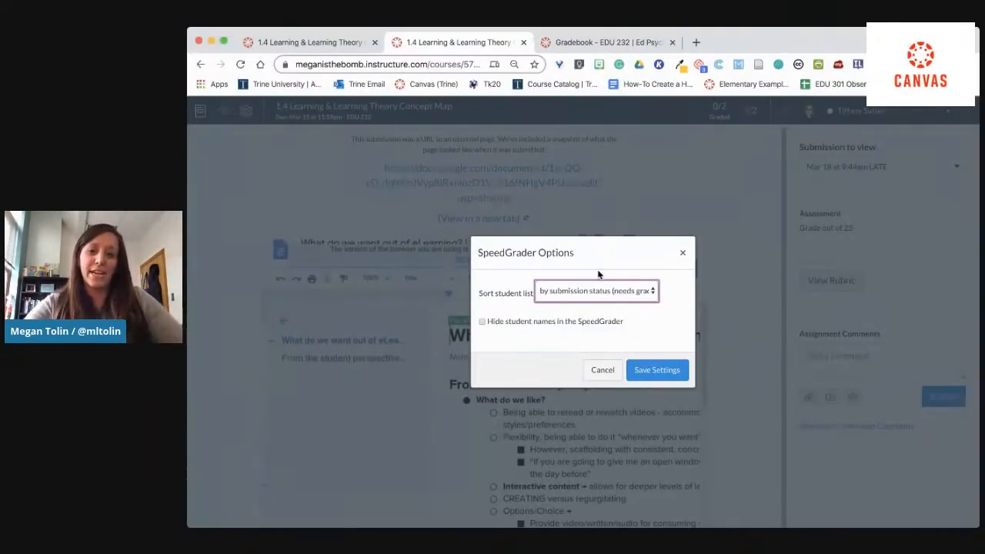
{"action": "left_click", "coordinate": [599, 273]}
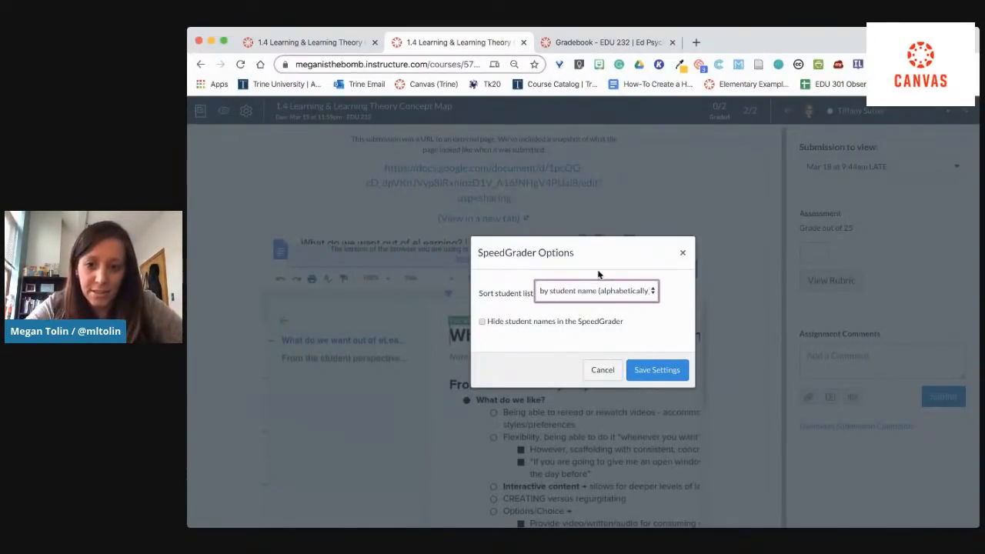
{"action": "left_click", "coordinate": [660, 378]}
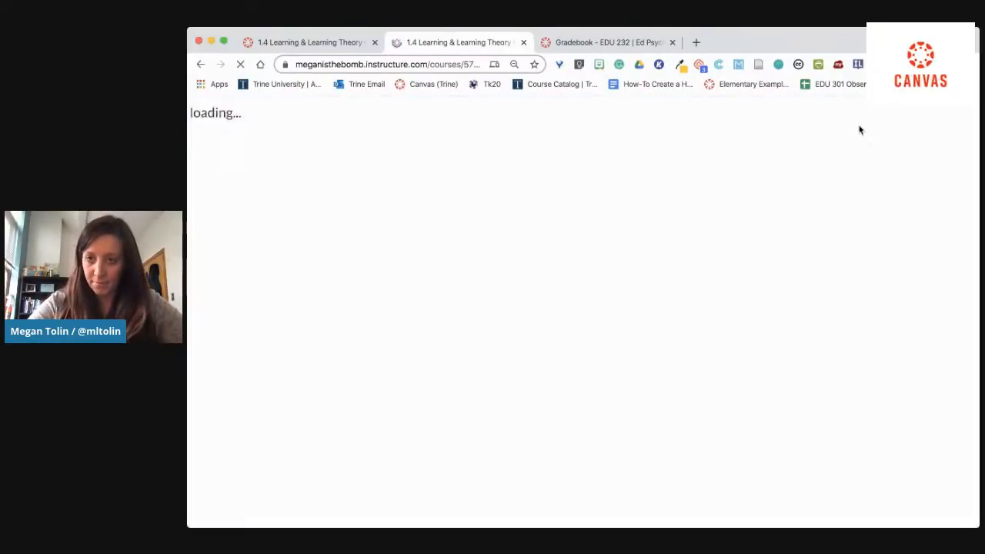
Show all sections in the student list and open the first student.
{"action": "left_click", "coordinate": [861, 111]}
{"action": "mouse_move", "coordinate": [855, 134]}
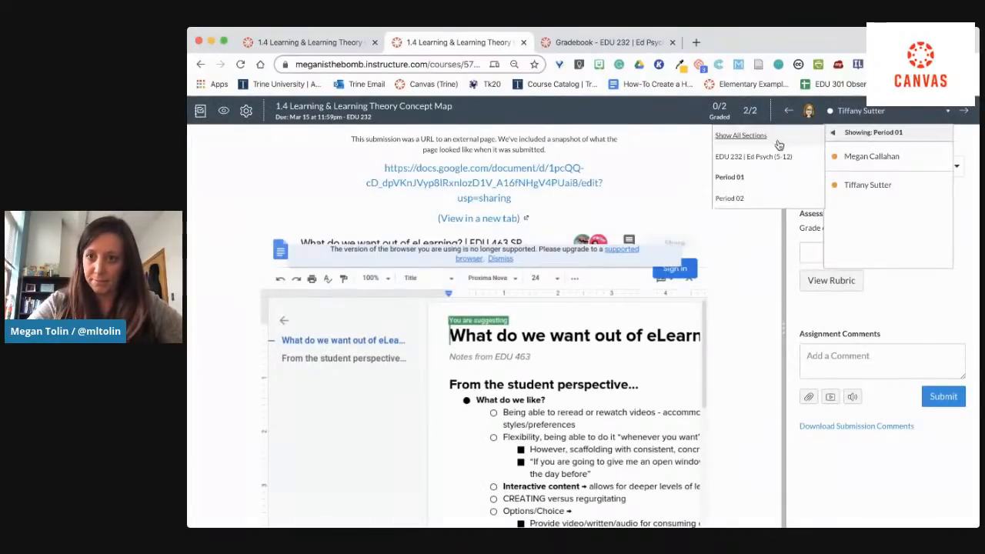
{"action": "left_click", "coordinate": [778, 143]}
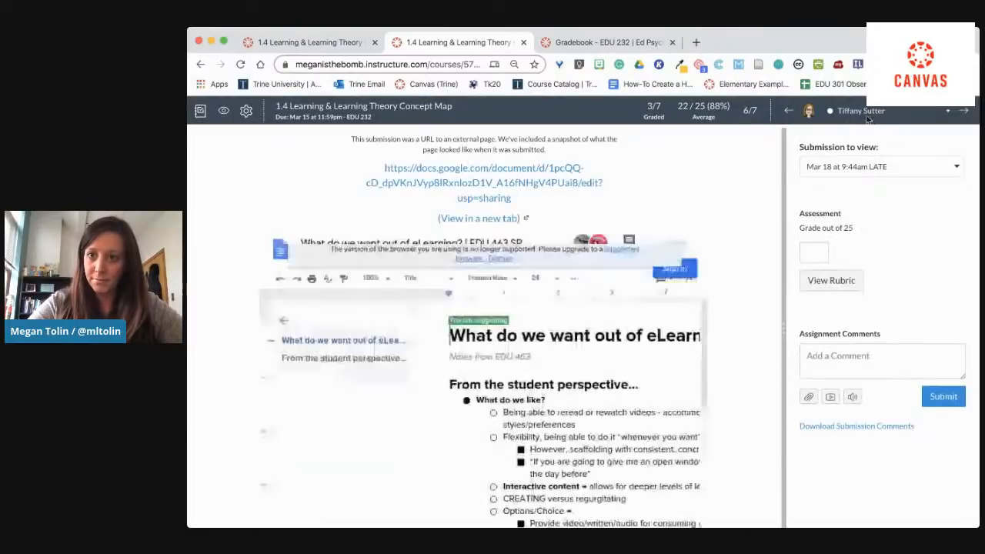
{"action": "left_click", "coordinate": [870, 112]}
{"action": "scroll", "coordinate": [877, 205], "scroll_direction": "up", "scroll_amount": 2}
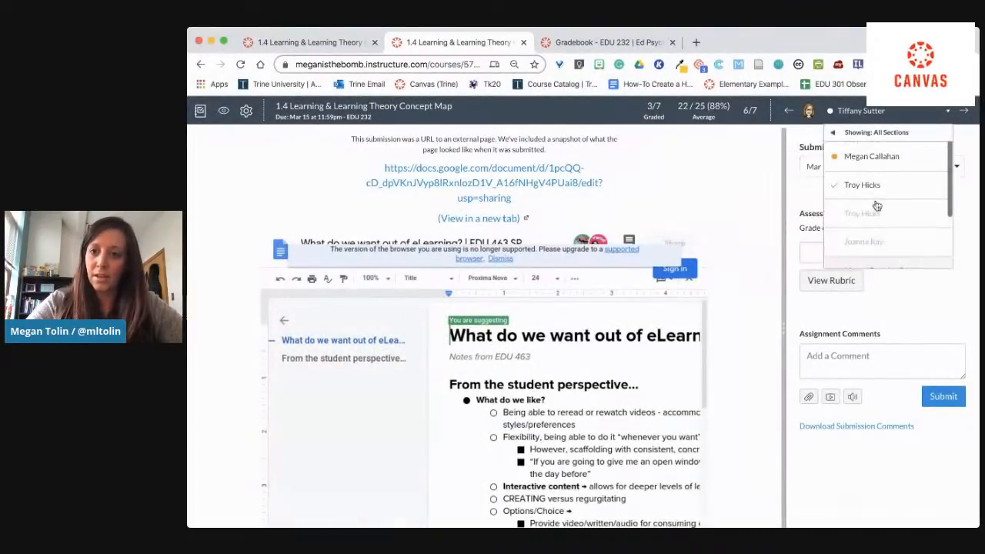
{"action": "left_click", "coordinate": [874, 166]}
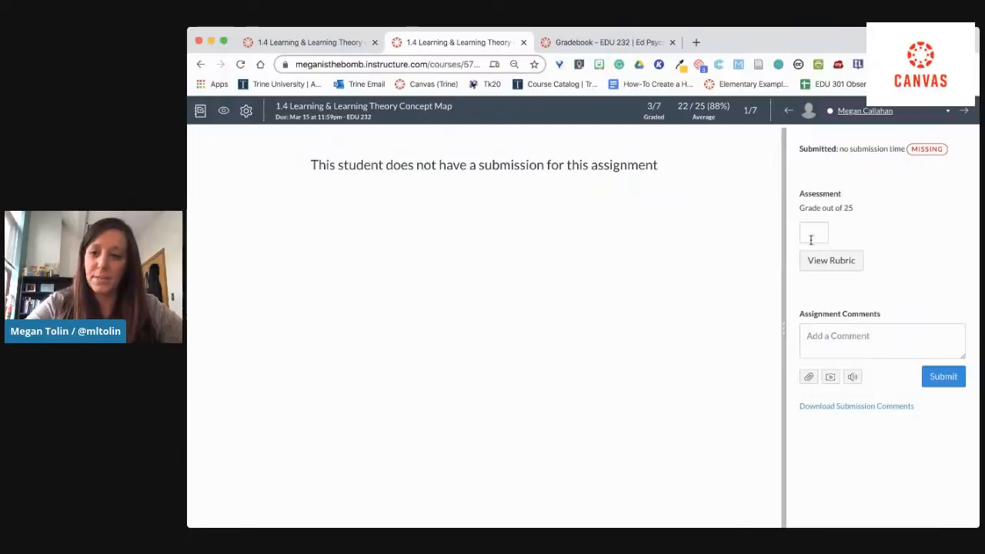
Go forward through the submissions to the fifth student in the list.
{"action": "left_click", "coordinate": [963, 112]}
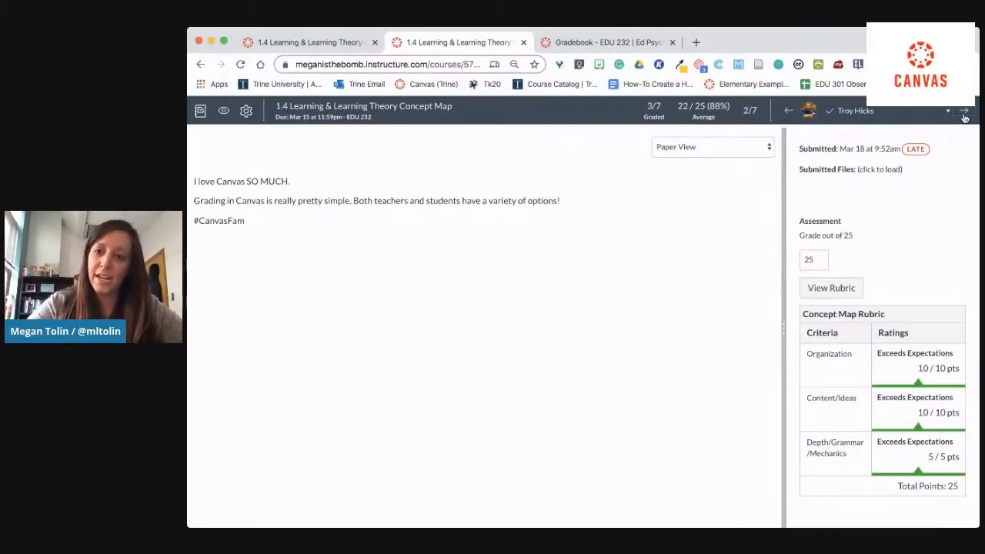
{"action": "left_click", "coordinate": [963, 113]}
{"action": "left_click", "coordinate": [963, 112]}
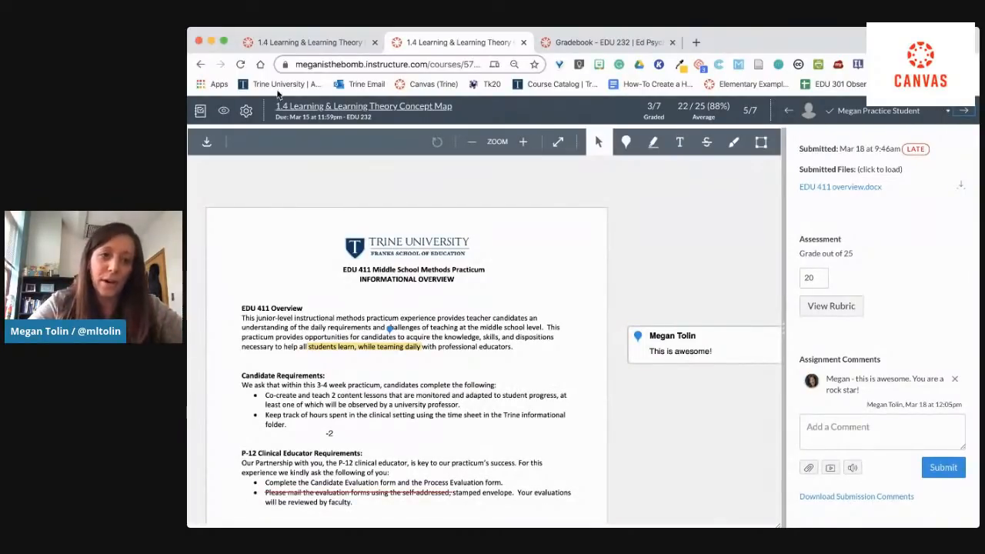
Change the SpeedGrader options to sort the student list by submission status and save the settings.
{"action": "left_click", "coordinate": [245, 113]}
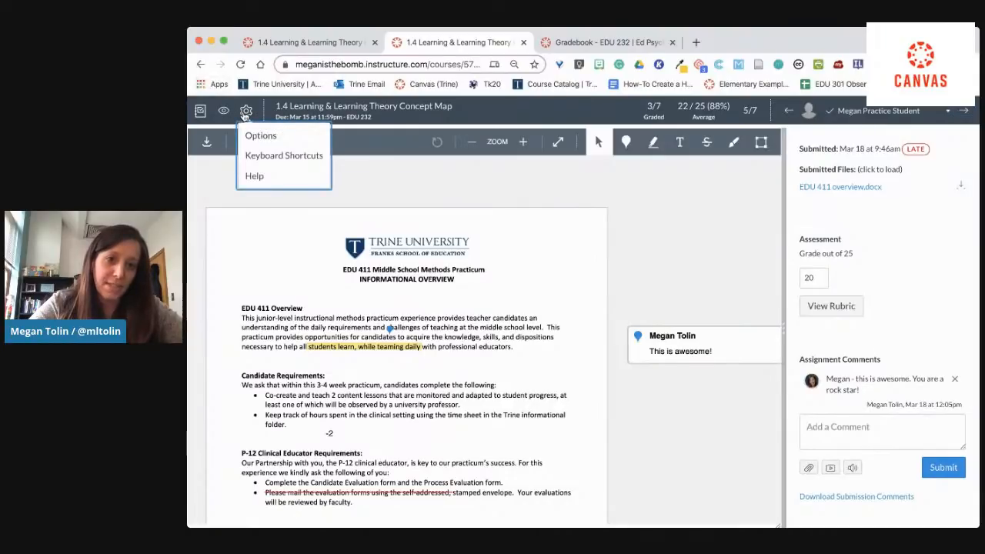
{"action": "left_click", "coordinate": [258, 136]}
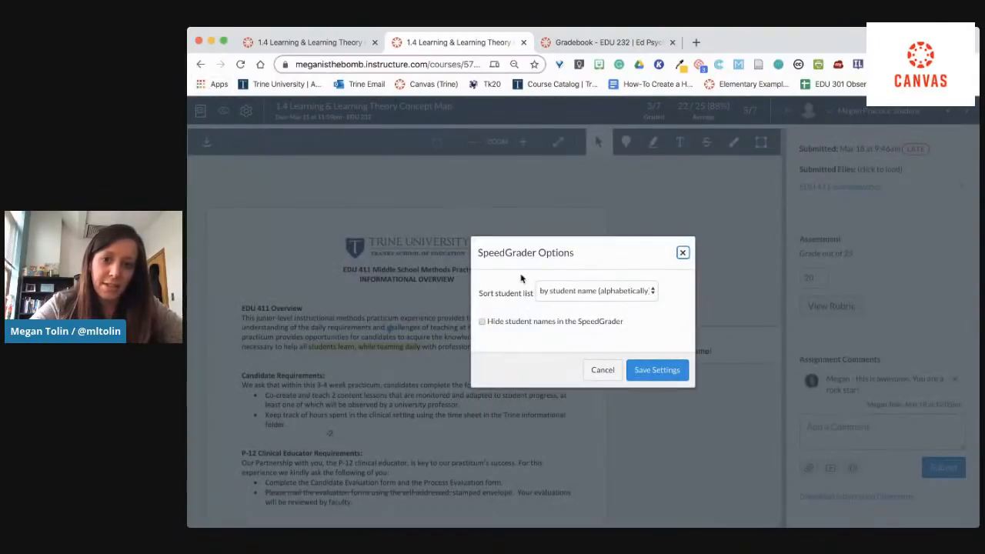
{"action": "left_click", "coordinate": [570, 299]}
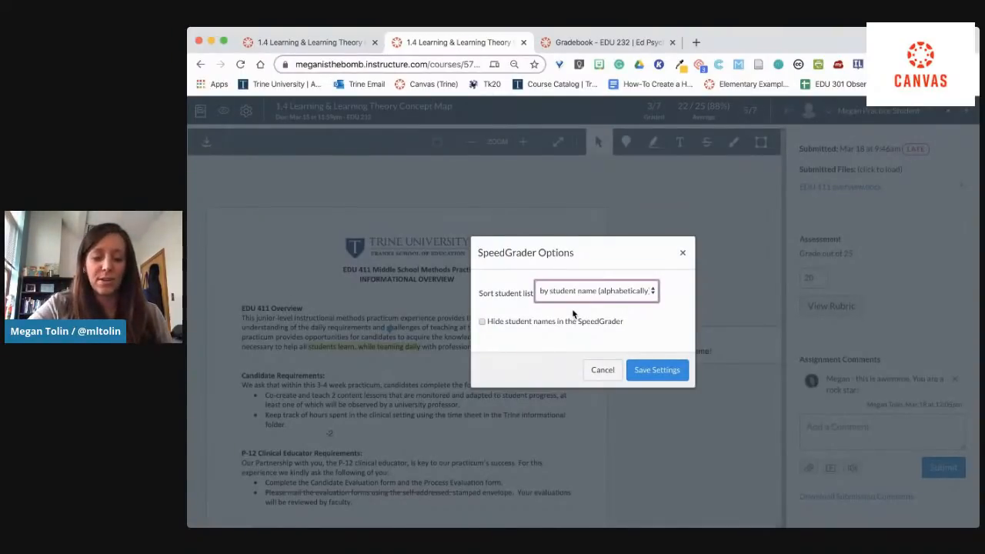
{"action": "left_click", "coordinate": [573, 313]}
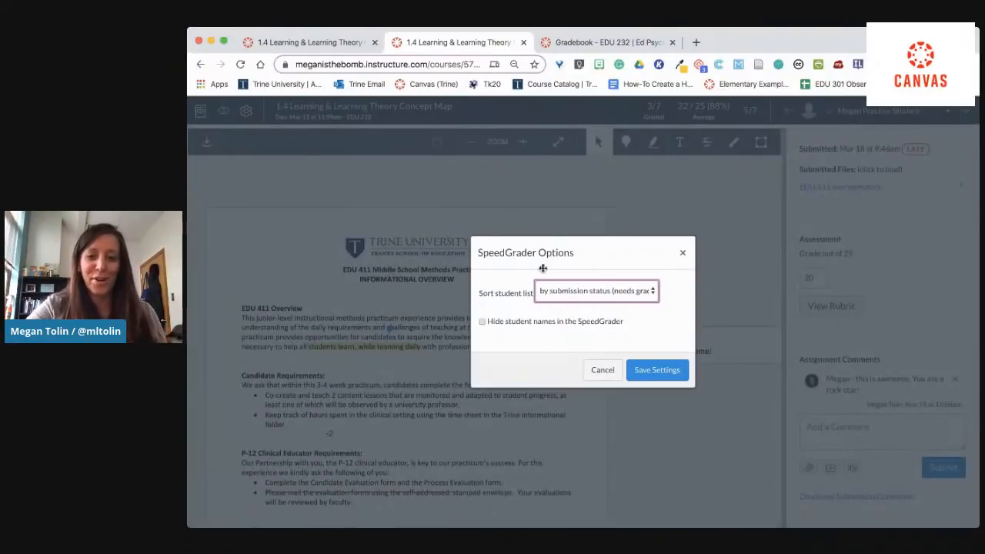
{"action": "left_click", "coordinate": [654, 372]}
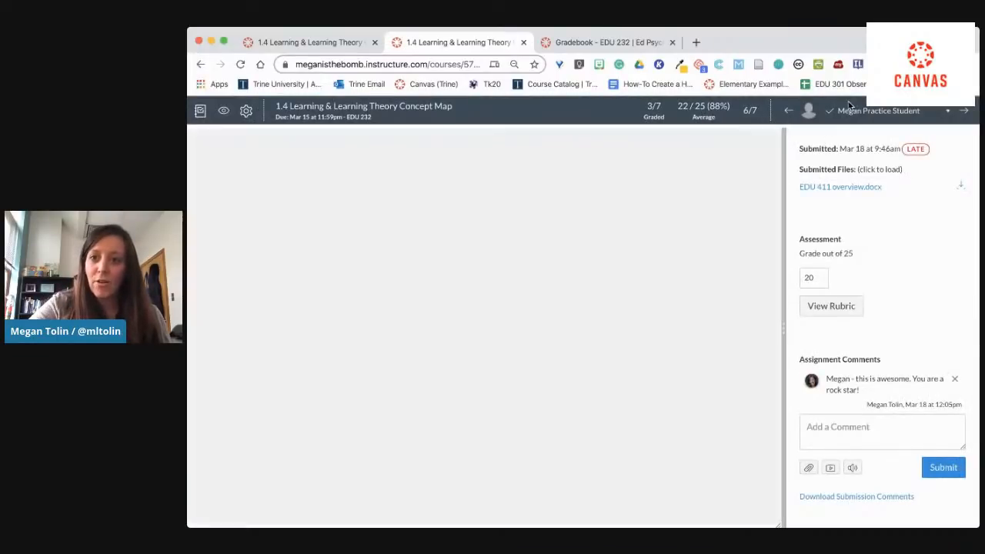
Open the first student in the list and enter 25 as the grade.
{"action": "left_click", "coordinate": [849, 110]}
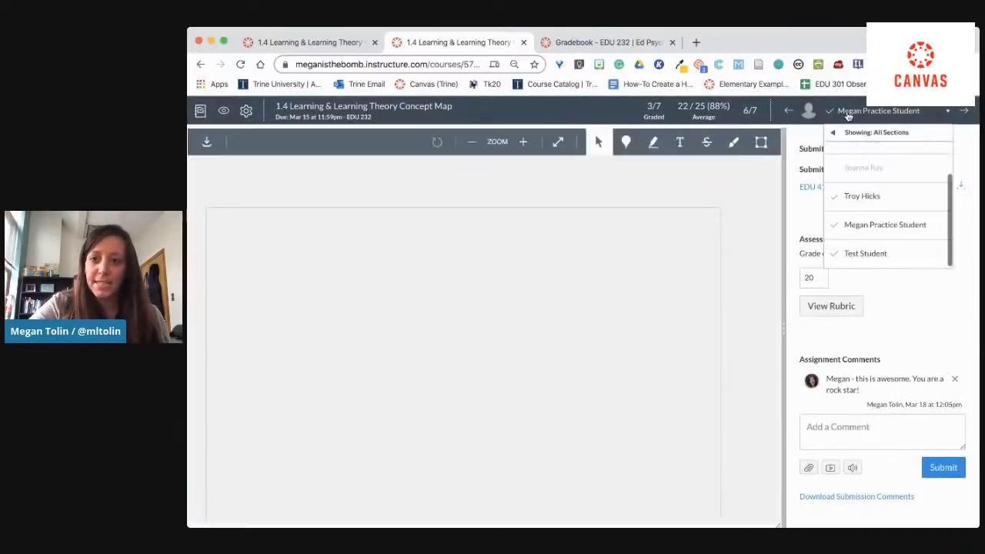
{"action": "scroll", "coordinate": [851, 167], "scroll_direction": "up", "scroll_amount": 3}
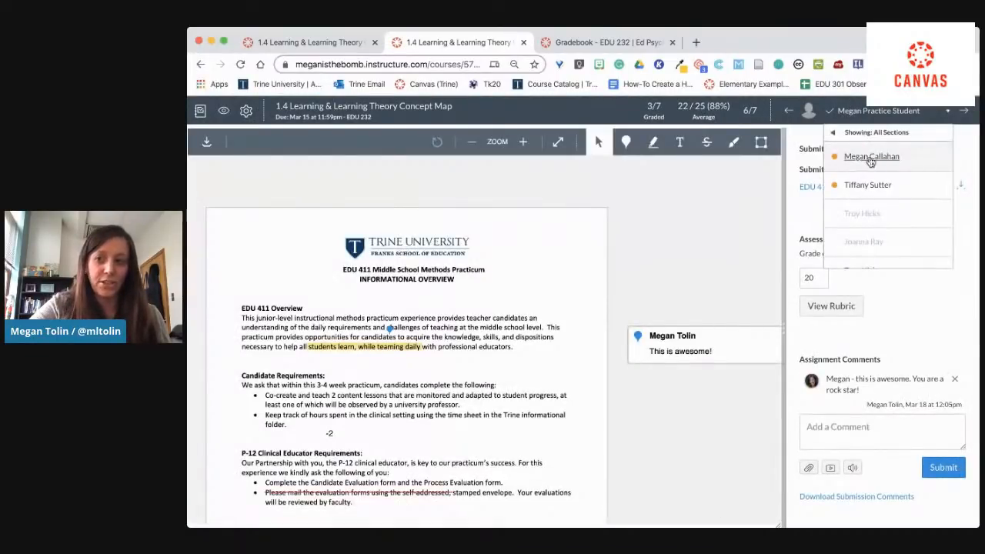
{"action": "left_click", "coordinate": [866, 157]}
{"action": "left_click", "coordinate": [819, 231]}
{"action": "type", "text": "25"}
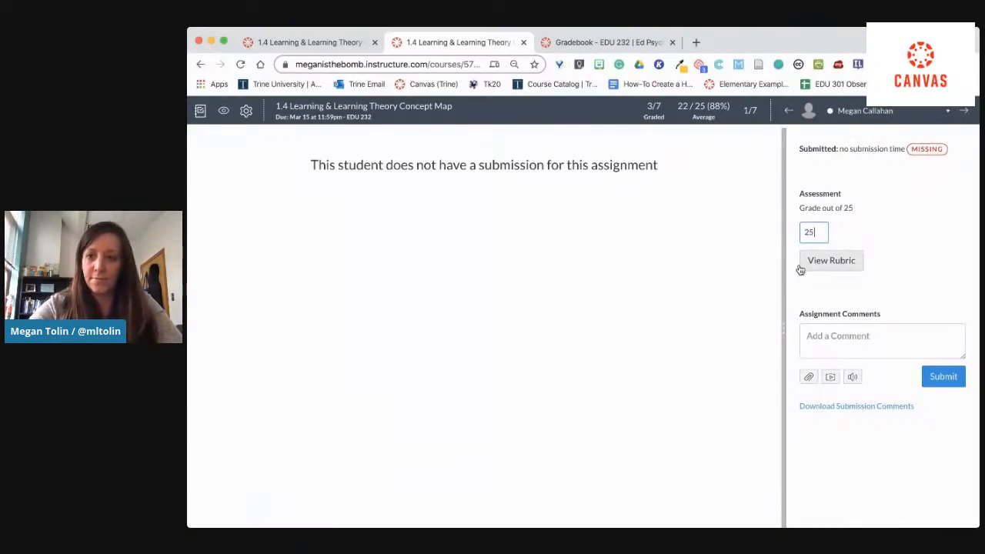
Advance to the second student's Google Docs submission, enter 24 as the grade and continue to the following student.
{"action": "left_click", "coordinate": [963, 110]}
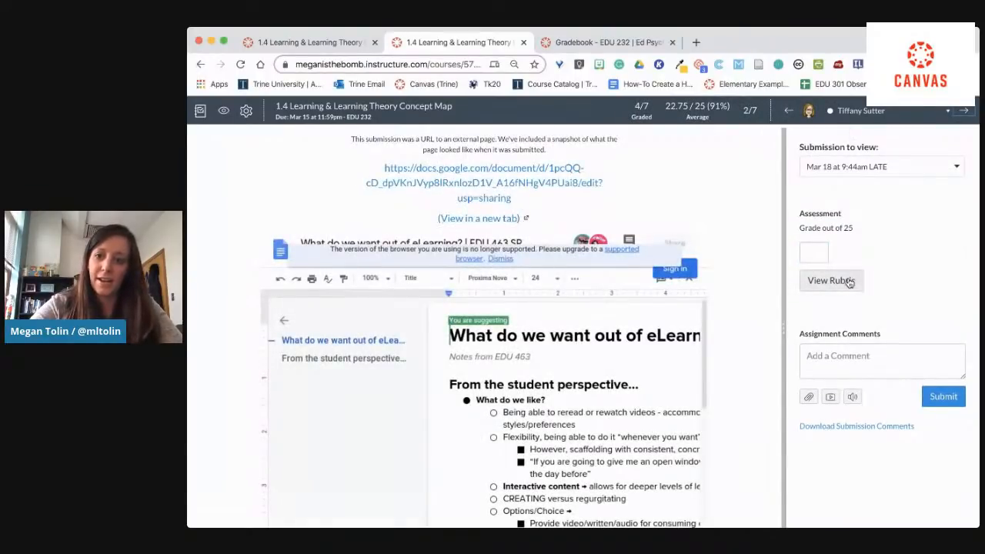
{"action": "left_click", "coordinate": [818, 246]}
{"action": "type", "text": "24"}
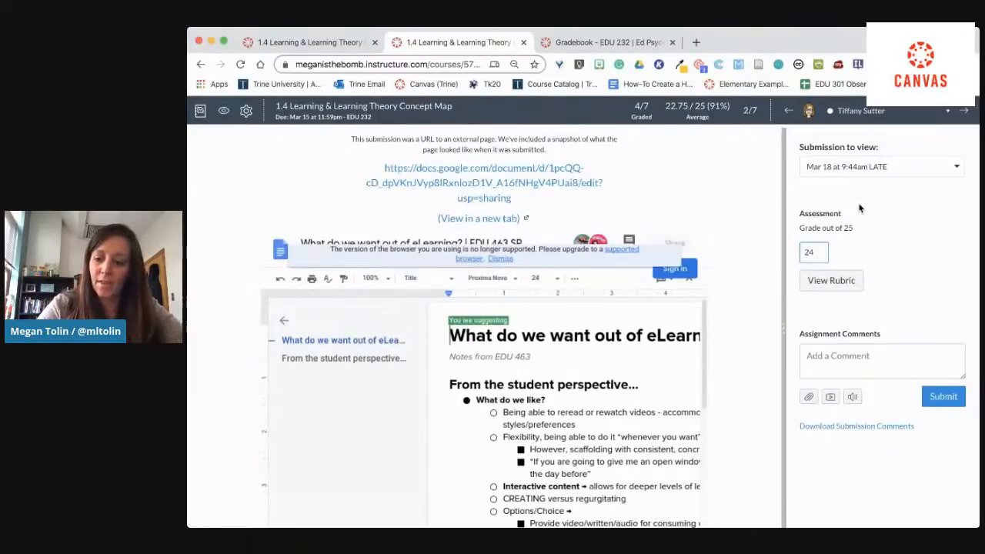
{"action": "left_click", "coordinate": [963, 110]}
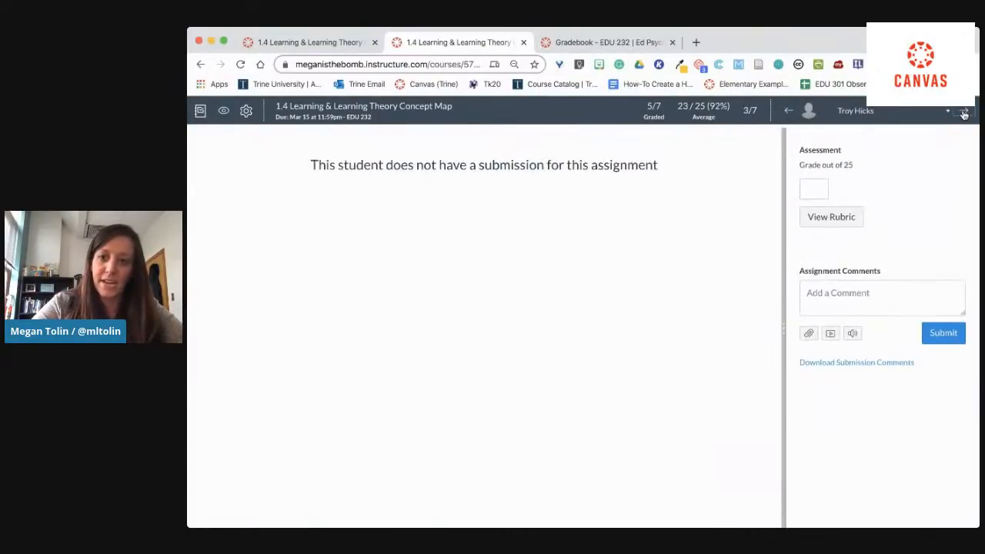
Check the grading statuses in the student list and move on to the fourth student.
{"action": "left_click", "coordinate": [892, 110]}
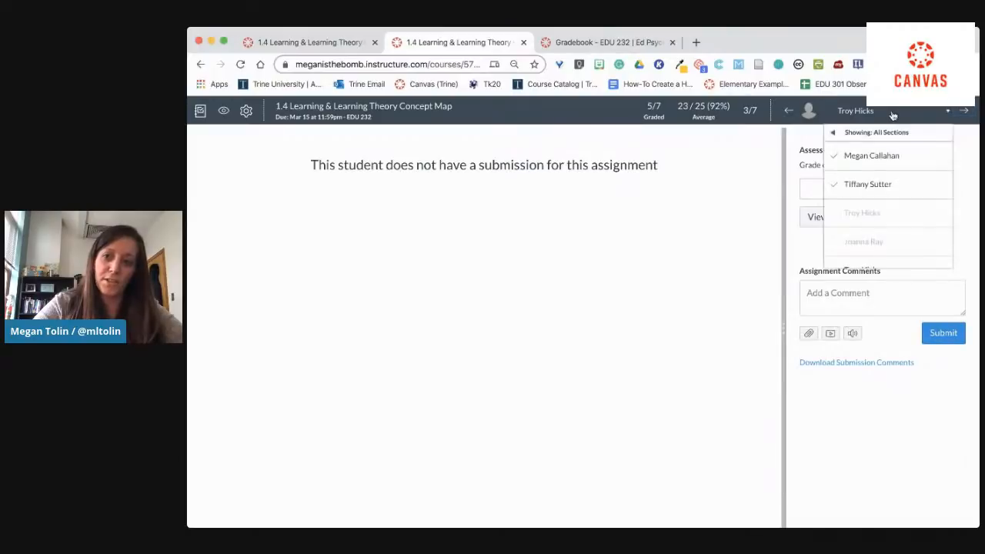
{"action": "scroll", "coordinate": [881, 239], "scroll_direction": "down", "scroll_amount": 1}
{"action": "scroll", "coordinate": [882, 239], "scroll_direction": "up", "scroll_amount": 1}
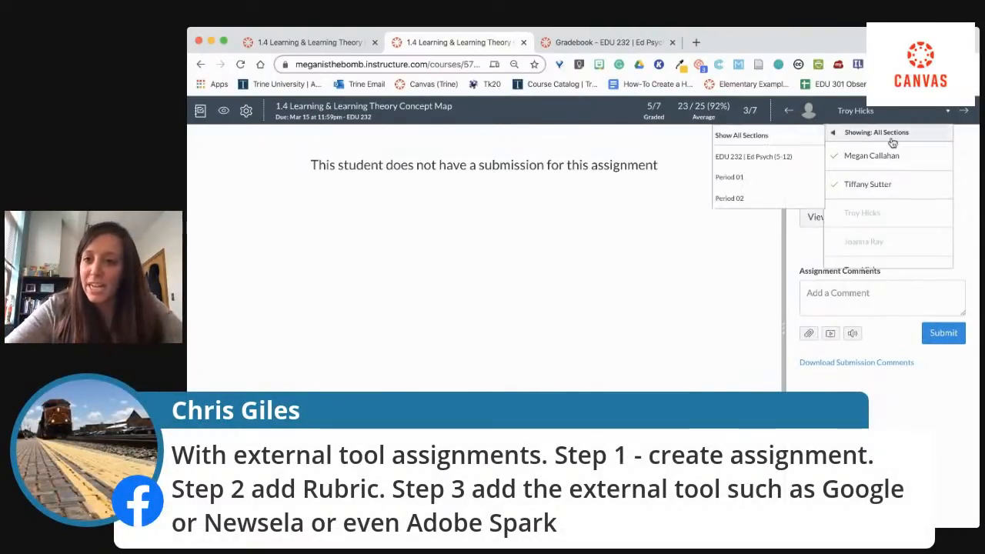
{"action": "left_click", "coordinate": [967, 112]}
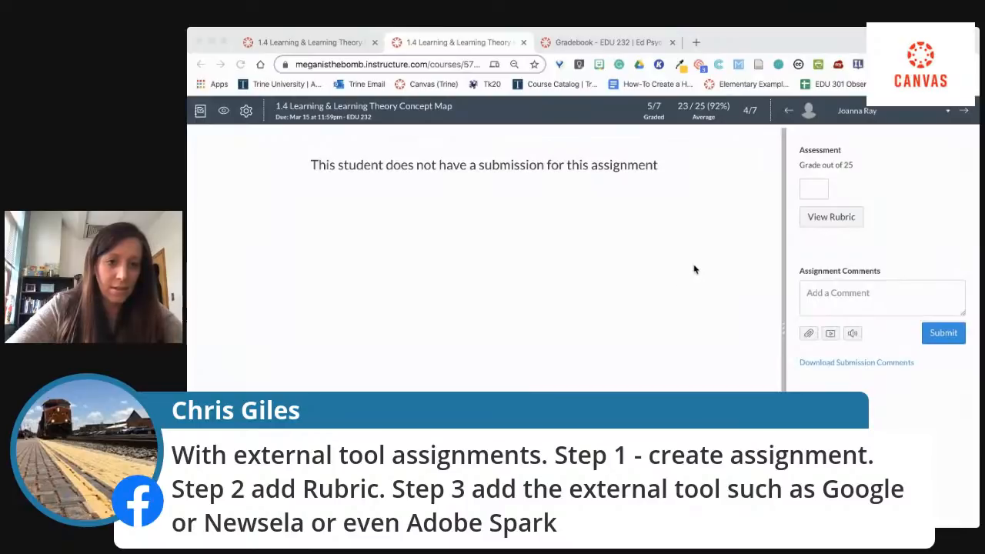
{"action": "left_click", "coordinate": [872, 246]}
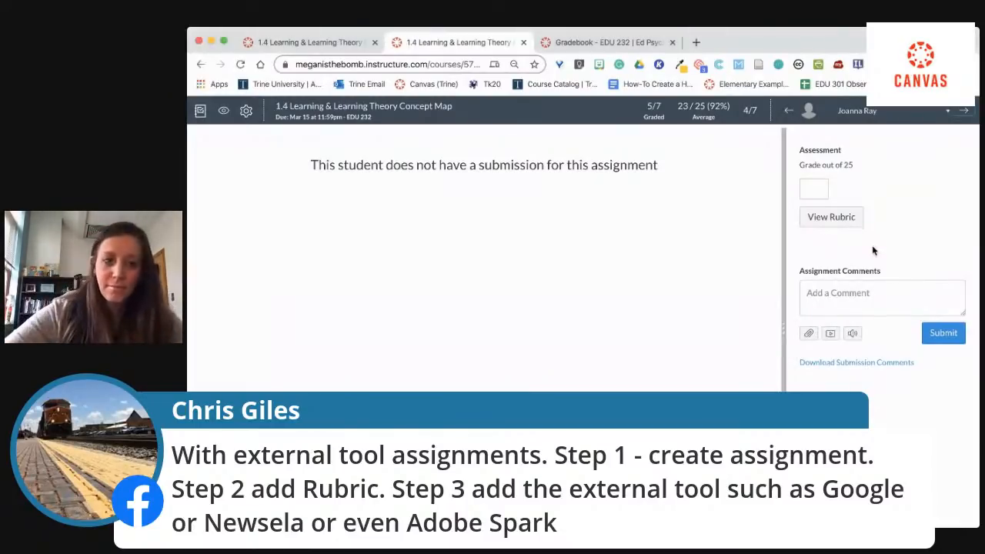
{"action": "left_click", "coordinate": [856, 111]}
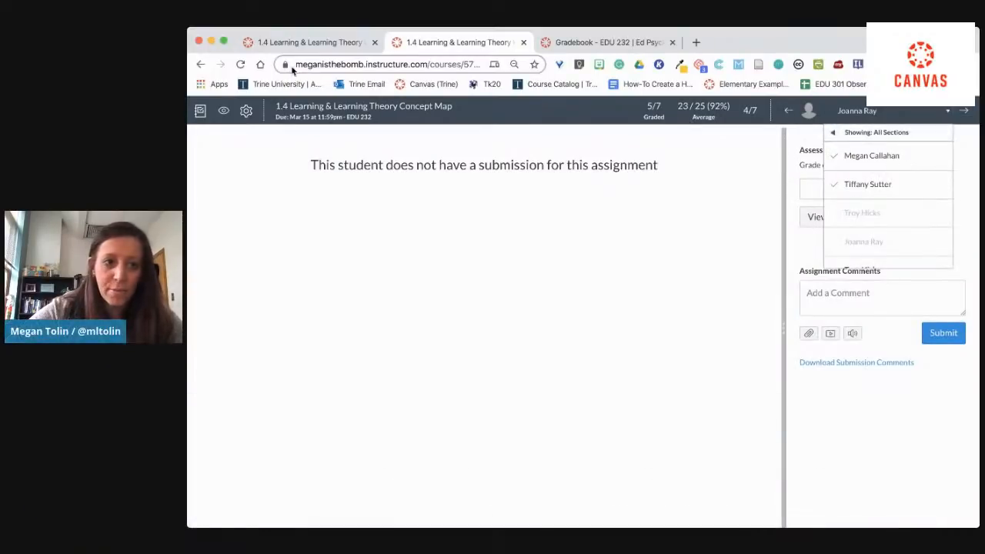
Turn on hiding of student names in the SpeedGrader options and save the settings.
{"action": "left_click", "coordinate": [245, 111]}
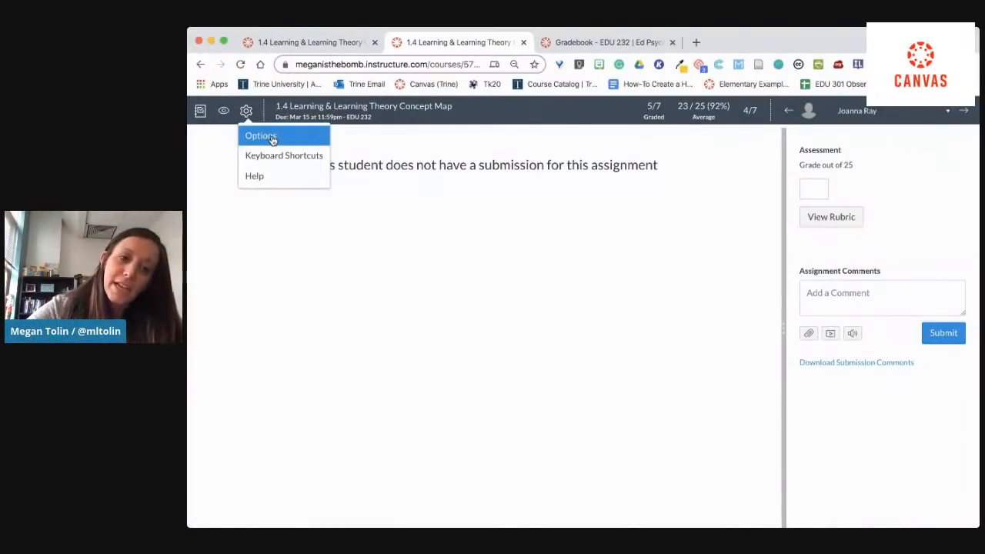
{"action": "left_click", "coordinate": [261, 135]}
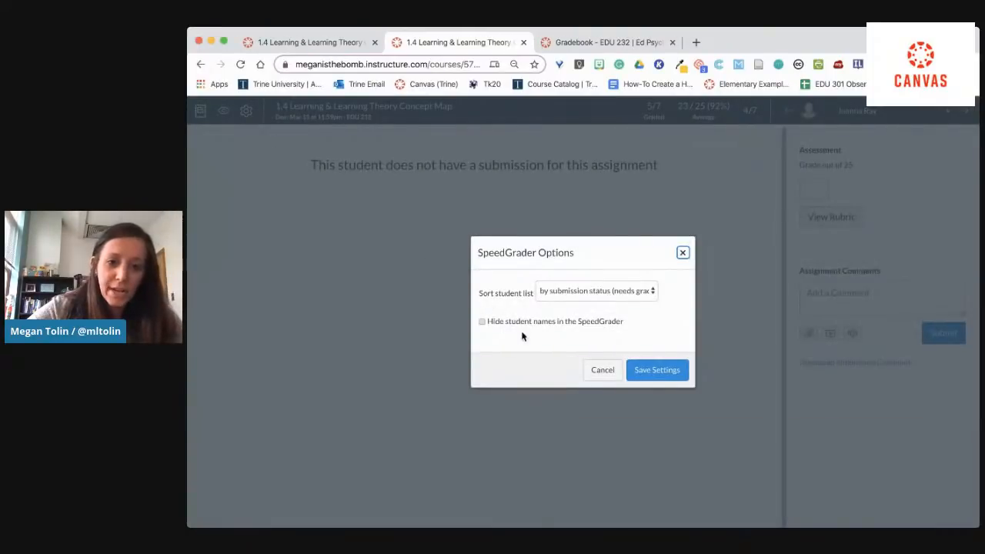
{"action": "left_click", "coordinate": [482, 323]}
{"action": "left_click", "coordinate": [669, 370]}
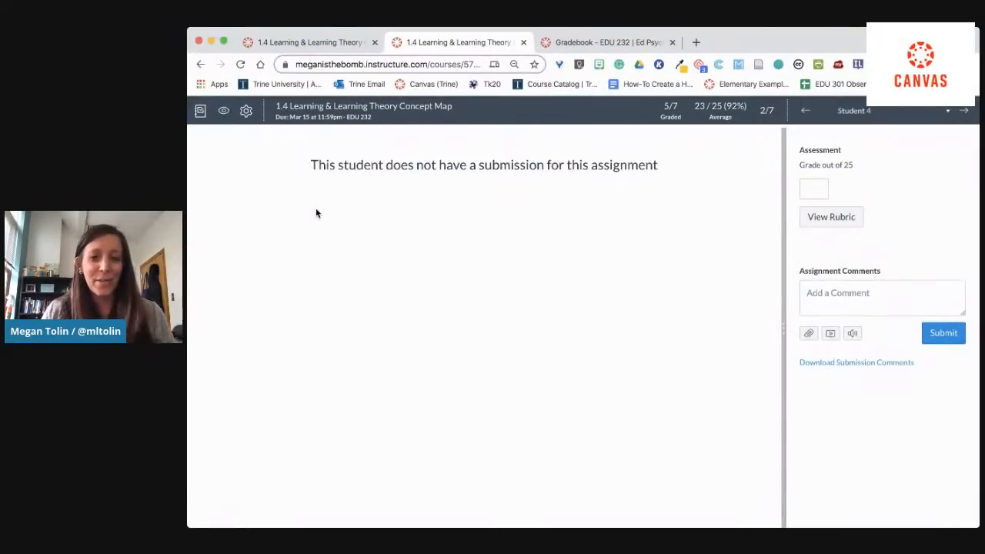
Turn off the hiding of student names in the SpeedGrader options and save the settings.
{"action": "left_click", "coordinate": [246, 110]}
{"action": "left_click", "coordinate": [263, 138]}
{"action": "left_click", "coordinate": [496, 322]}
{"action": "left_click", "coordinate": [644, 374]}
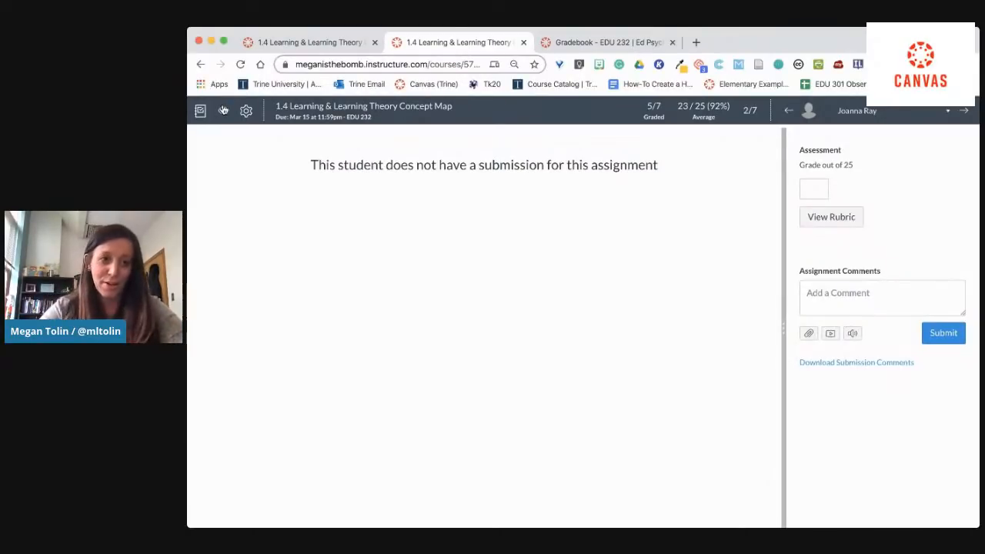
Hide the grades of the 1.4 Learning & Learning Theory Concept Map assignment for all sections.
{"action": "left_click", "coordinate": [223, 110]}
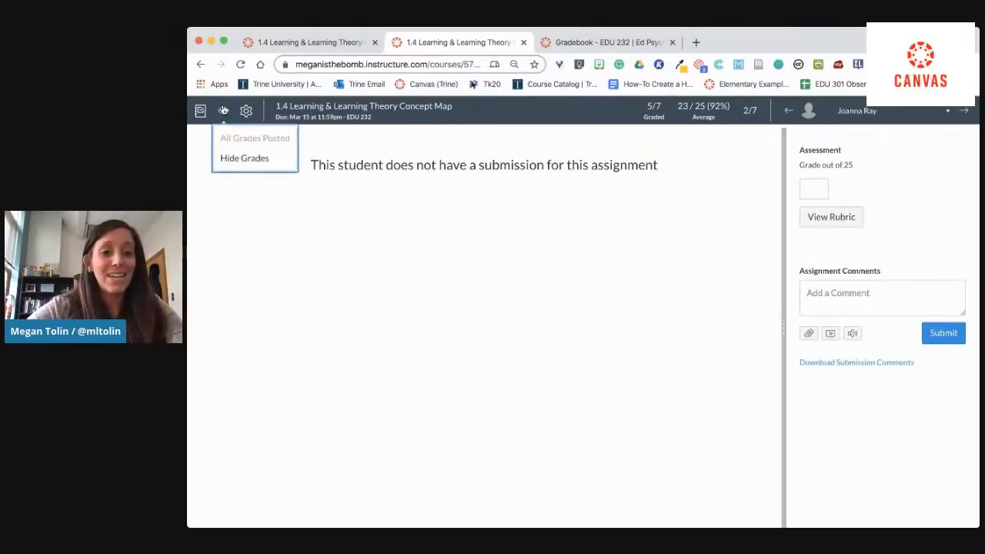
{"action": "left_click", "coordinate": [254, 159]}
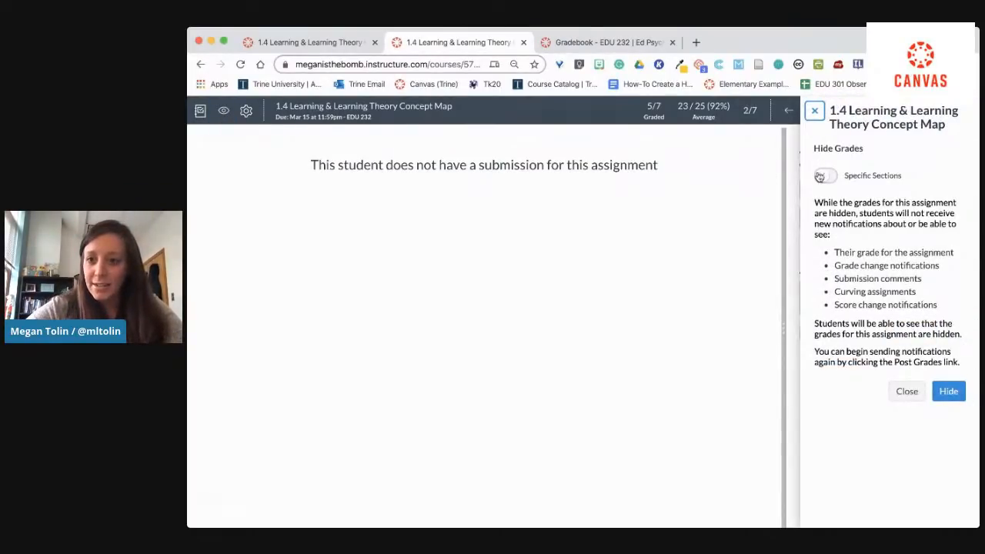
{"action": "left_click", "coordinate": [958, 399]}
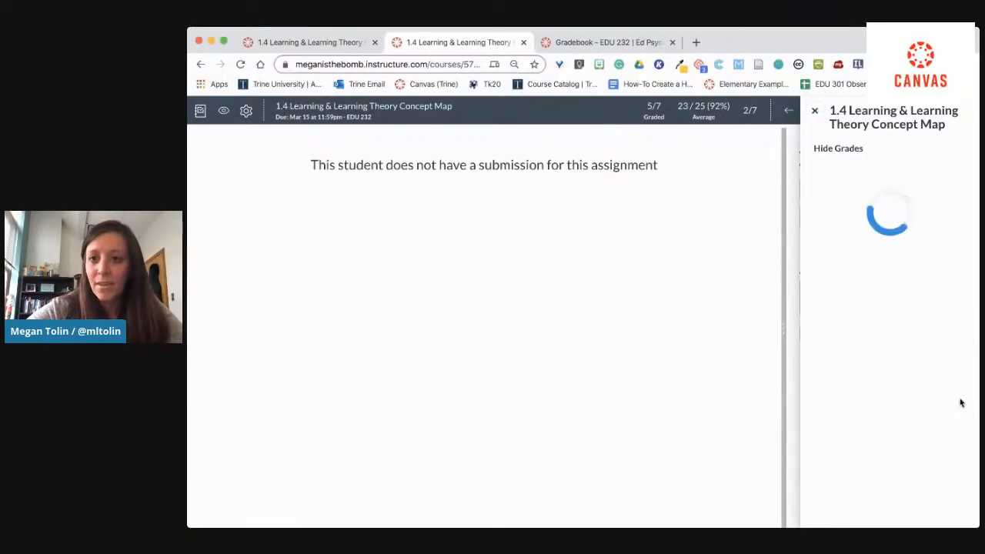
Select the second student in the list, who has no submission, and enter 0 as the grade.
{"action": "left_click", "coordinate": [877, 114]}
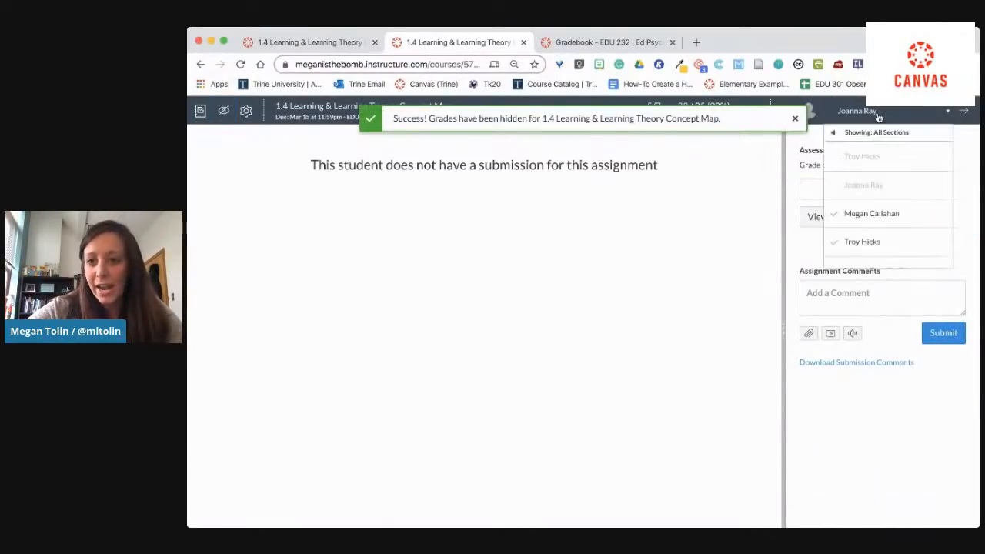
{"action": "left_click", "coordinate": [883, 196]}
{"action": "left_click", "coordinate": [812, 188]}
{"action": "type", "text": "0"}
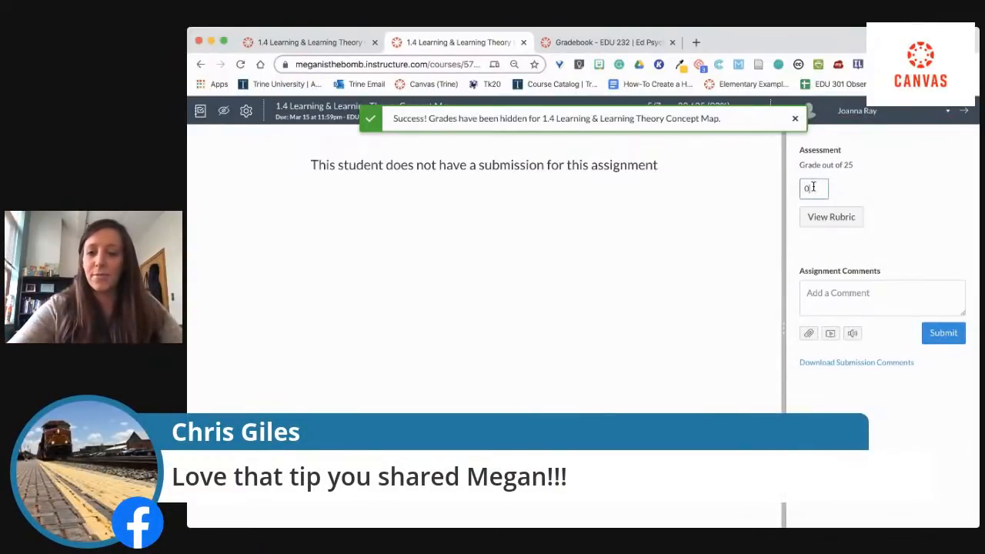
Switch to the fourth student's late text submission and change its grade to 23.
{"action": "left_click", "coordinate": [944, 114]}
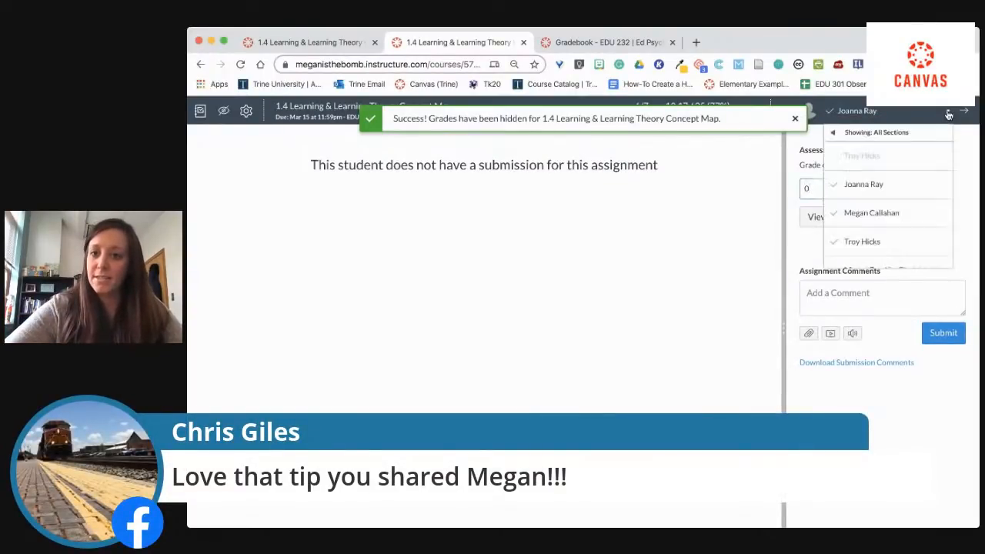
{"action": "left_click", "coordinate": [901, 213]}
{"action": "left_click", "coordinate": [931, 115]}
{"action": "left_click", "coordinate": [884, 243]}
{"action": "left_click_drag", "start_coordinate": [817, 279], "coordinate": [795, 283]}
{"action": "type", "text": "23"}
{"action": "key", "text": "Return"}
{"action": "scroll", "coordinate": [872, 365], "scroll_direction": "down", "scroll_amount": 2}
{"action": "scroll", "coordinate": [872, 364], "scroll_direction": "up", "scroll_amount": 2}
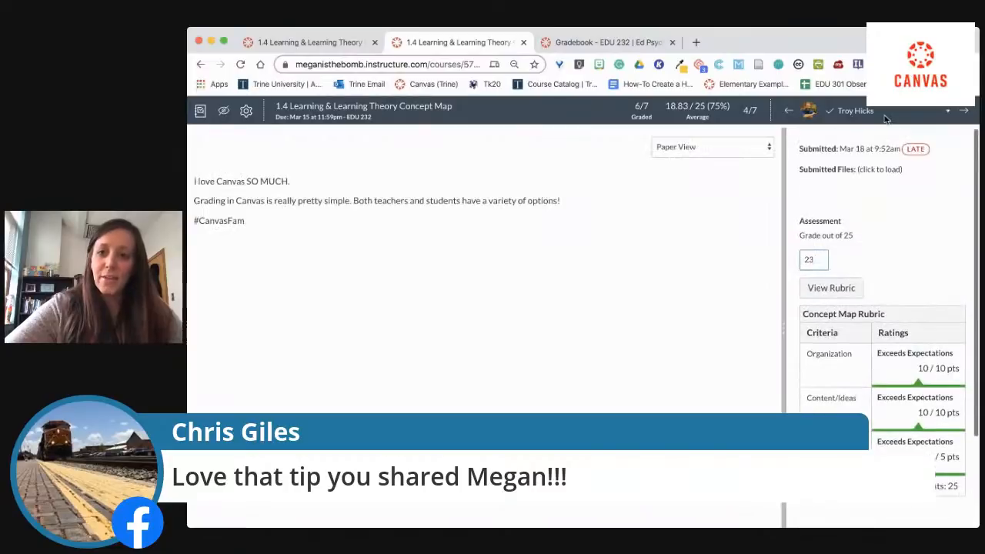
Post the hidden grades of the Concept Map assignment to everyone.
{"action": "left_click", "coordinate": [224, 112]}
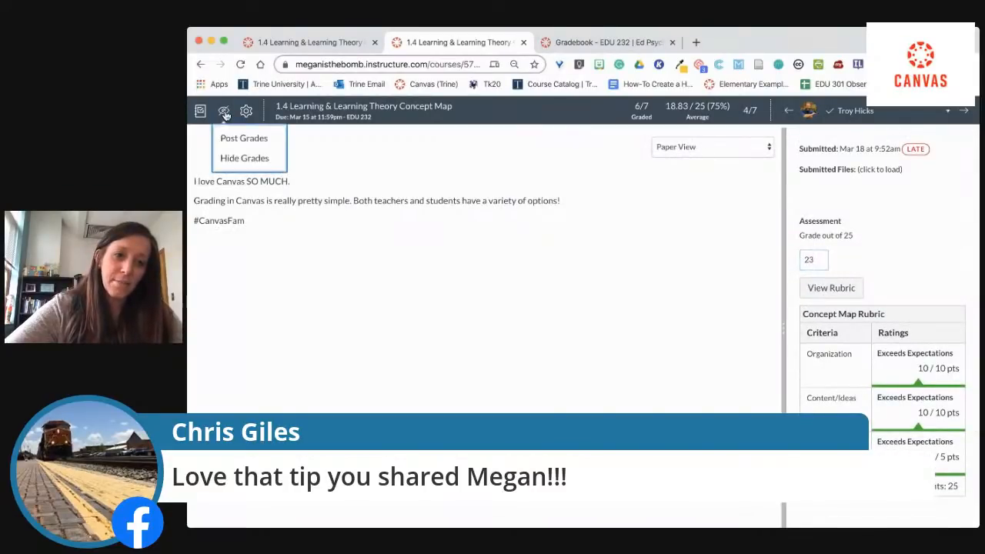
{"action": "left_click", "coordinate": [256, 149]}
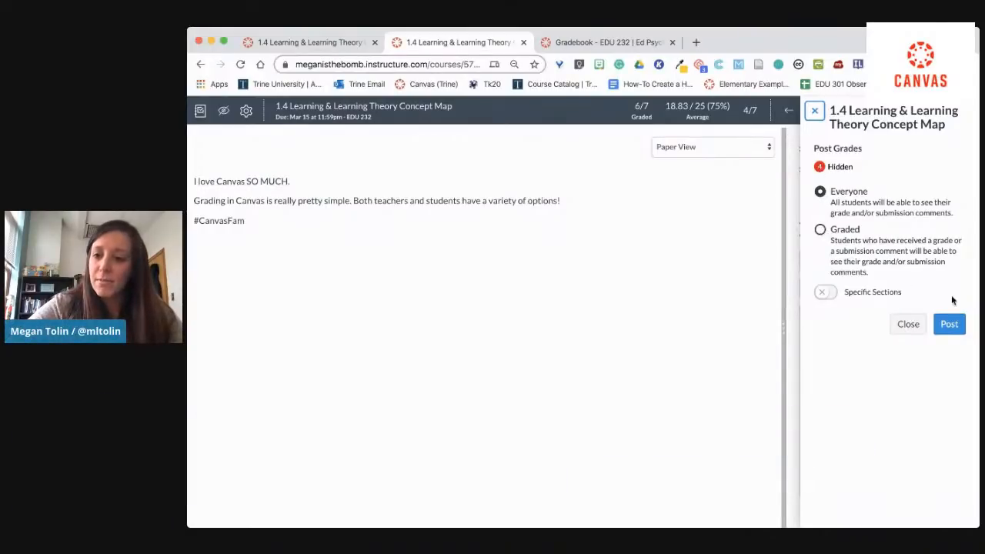
{"action": "left_click", "coordinate": [949, 325]}
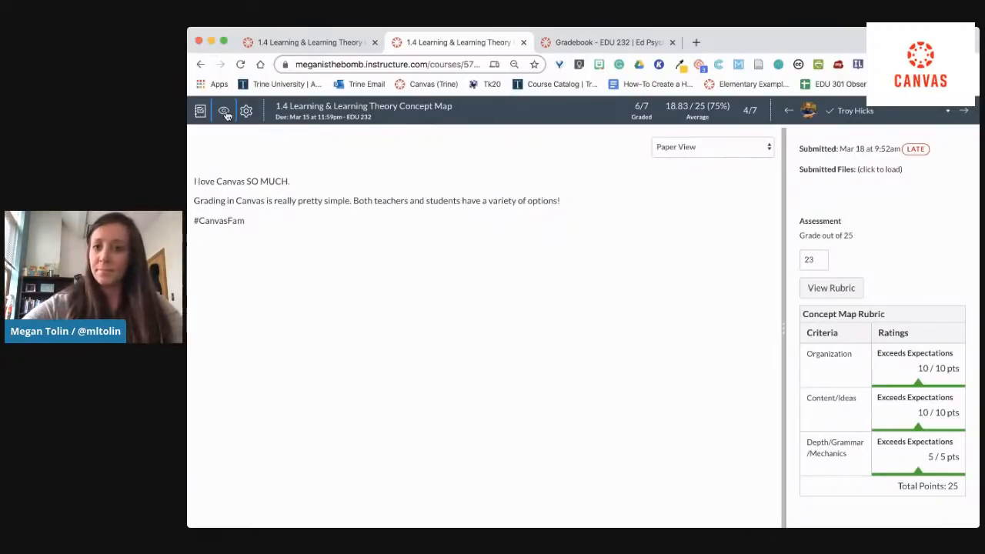
{"action": "left_click", "coordinate": [948, 112]}
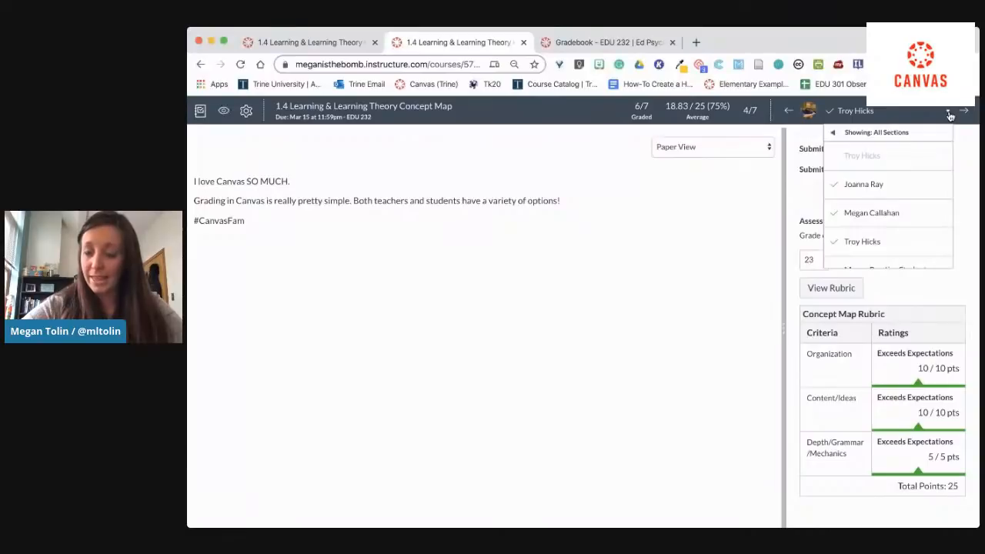
{"action": "left_click", "coordinate": [949, 114]}
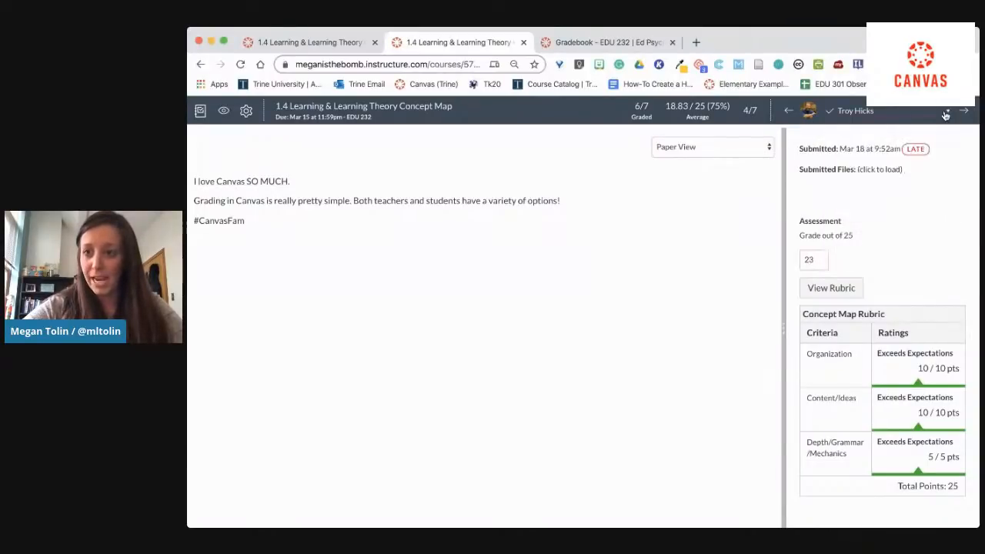
{"action": "scroll", "coordinate": [910, 206], "scroll_direction": "down", "scroll_amount": 3}
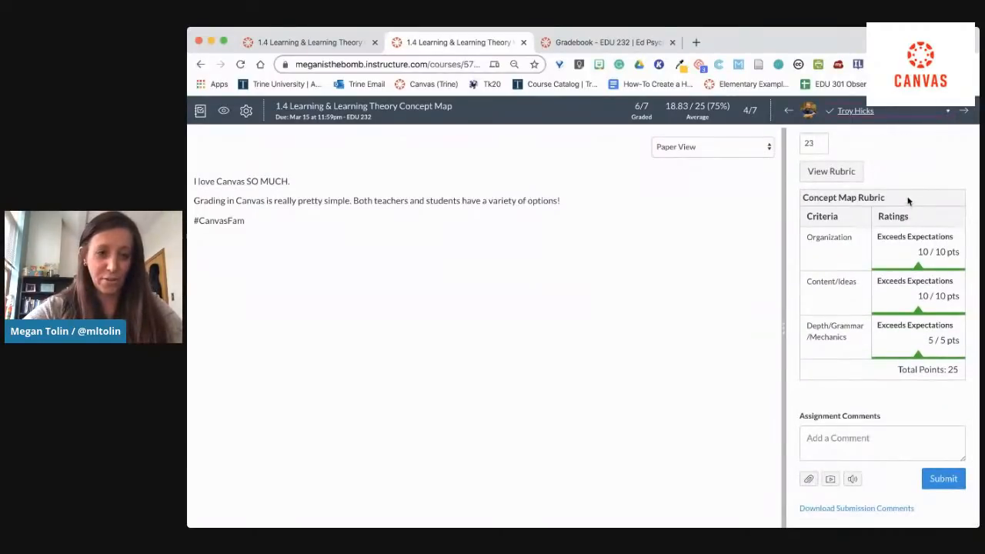
{"action": "scroll", "coordinate": [867, 159], "scroll_direction": "up", "scroll_amount": 3}
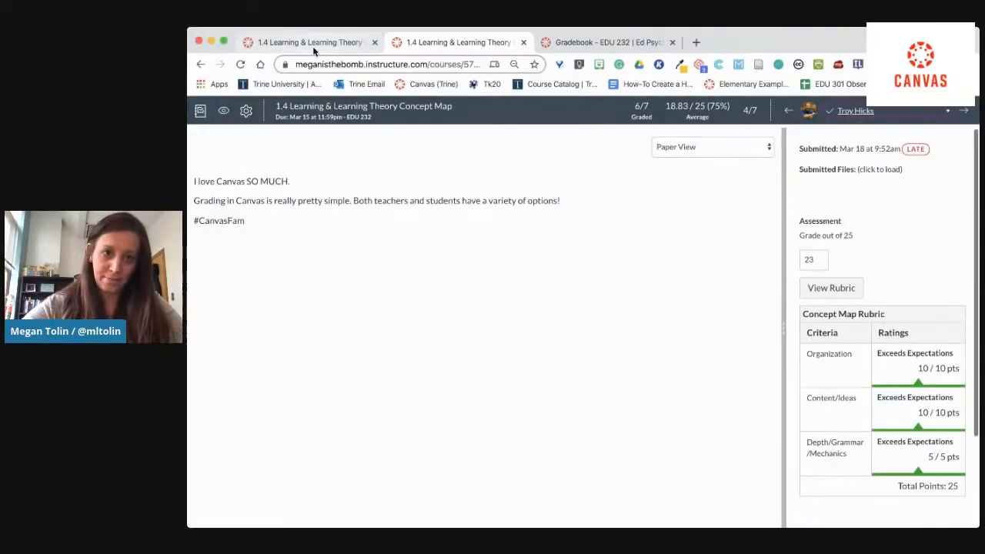
Return to the EDU 232 gradebook and open the first student's grade details for the 1.4 Learning & Learning Theory assignment.
{"action": "left_click", "coordinate": [199, 113]}
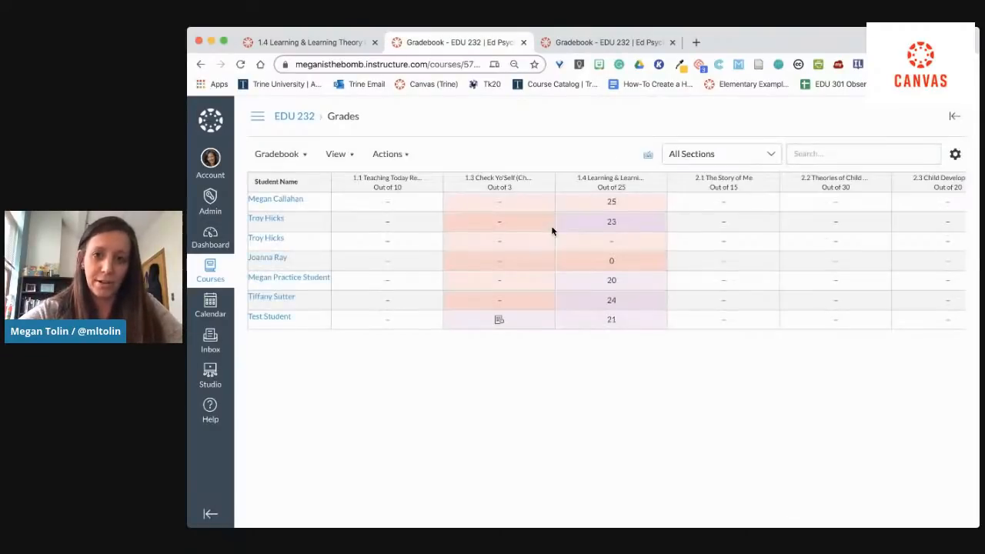
{"action": "left_click", "coordinate": [660, 203]}
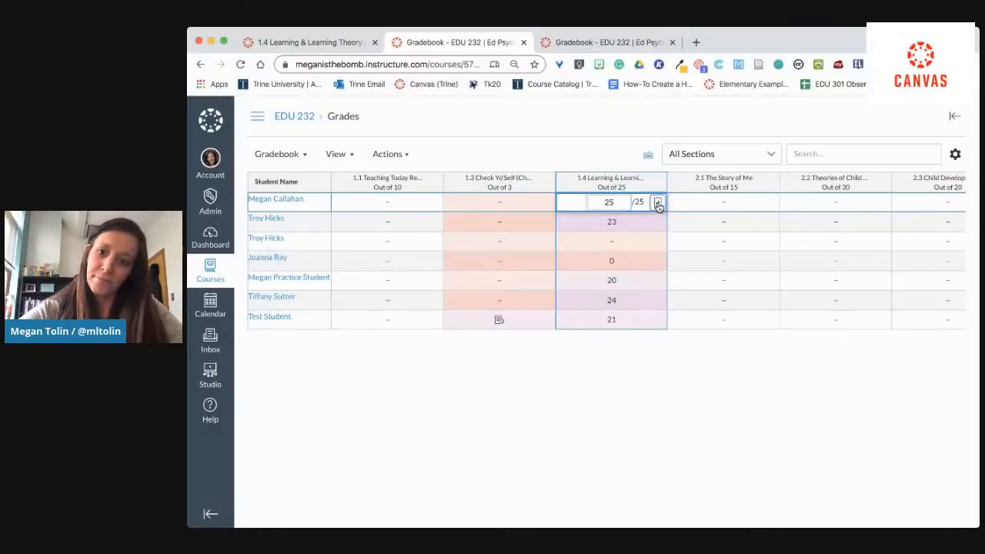
{"action": "left_click", "coordinate": [657, 202]}
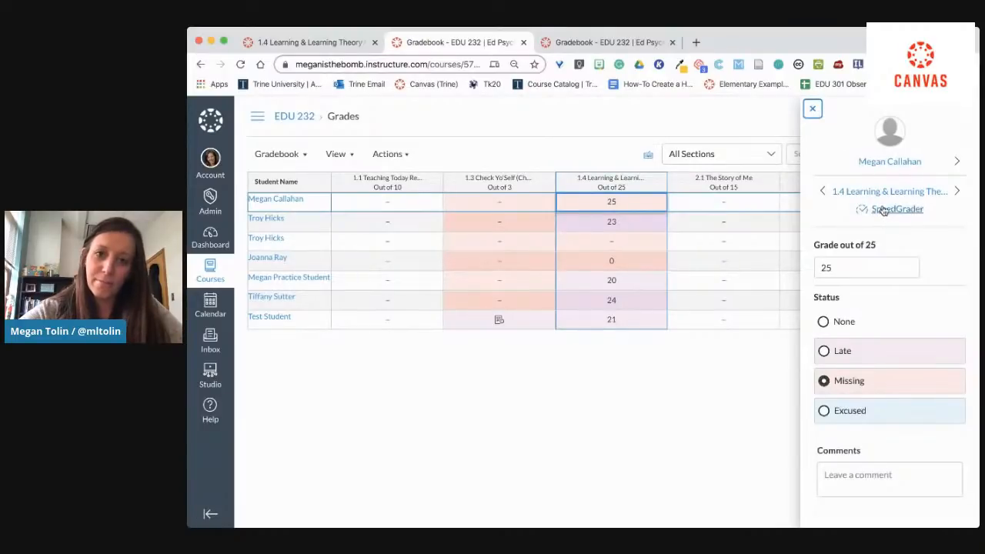
Open the 1.4 Learning & Learning Theory Concept Map assignment page, launch SpeedGrader from it and display the last student's submission.
{"action": "left_click", "coordinate": [613, 181]}
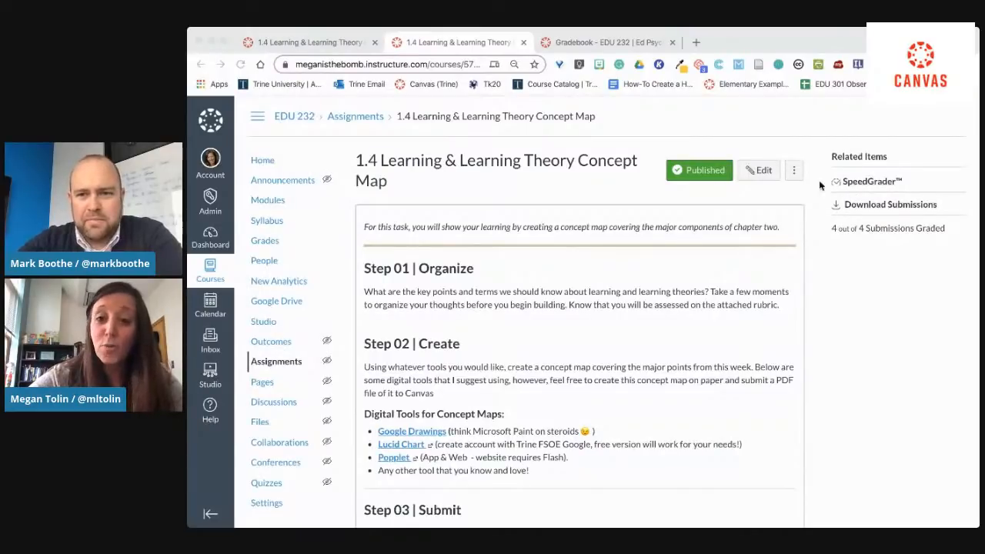
{"action": "left_click", "coordinate": [877, 183]}
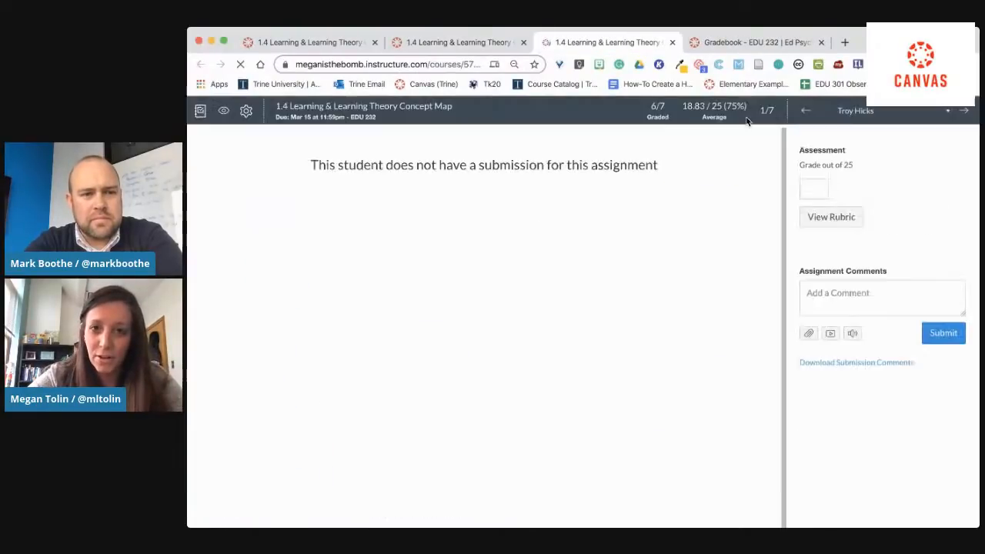
{"action": "left_click", "coordinate": [863, 112]}
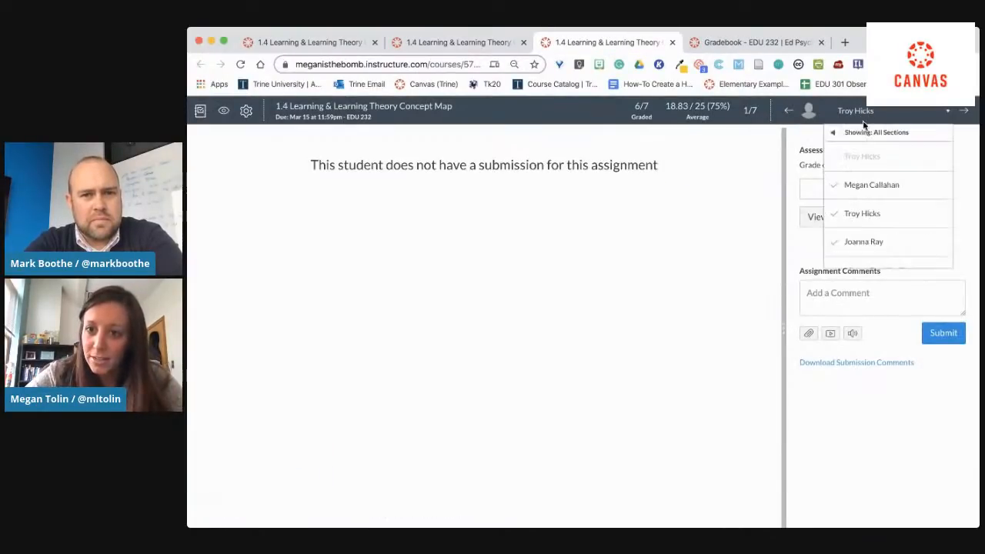
{"action": "scroll", "coordinate": [833, 233], "scroll_direction": "down", "scroll_amount": 1}
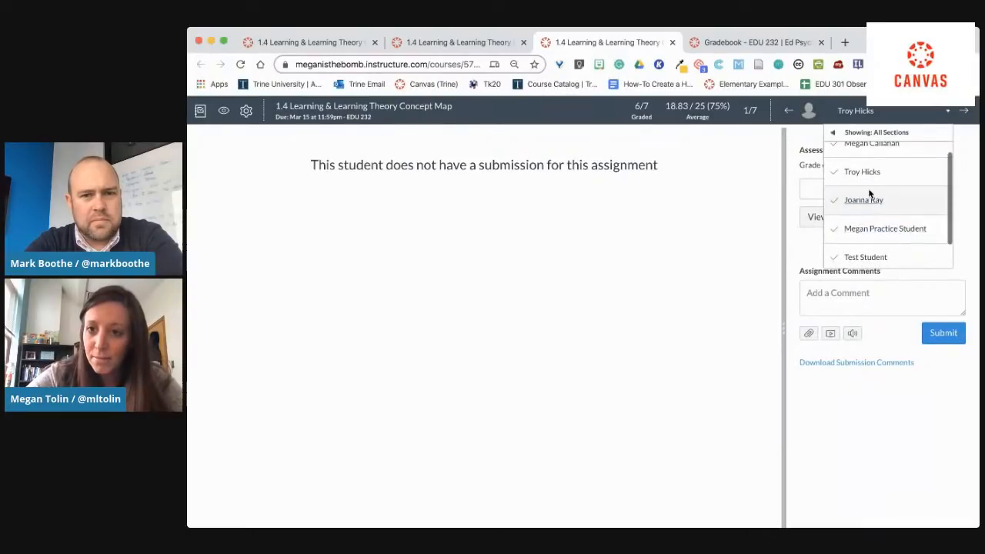
{"action": "scroll", "coordinate": [865, 240], "scroll_direction": "down", "scroll_amount": 1}
{"action": "left_click", "coordinate": [867, 253]}
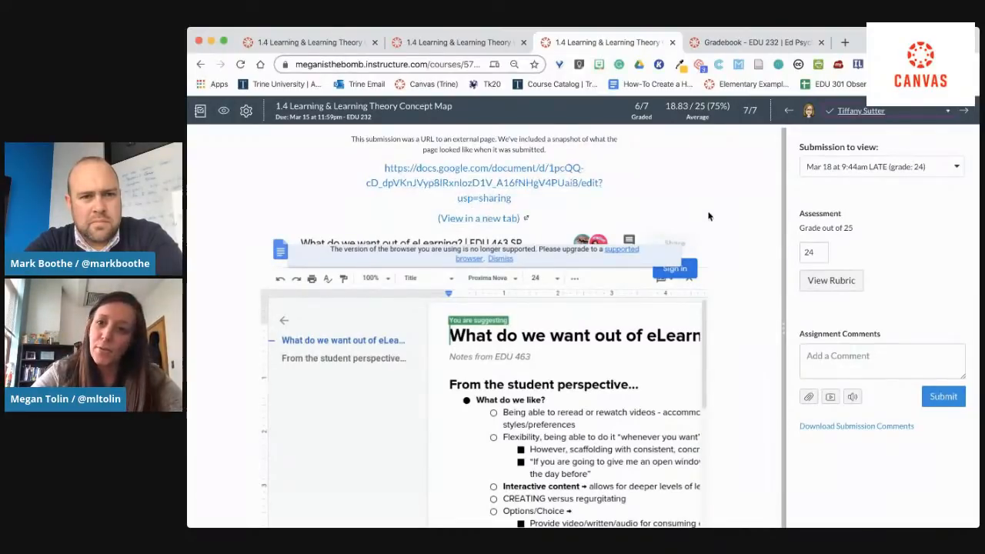
Open the submission's linked Google Doc and post the comment "Leave comments." on the phrase "accommodates multiple learning".
{"action": "left_click", "coordinate": [567, 191]}
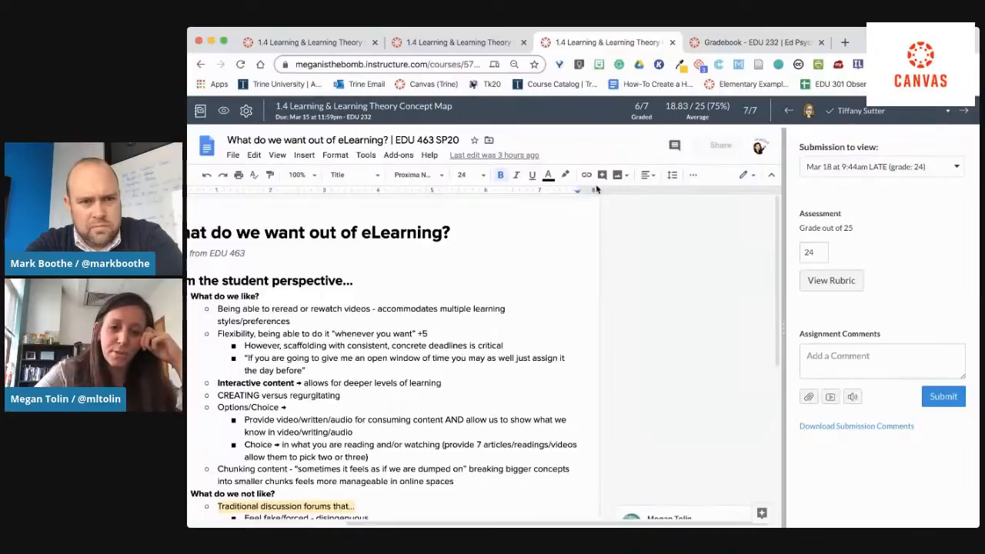
{"action": "left_click_drag", "start_coordinate": [433, 308], "coordinate": [565, 308]}
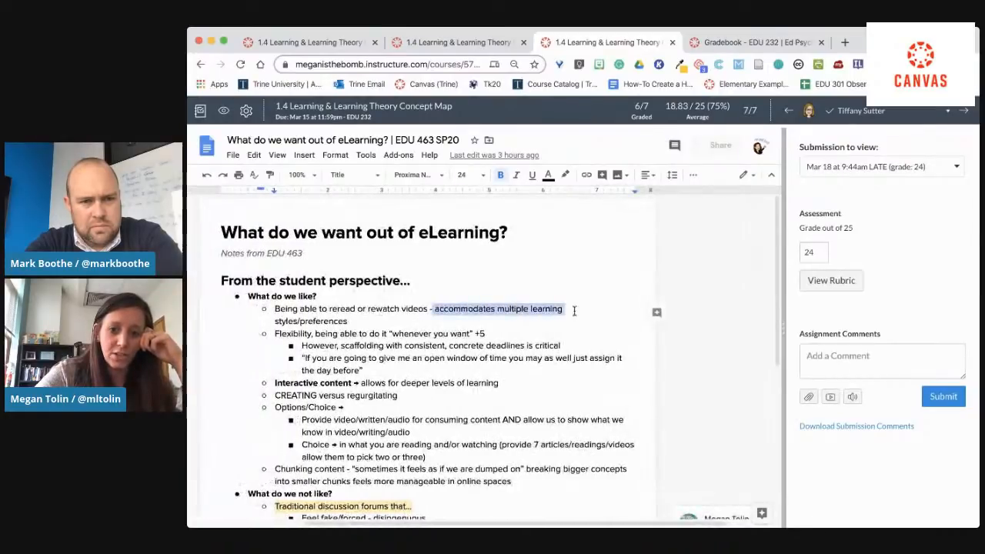
{"action": "left_click", "coordinate": [664, 311]}
{"action": "type", "text": "Leave"}
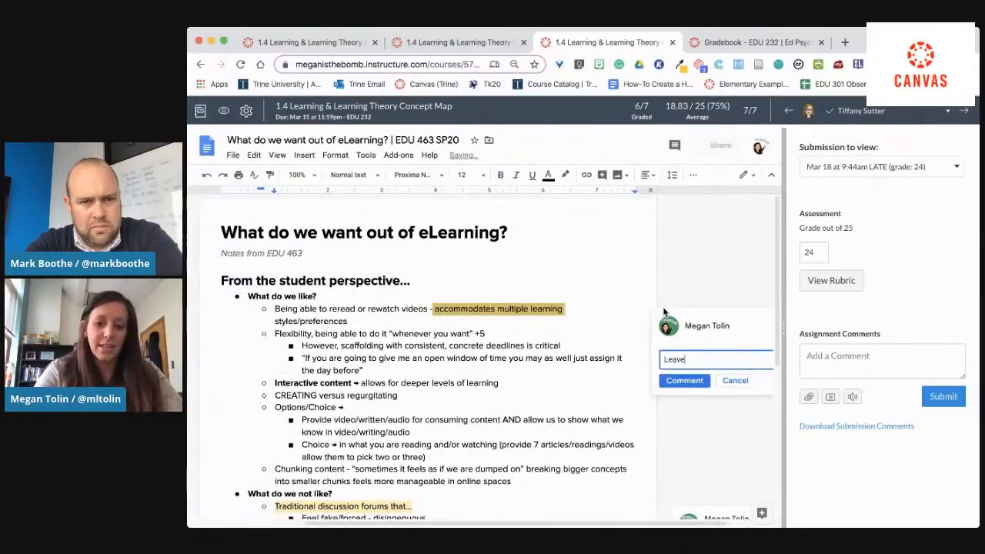
{"action": "type", "text": " comments."}
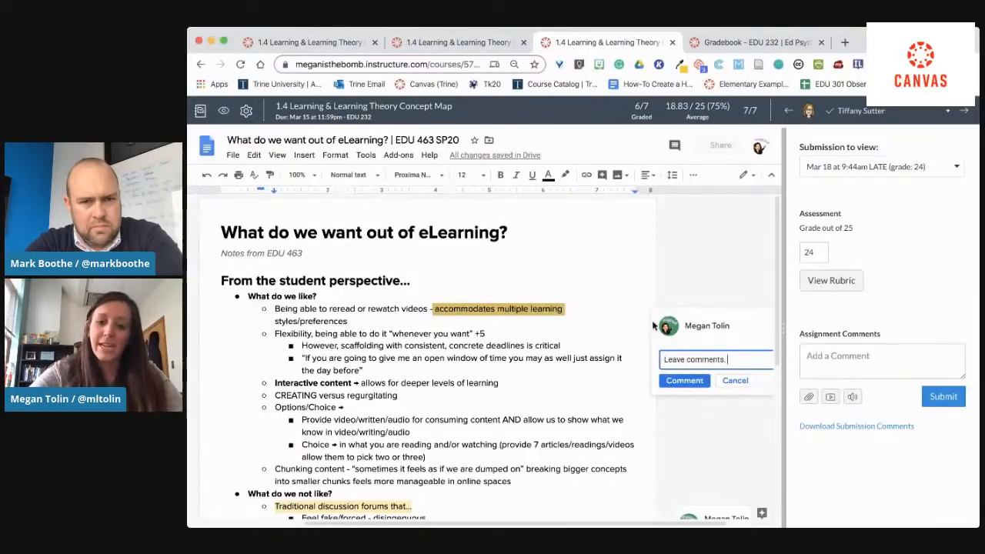
{"action": "left_click", "coordinate": [684, 381]}
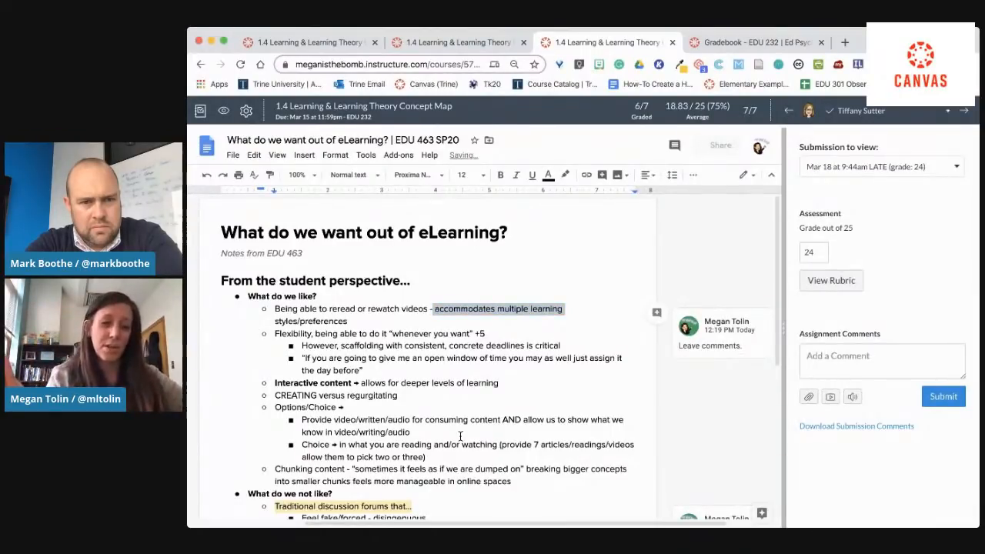